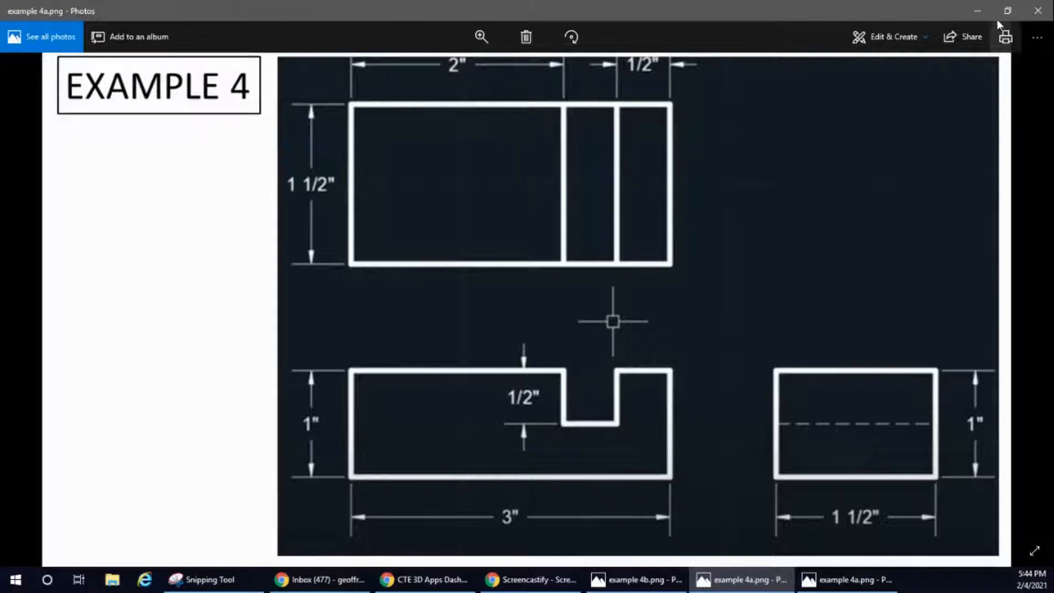
# Step: Switch to AutoCAD and save the blank drawing as myexample4 in the Autocad folder
pyautogui.click(977, 13)
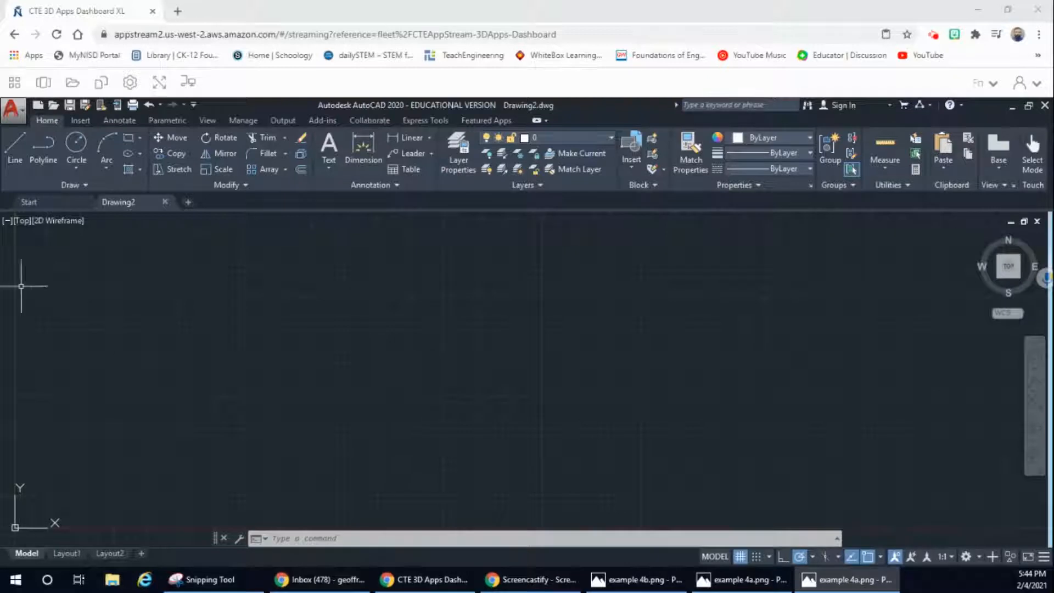
pyautogui.click(14, 80)
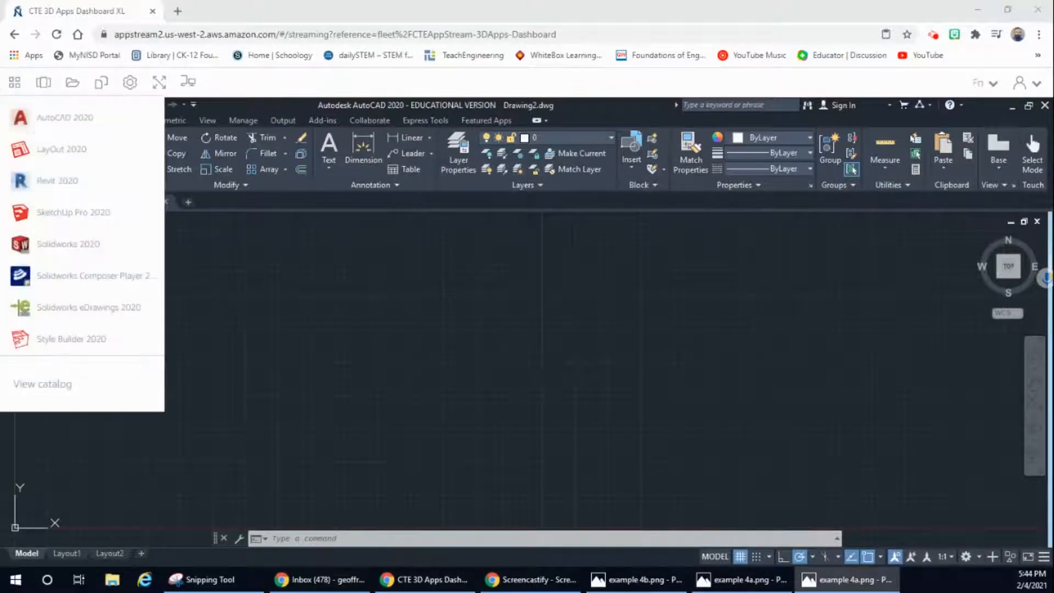
pyautogui.click(21, 118)
pyautogui.click(21, 117)
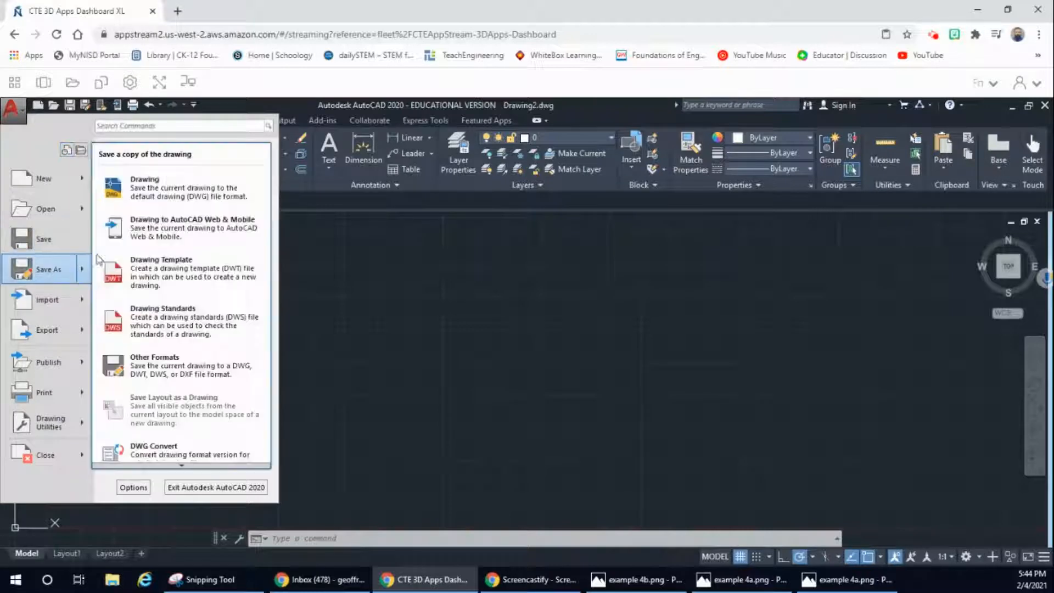
pyautogui.click(459, 234)
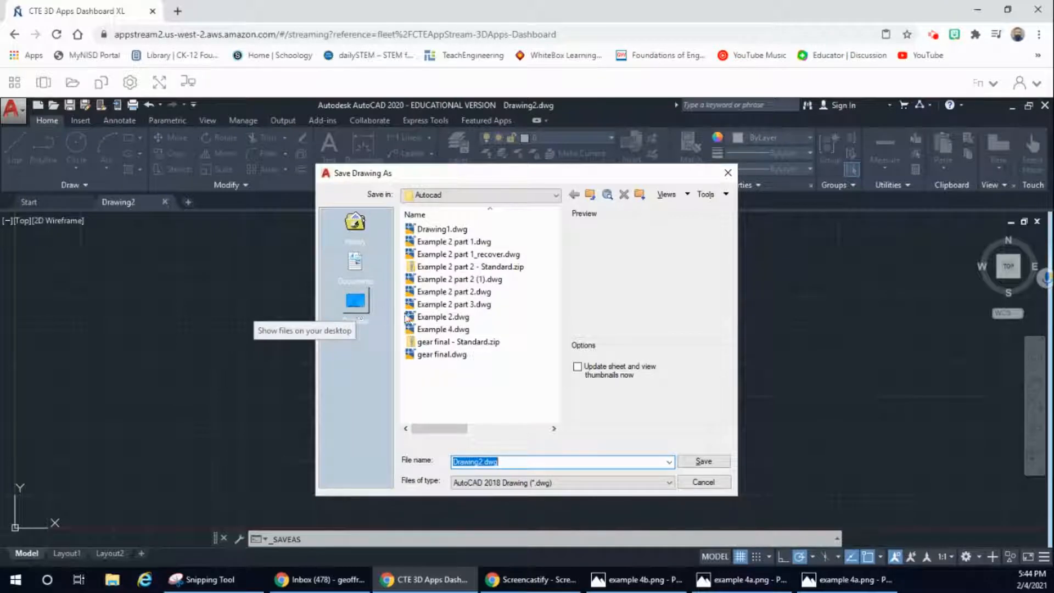
pyautogui.click(492, 460)
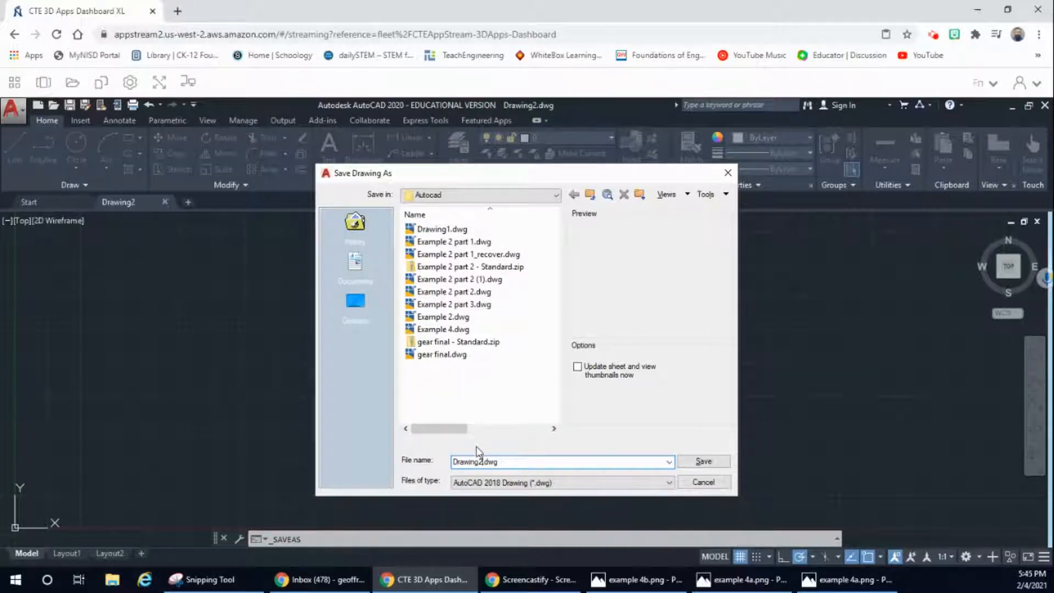
pyautogui.press('BackSpace')
pyautogui.press('BackSpace')
pyautogui.press('BackSpace')
pyautogui.press('BackSpace')
pyautogui.press('BackSpace')
pyautogui.press('BackSpace')
pyautogui.press('BackSpace')
pyautogui.press('BackSpace')
pyautogui.write('myexample4')
pyautogui.click(703, 461)
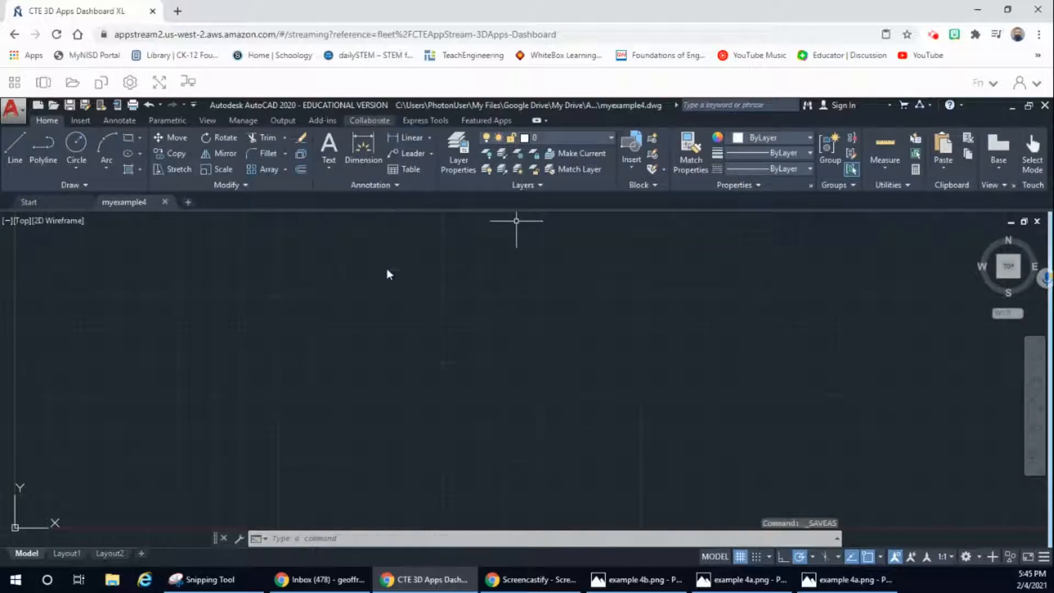
pyautogui.click(19, 113)
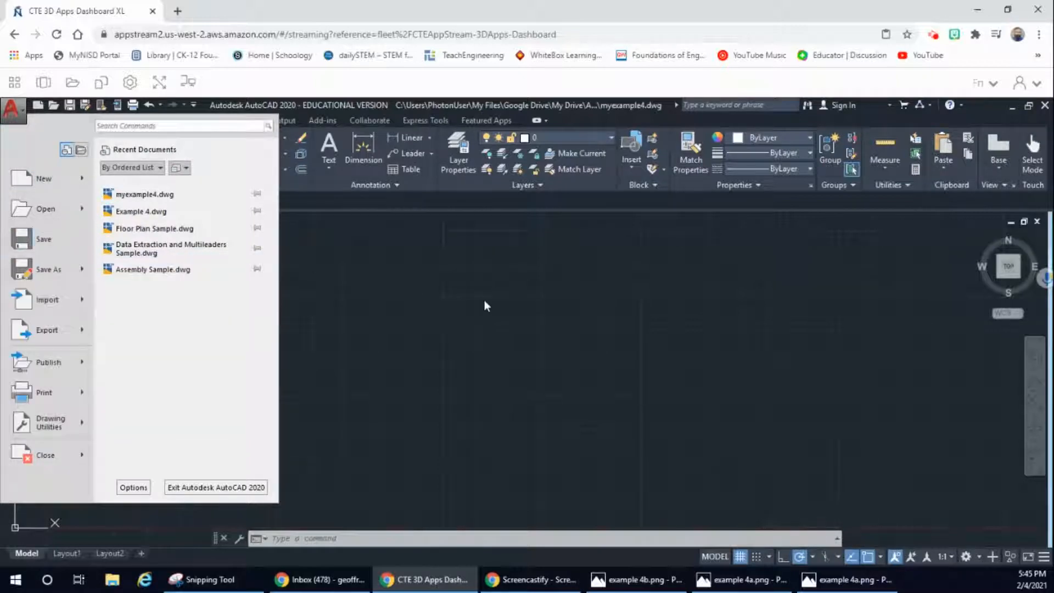
pyautogui.click(460, 300)
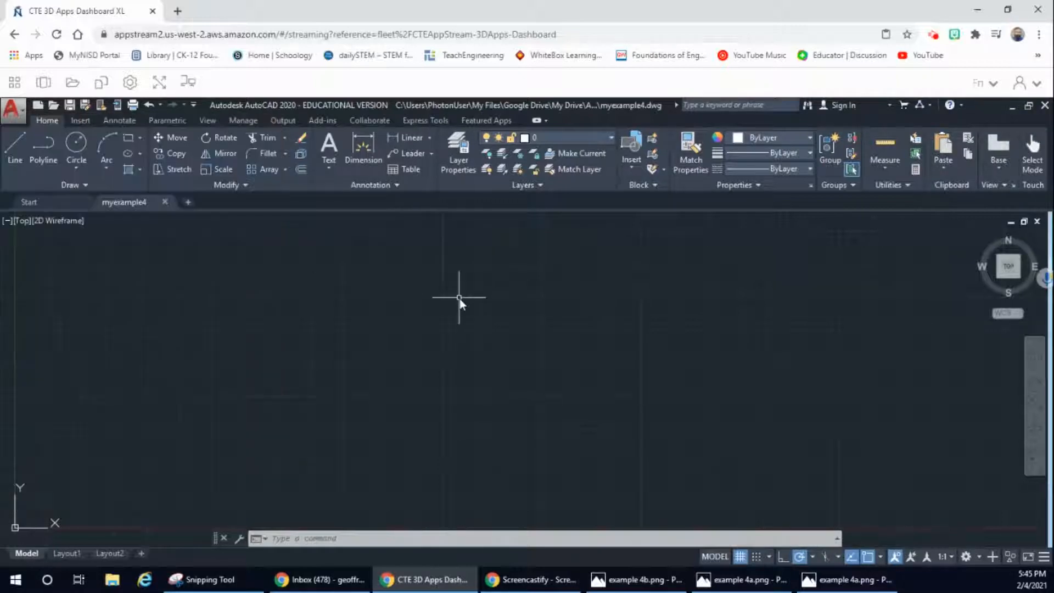
# Step: Create a new layer named const1 in the layer properties
pyautogui.rightClick(459, 156)
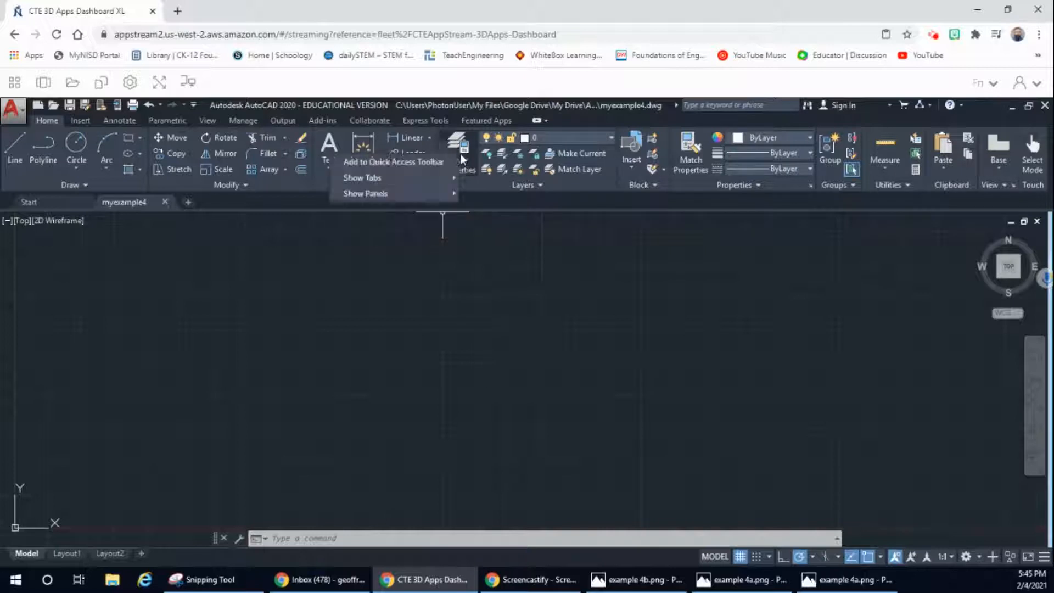
pyautogui.click(460, 154)
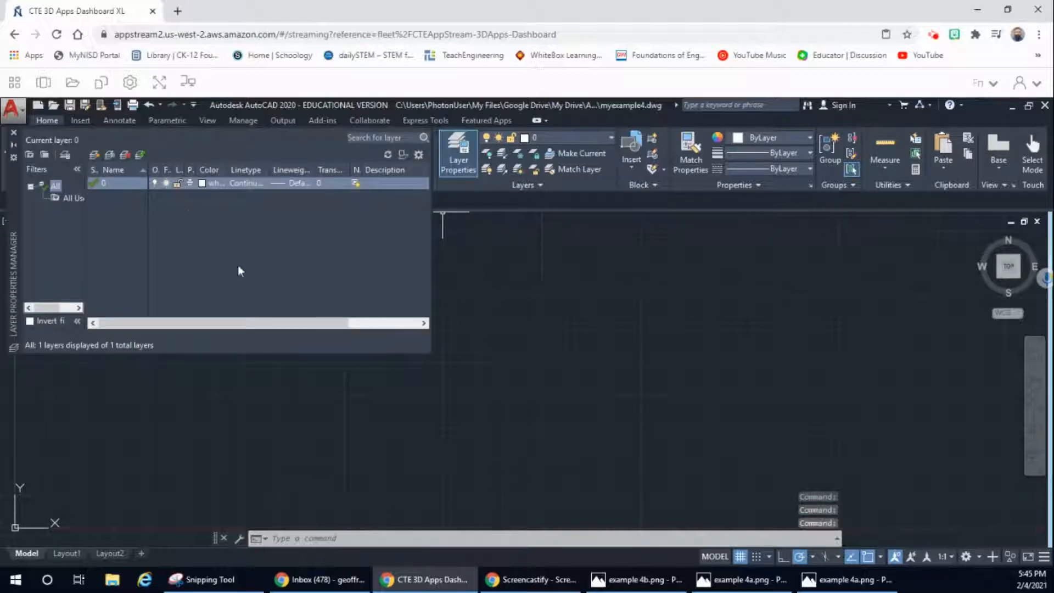
pyautogui.rightClick(189, 215)
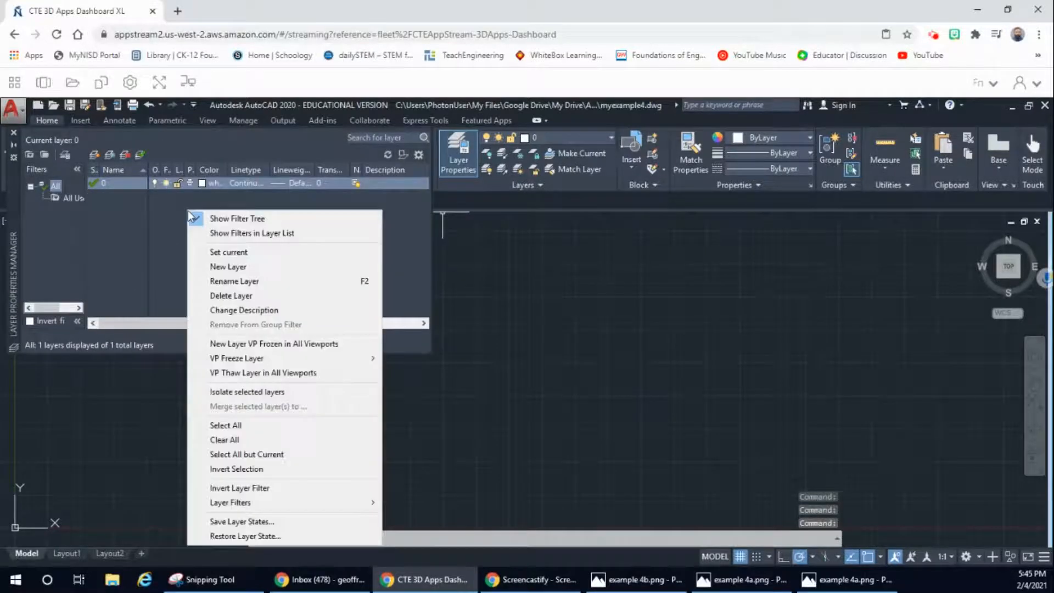
pyautogui.click(249, 266)
pyautogui.click(302, 262)
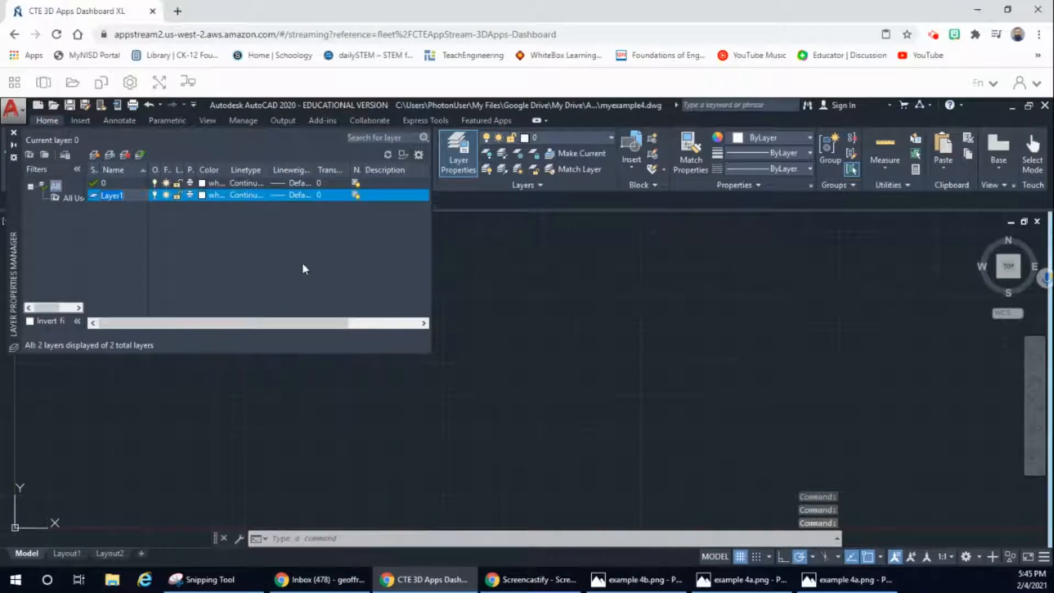
pyautogui.write('const')
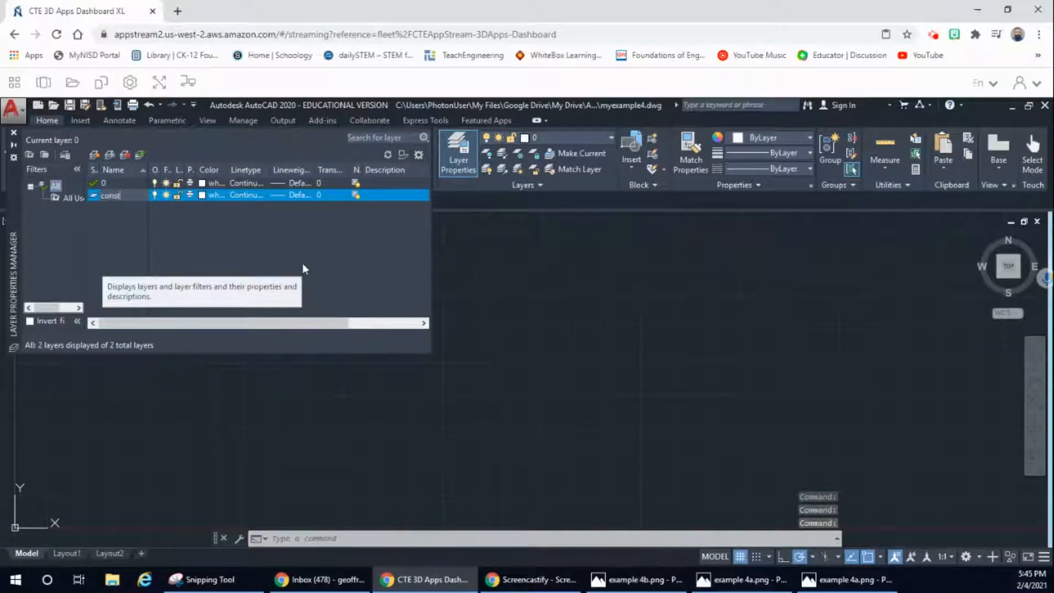
pyautogui.write('1')
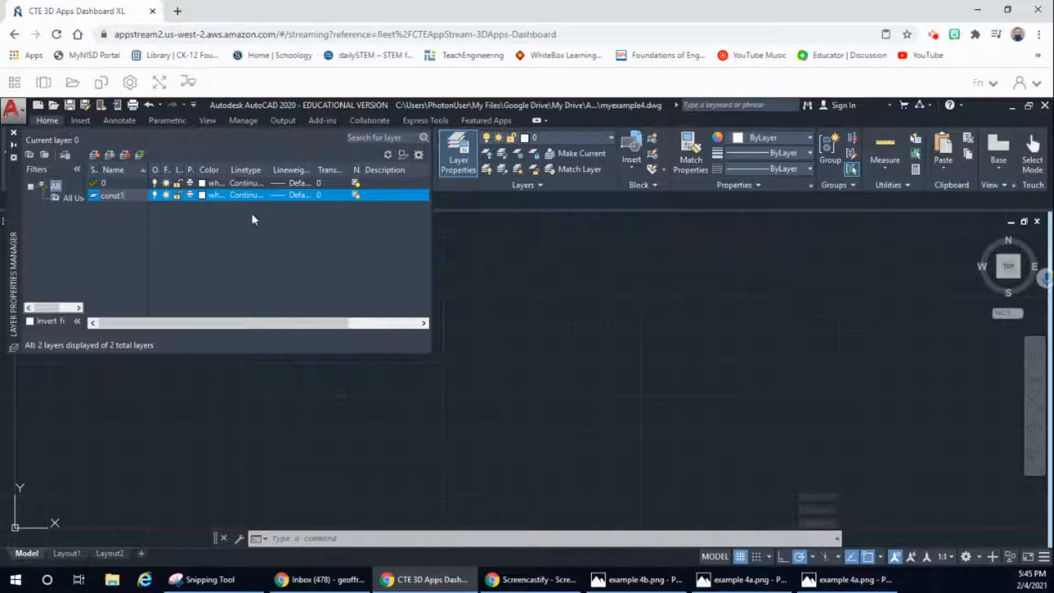
# Step: Set the const1 layer's color to yellow, index color 50, and make it the current layer
pyautogui.click(205, 196)
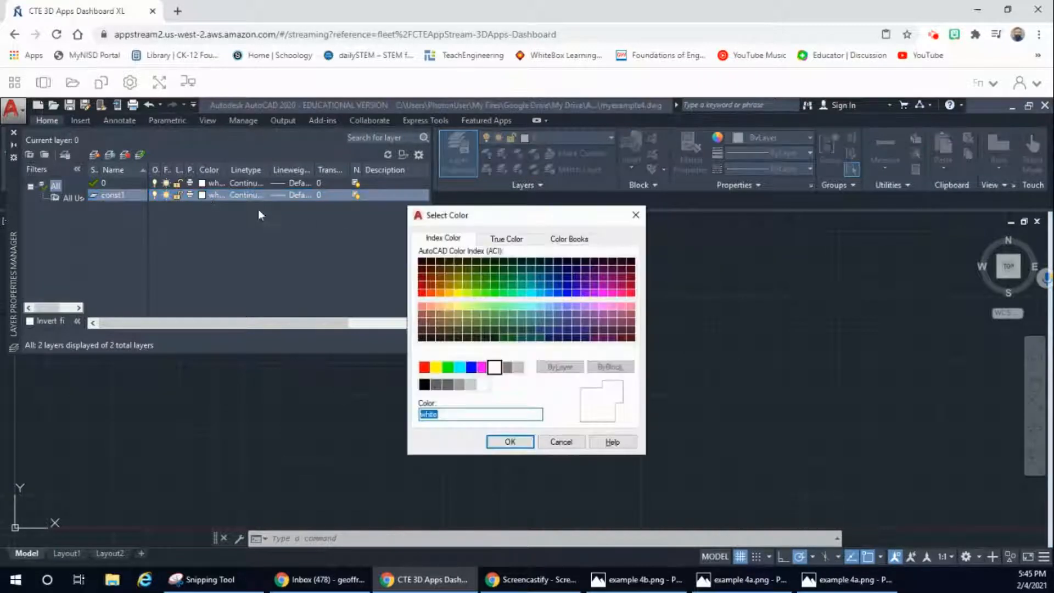
pyautogui.click(458, 297)
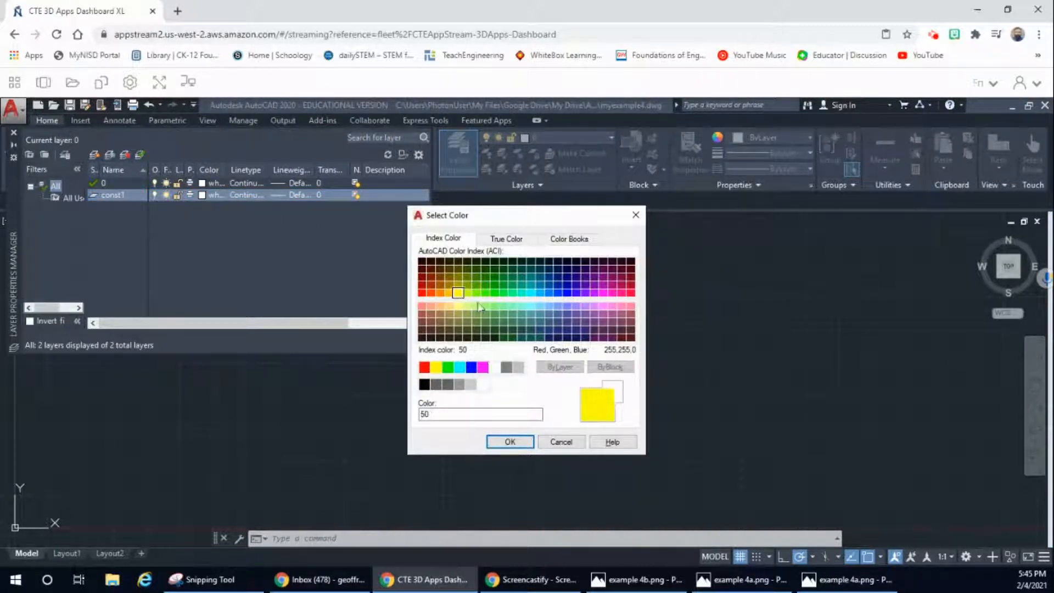
pyautogui.click(508, 442)
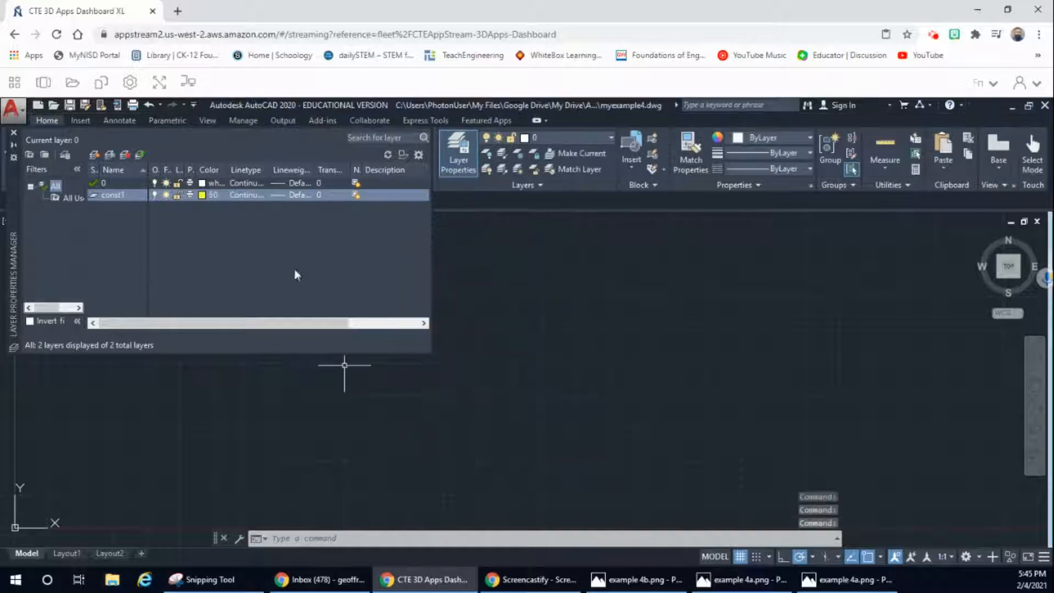
pyautogui.click(15, 134)
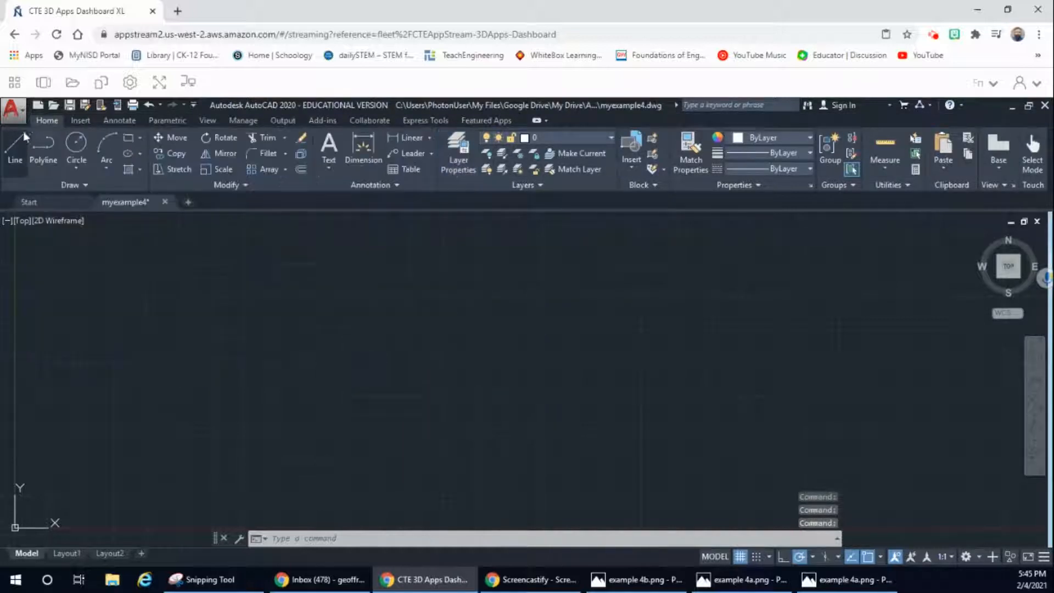
pyautogui.click(605, 137)
pyautogui.click(543, 170)
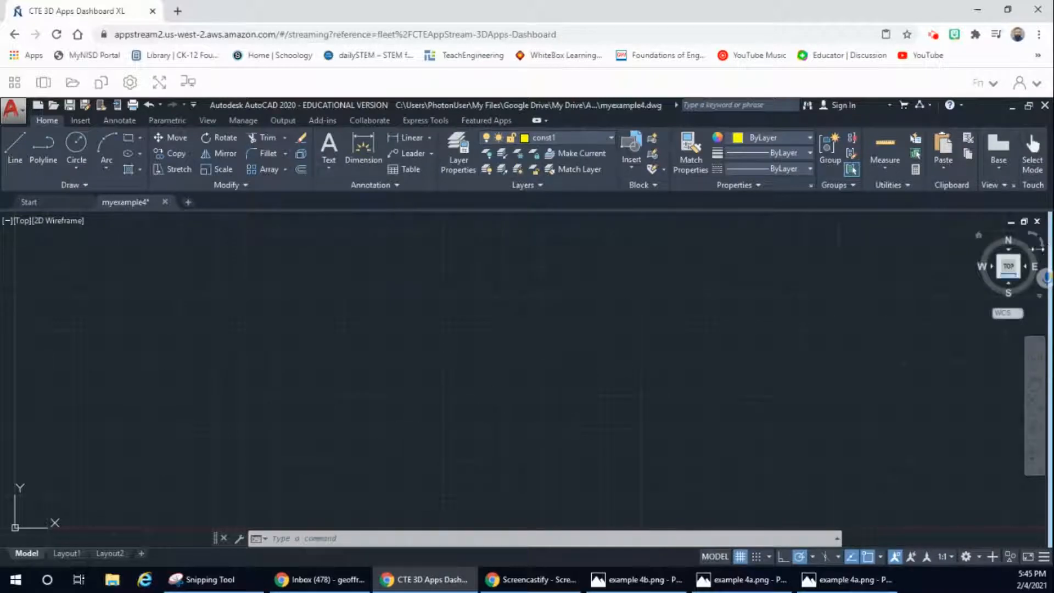
# Step: Draw a horizontal and a vertical construction line through the origin 0,0
pyautogui.click(1008, 267)
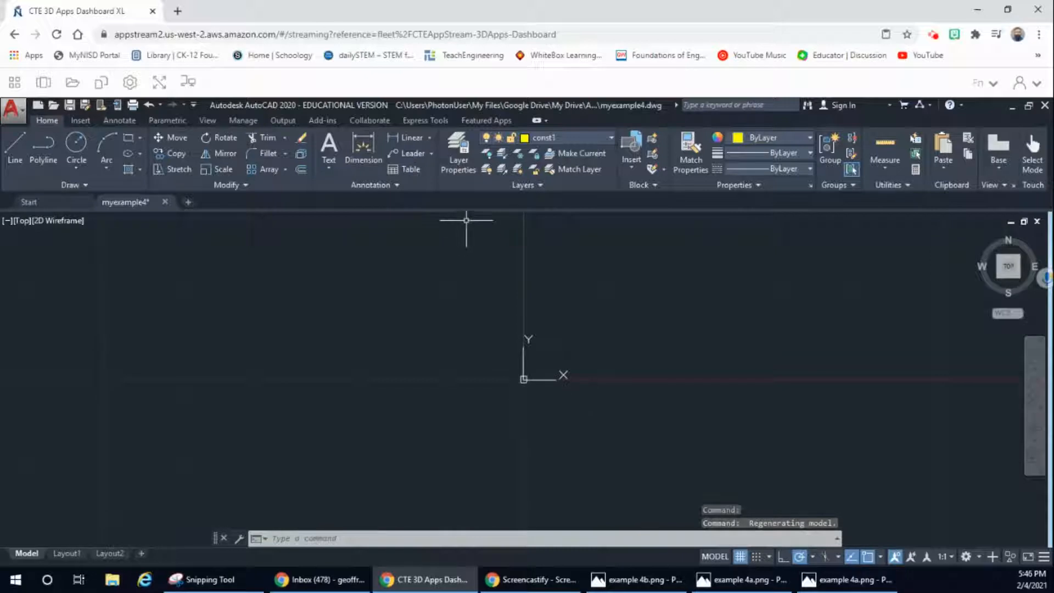
pyautogui.click(69, 185)
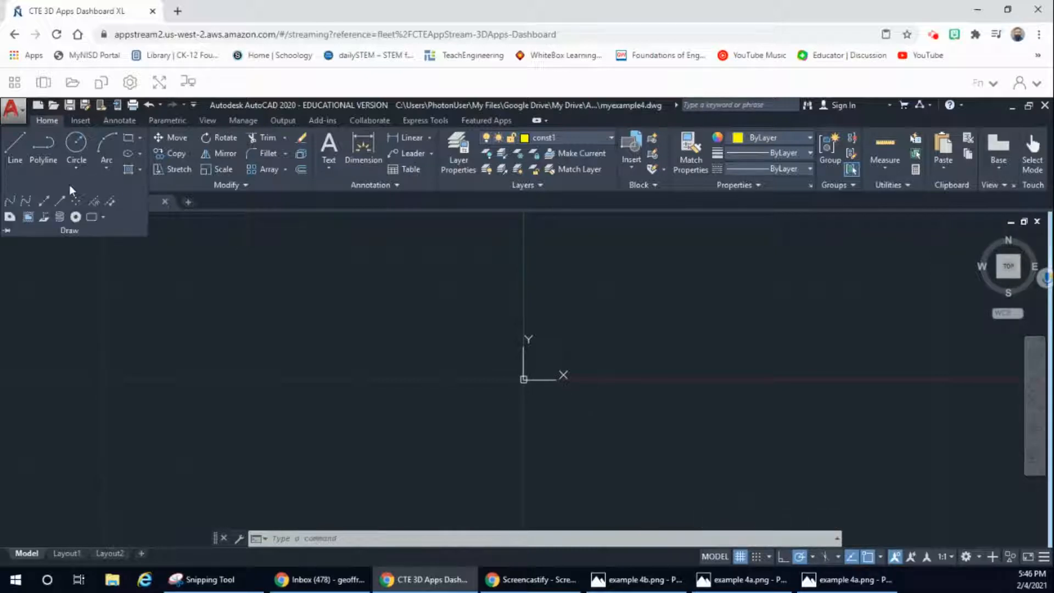
pyautogui.click(43, 202)
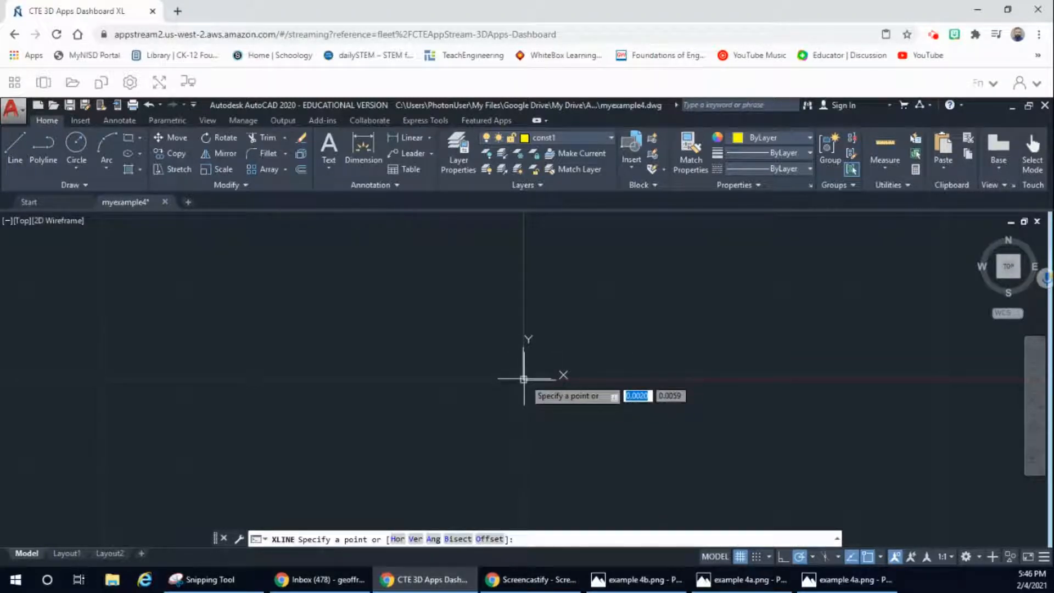
pyautogui.write('0,0')
pyautogui.press('Return')
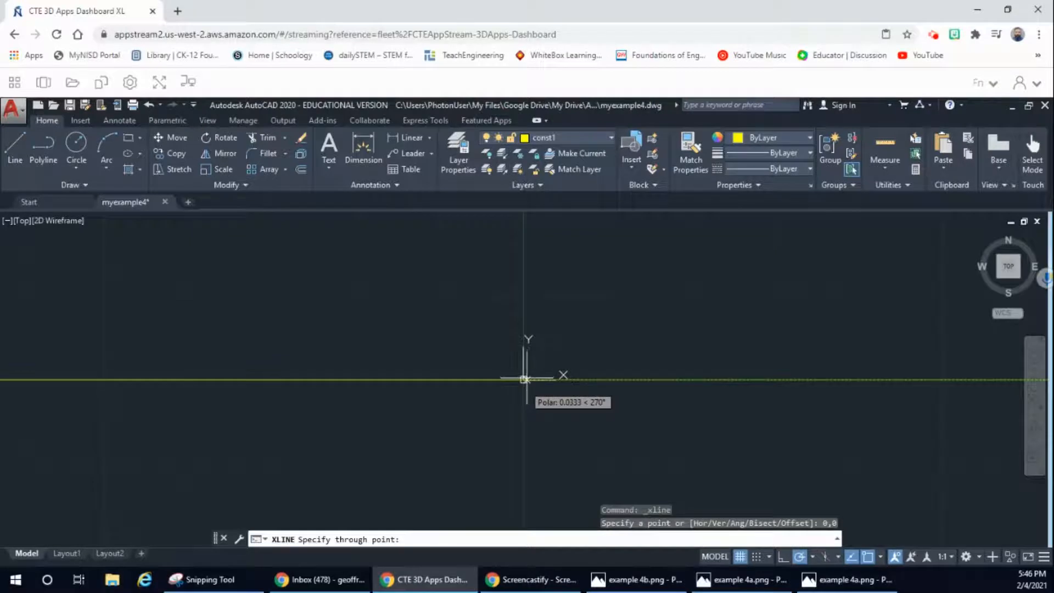
pyautogui.click(524, 378)
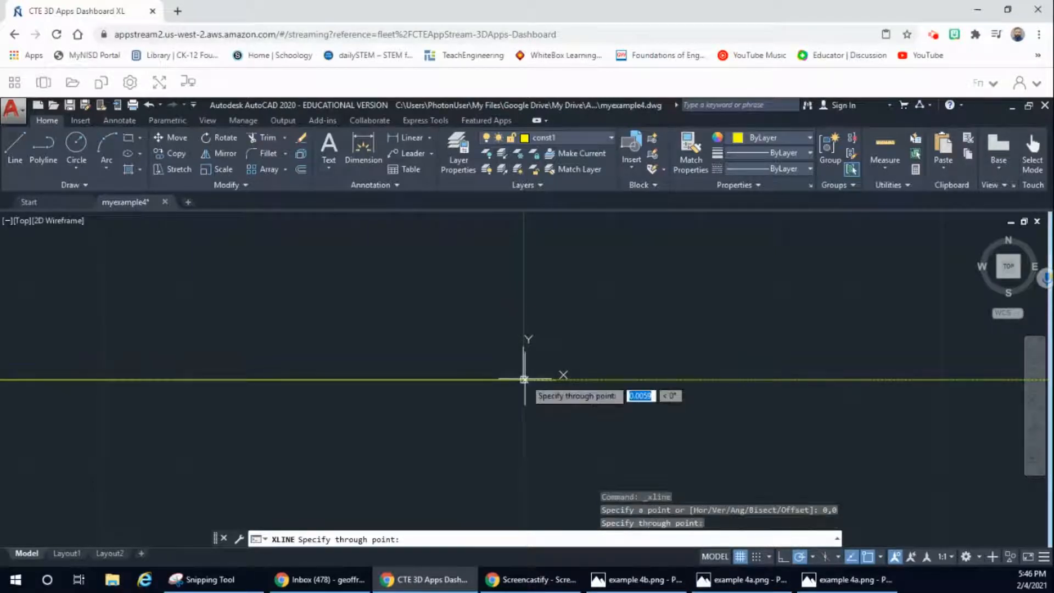
pyautogui.click(524, 352)
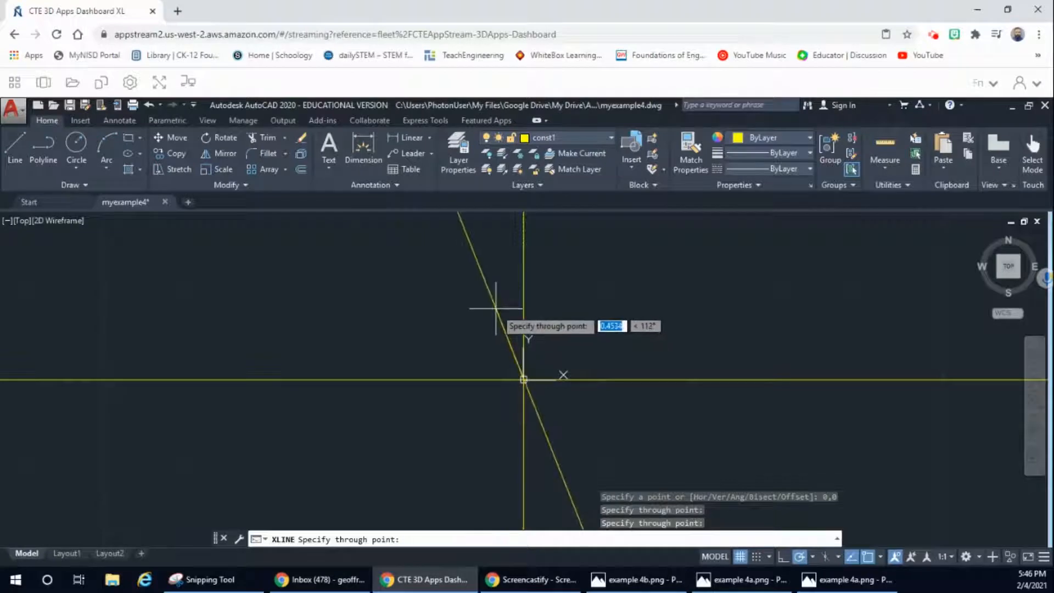
pyautogui.press('Escape')
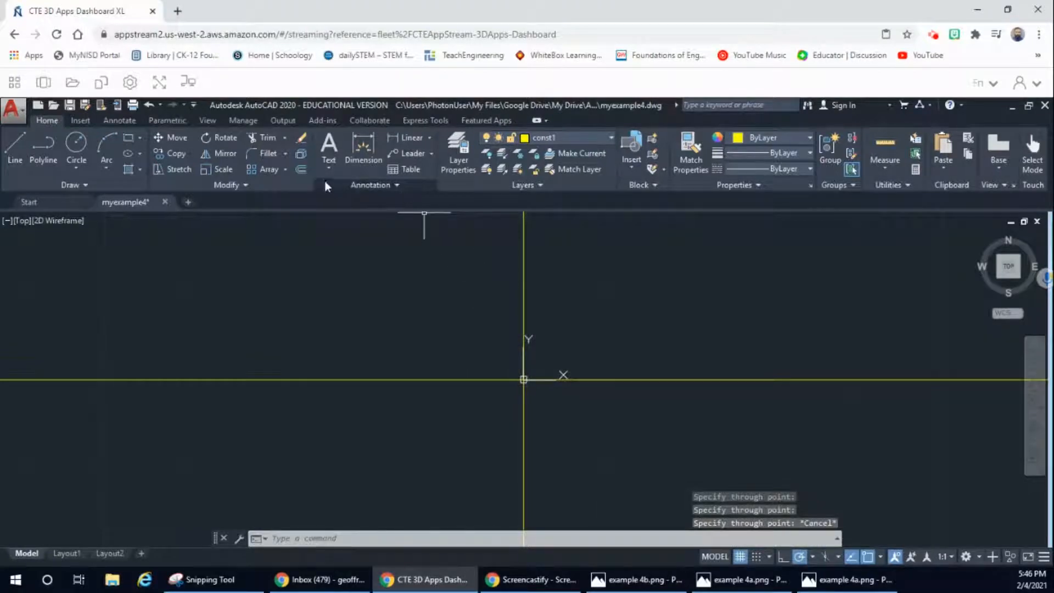
# Step: Offset the vertical construction line by 3 in the positive X direction
pyautogui.click(301, 169)
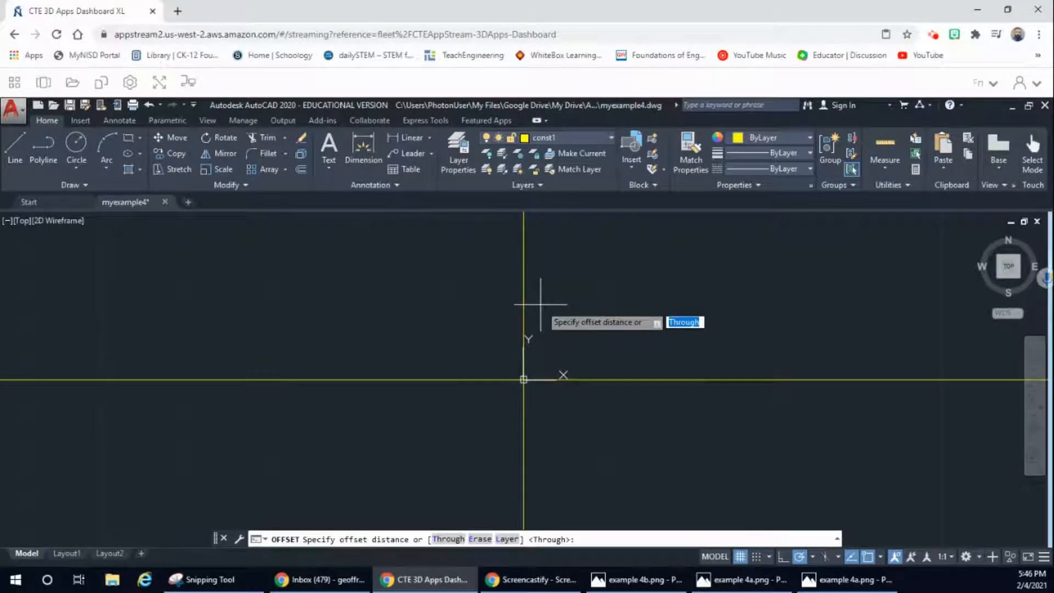
pyautogui.write('3')
pyautogui.press('Return')
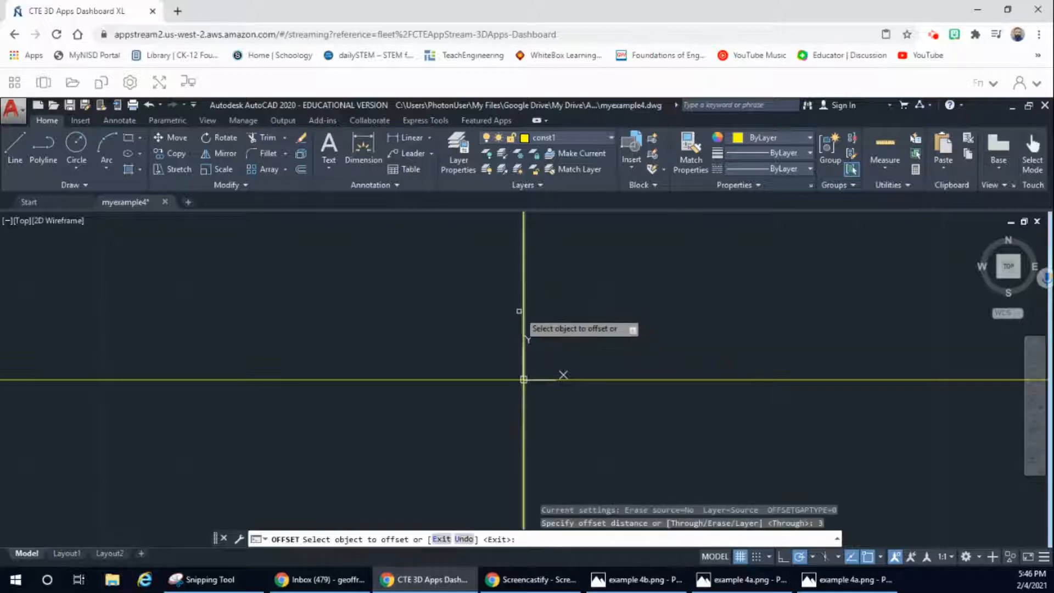
pyautogui.click(523, 312)
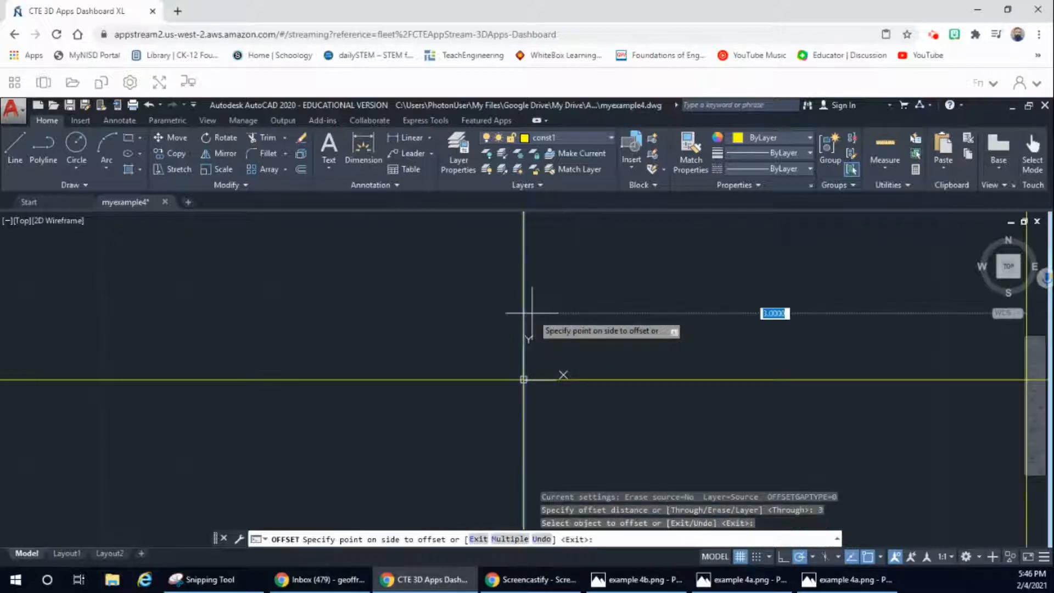
pyautogui.click(598, 315)
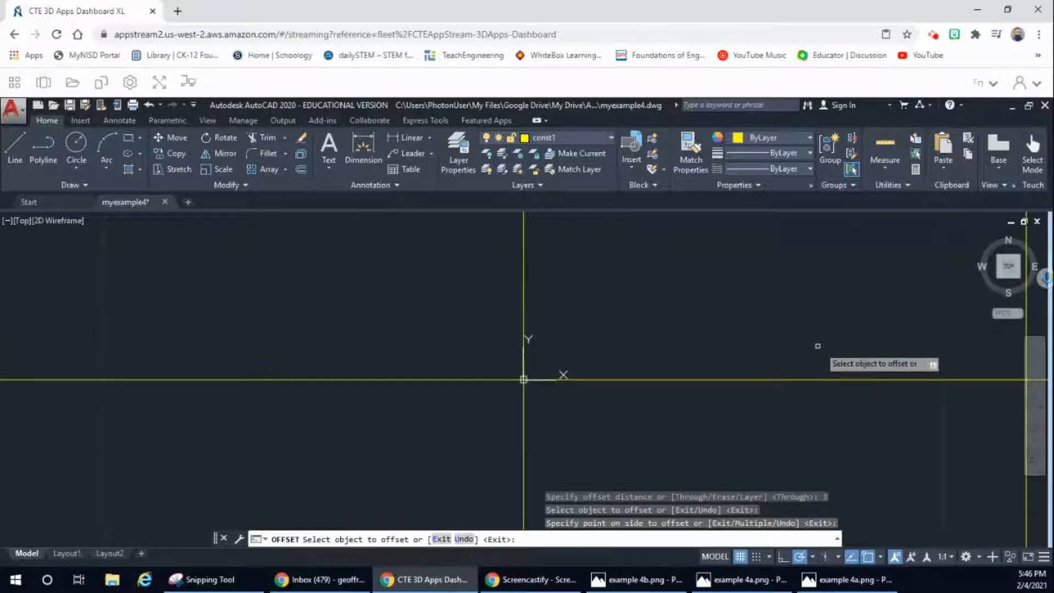
pyautogui.scroll(-2, 736, 348)
pyautogui.scroll(-2, 729, 348)
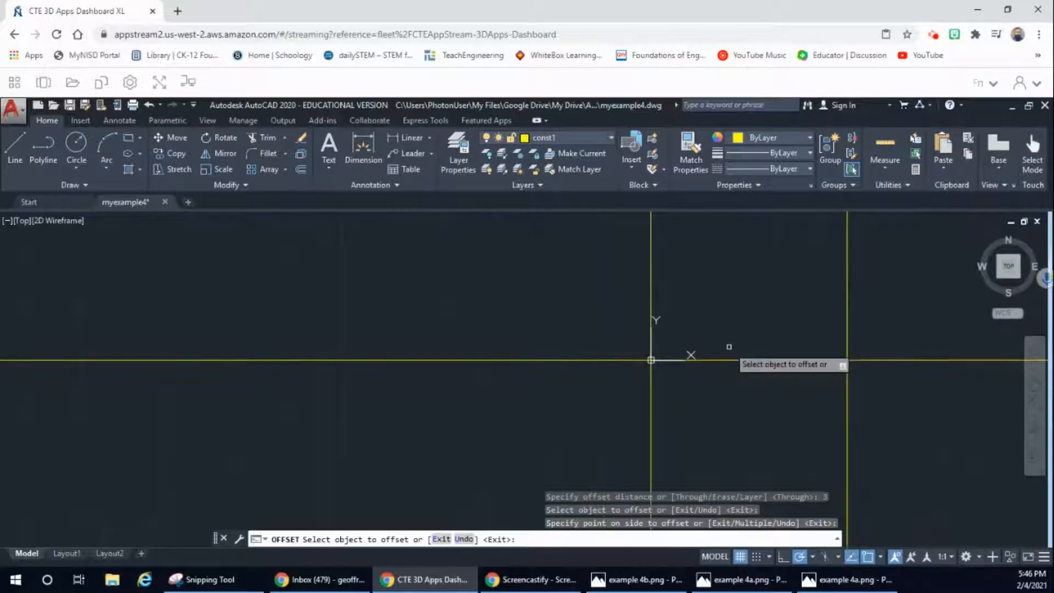
pyautogui.scroll(-2, 728, 346)
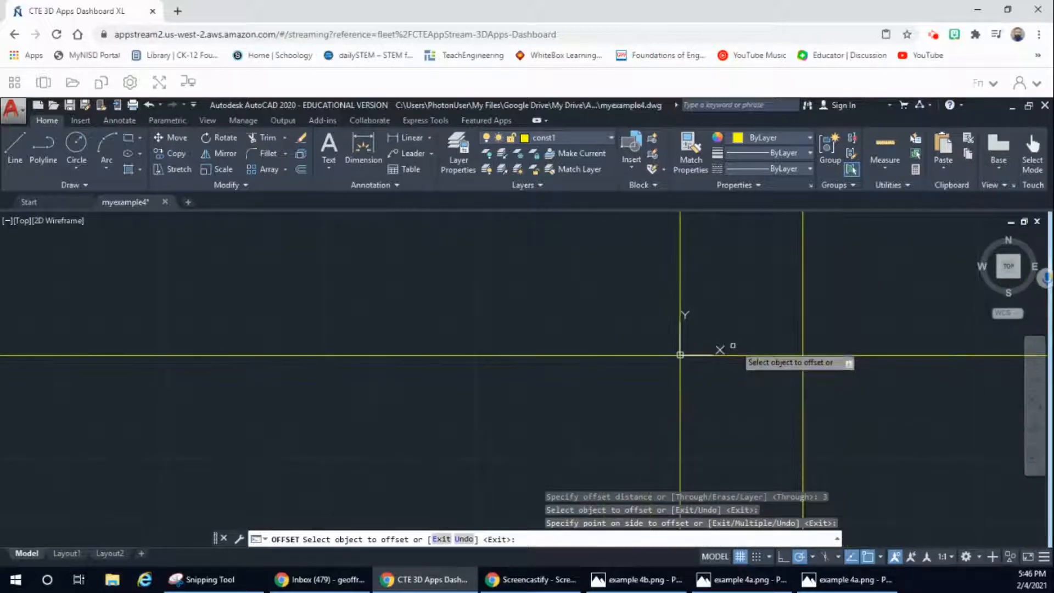
pyautogui.click(1011, 270)
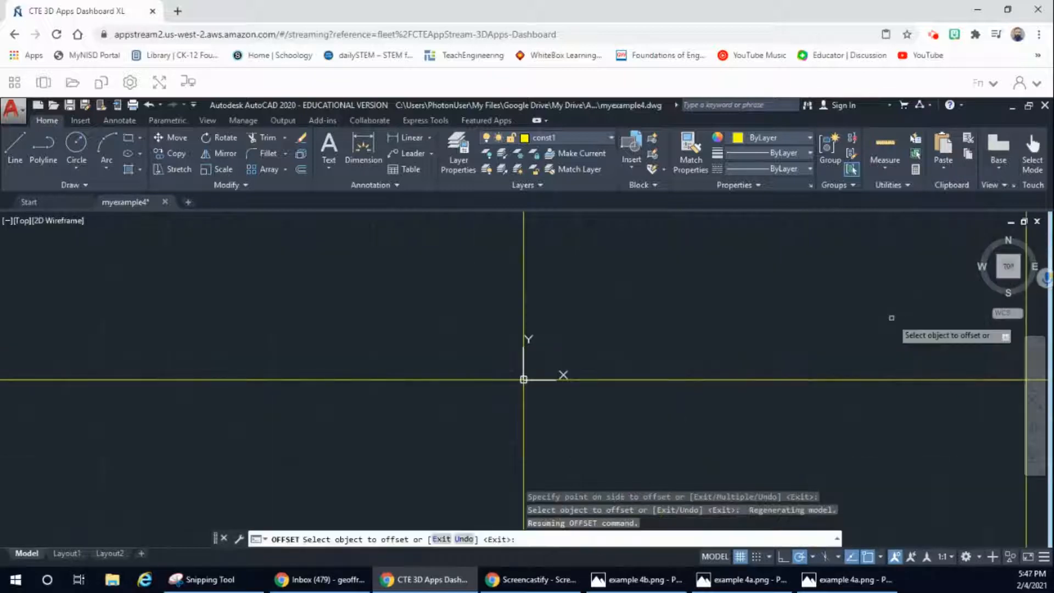
pyautogui.scroll(-4, 763, 347)
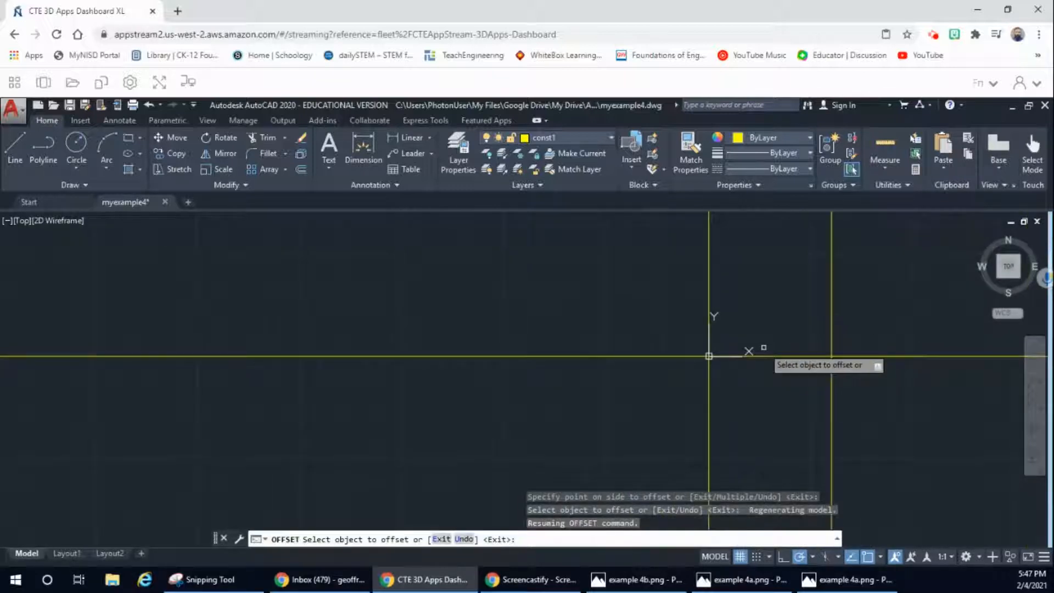
pyautogui.scroll(-2, 763, 348)
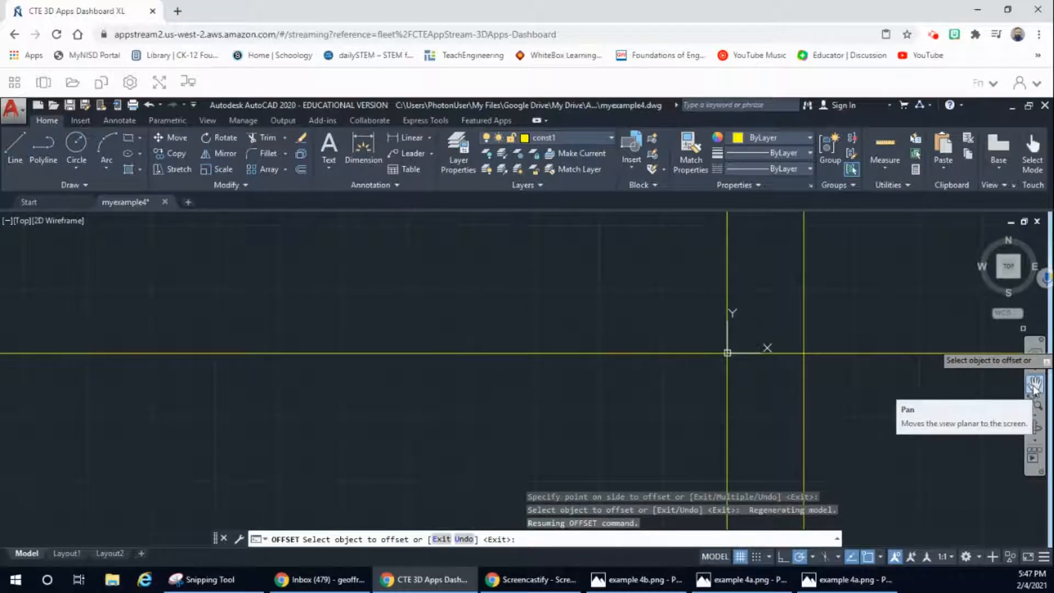
# Step: Offset the horizontal construction line through the origin by 1 in the positive Y direction
pyautogui.click(1034, 382)
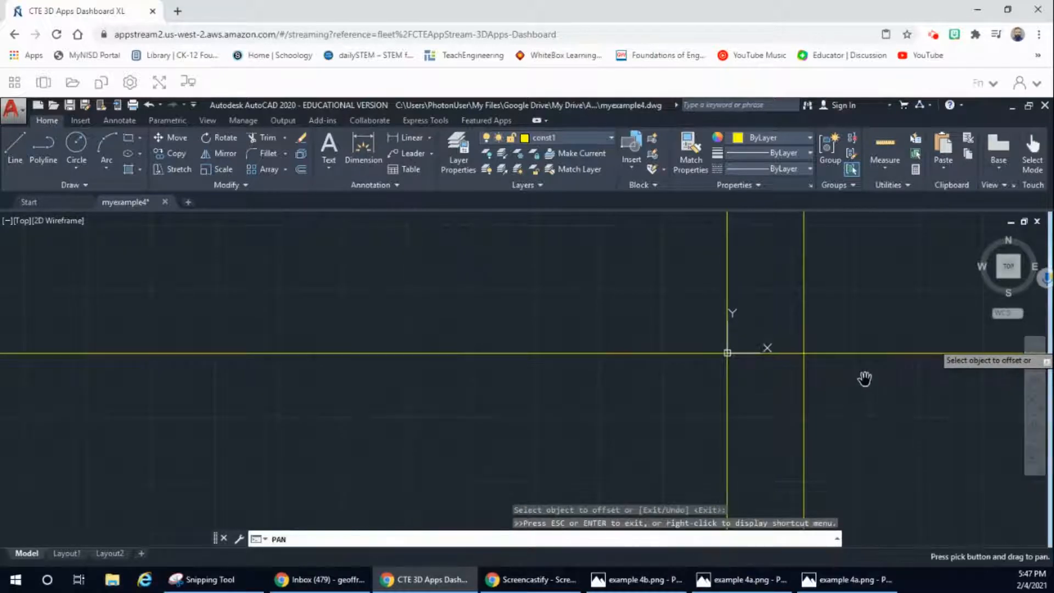
pyautogui.moveTo(864, 379)
pyautogui.mouseDown()
pyautogui.moveTo(601, 394)
pyautogui.moveTo(604, 427)
pyautogui.mouseUp()
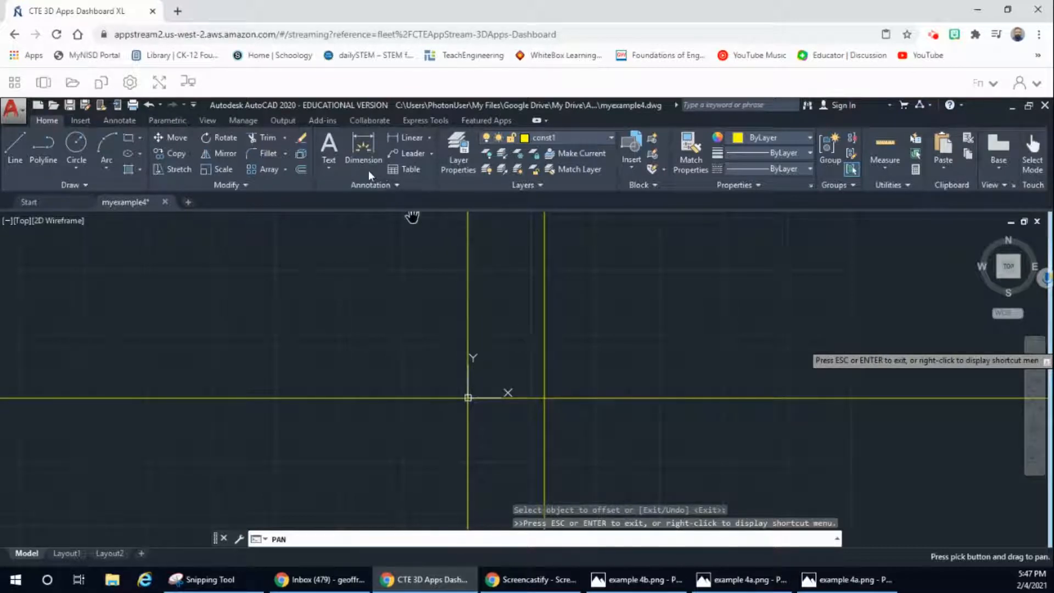
pyautogui.click(301, 169)
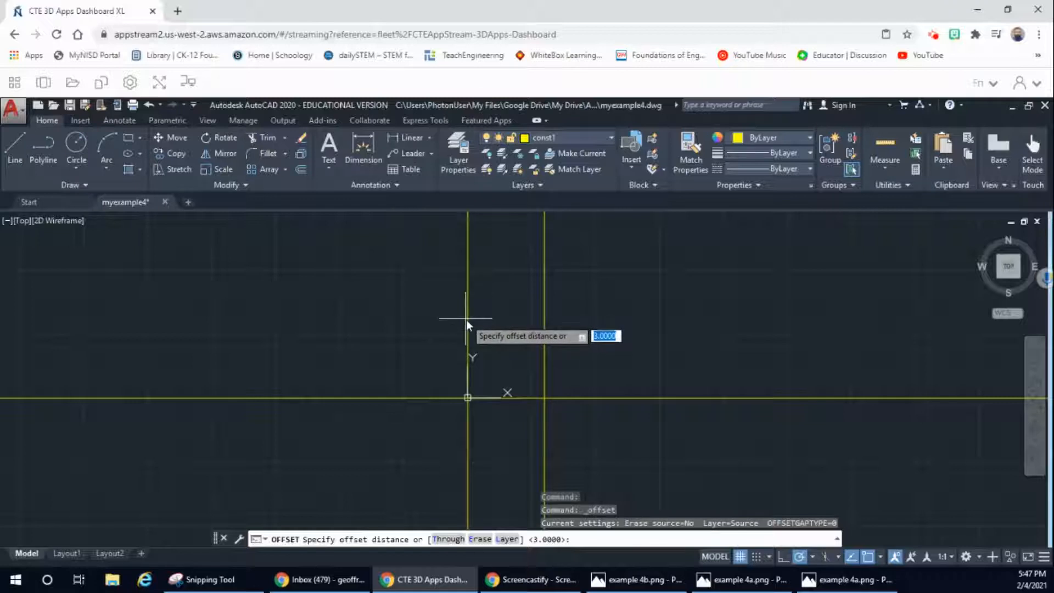
pyautogui.write('1')
pyautogui.press('Return')
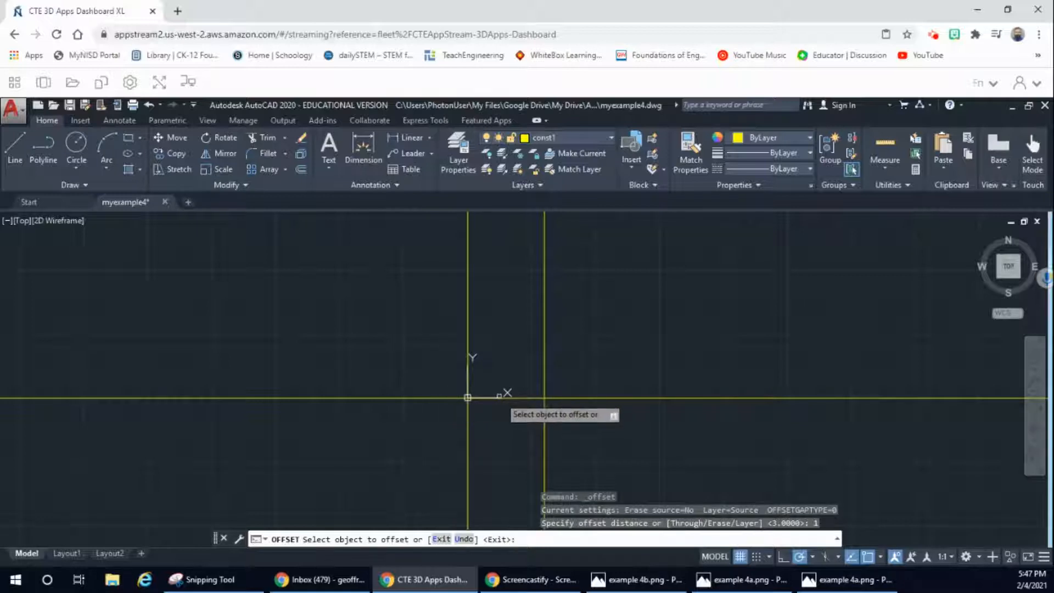
pyautogui.click(507, 396)
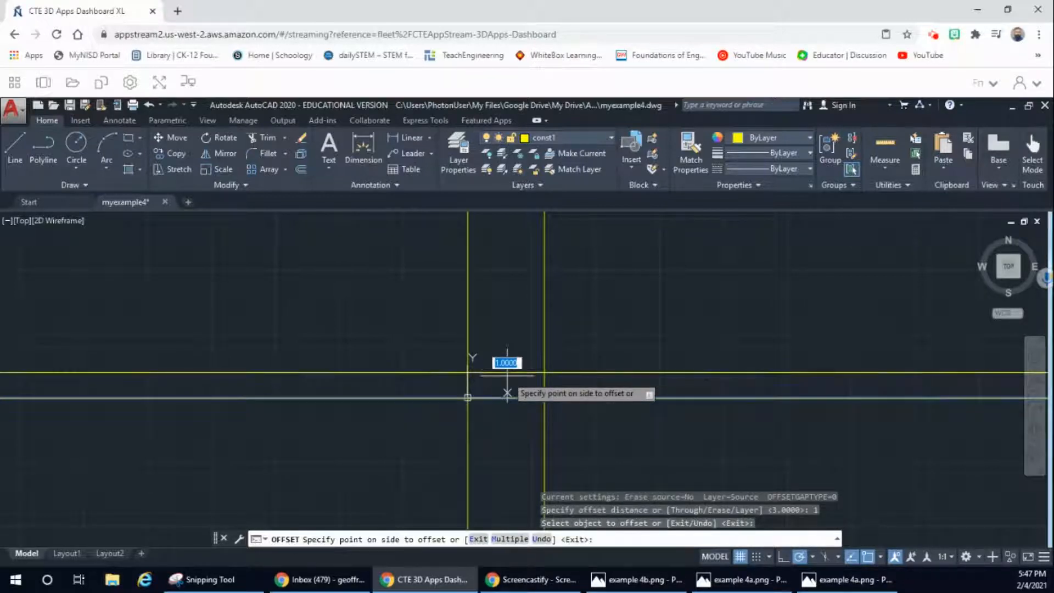
pyautogui.click(507, 393)
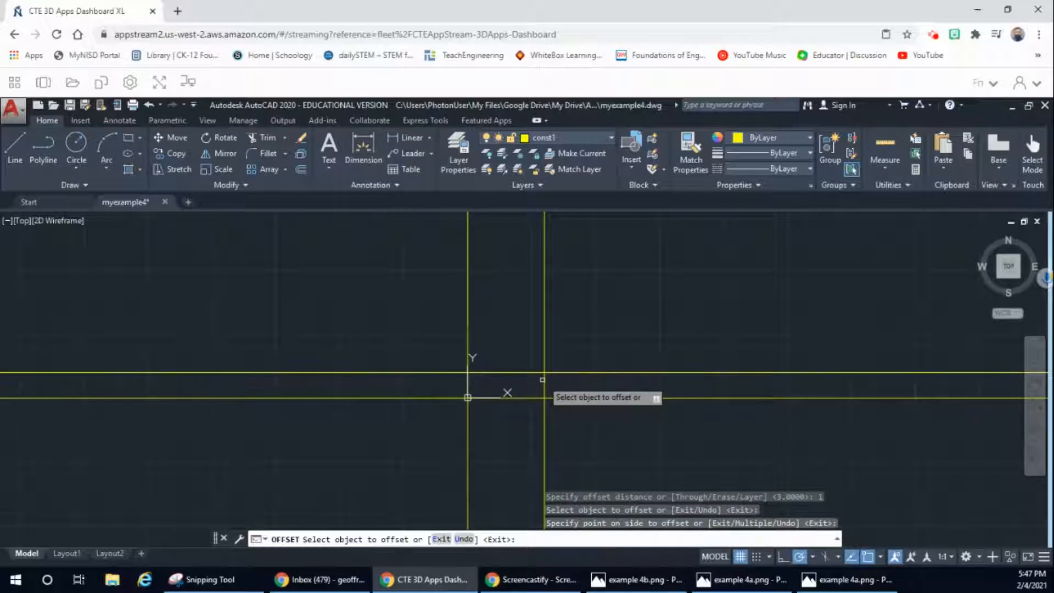
# Step: Check the Example 4 reference drawing, and offset the vertical construction line through the origin by 2 in the positive X direction
pyautogui.click(734, 582)
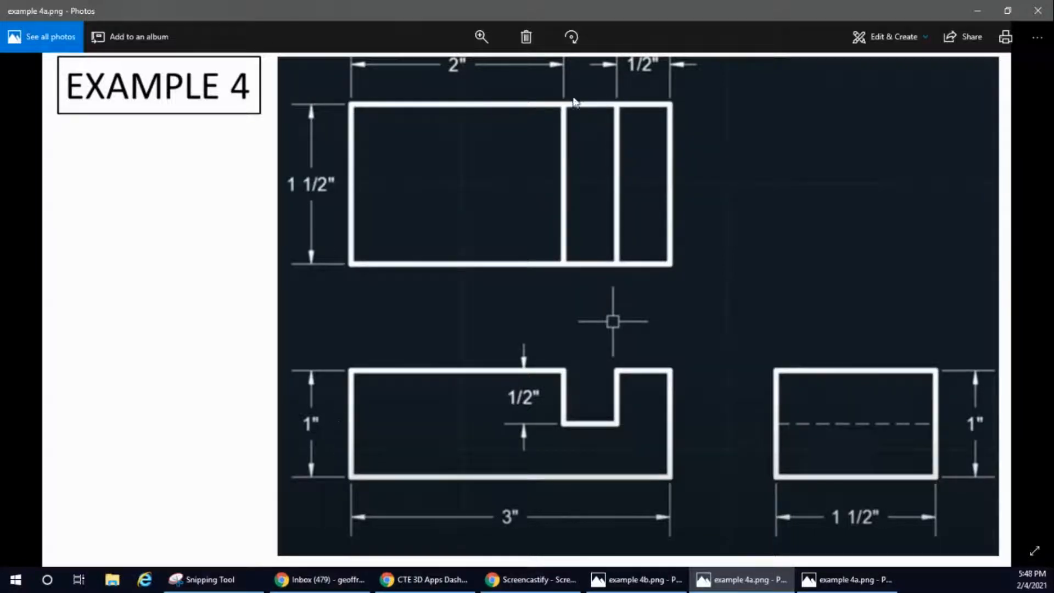
pyautogui.click(977, 10)
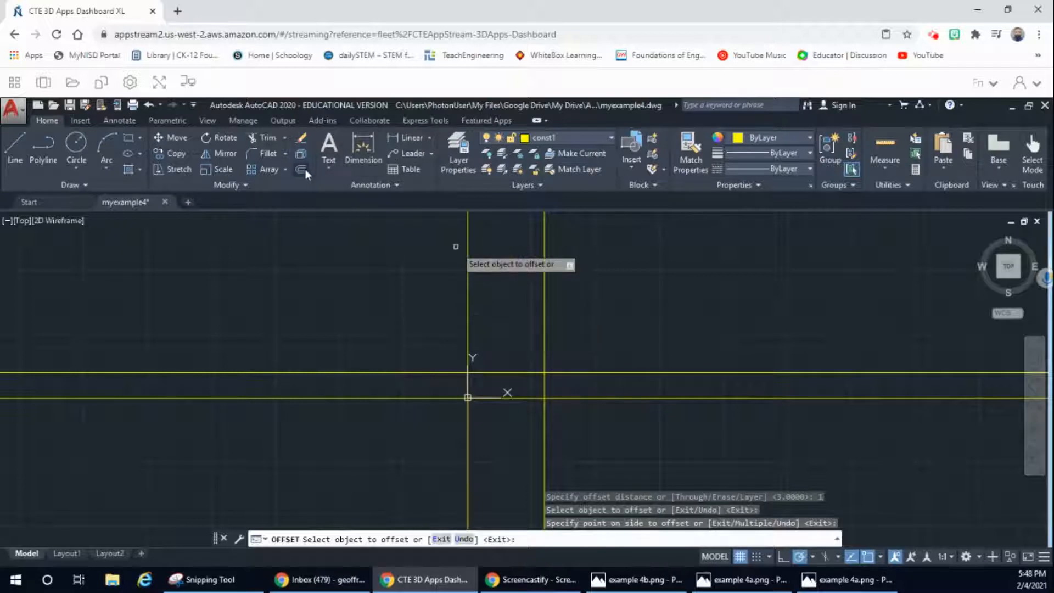
pyautogui.press('Escape')
pyautogui.press('Return')
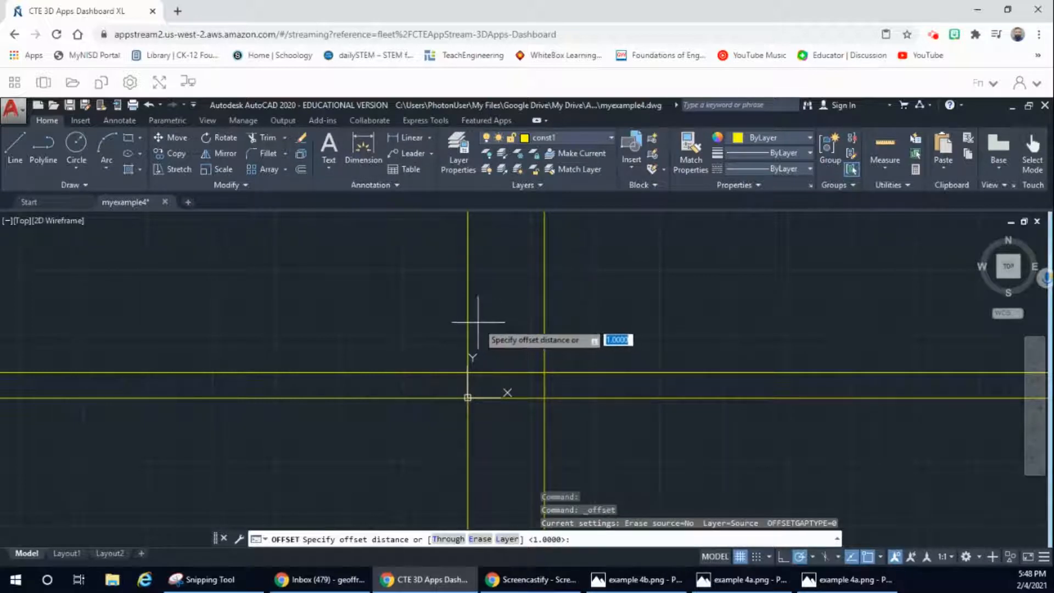
pyautogui.write('2')
pyautogui.press('Return')
pyautogui.click(468, 325)
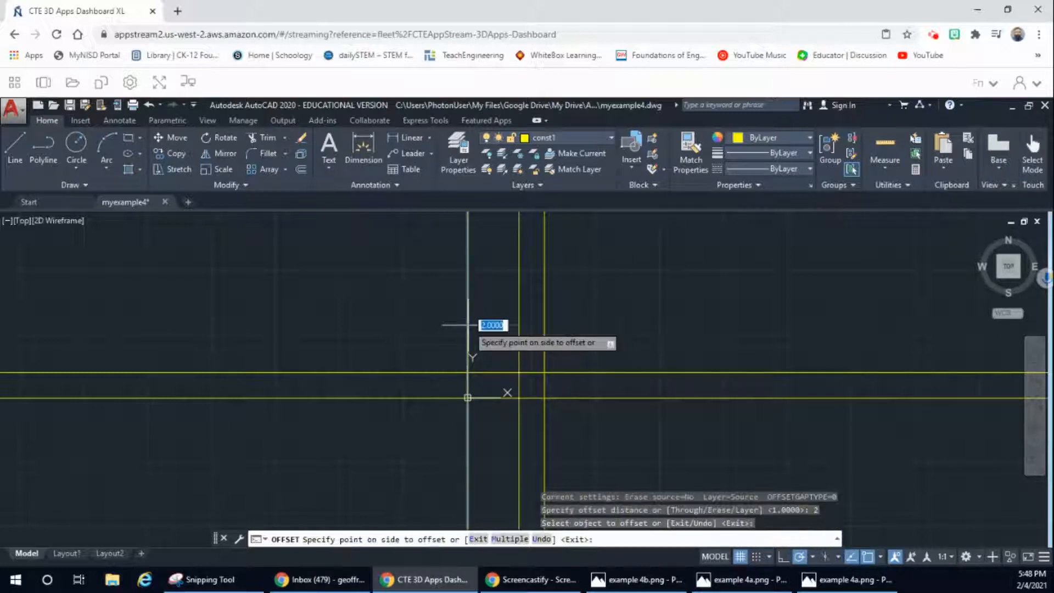
pyautogui.click(482, 325)
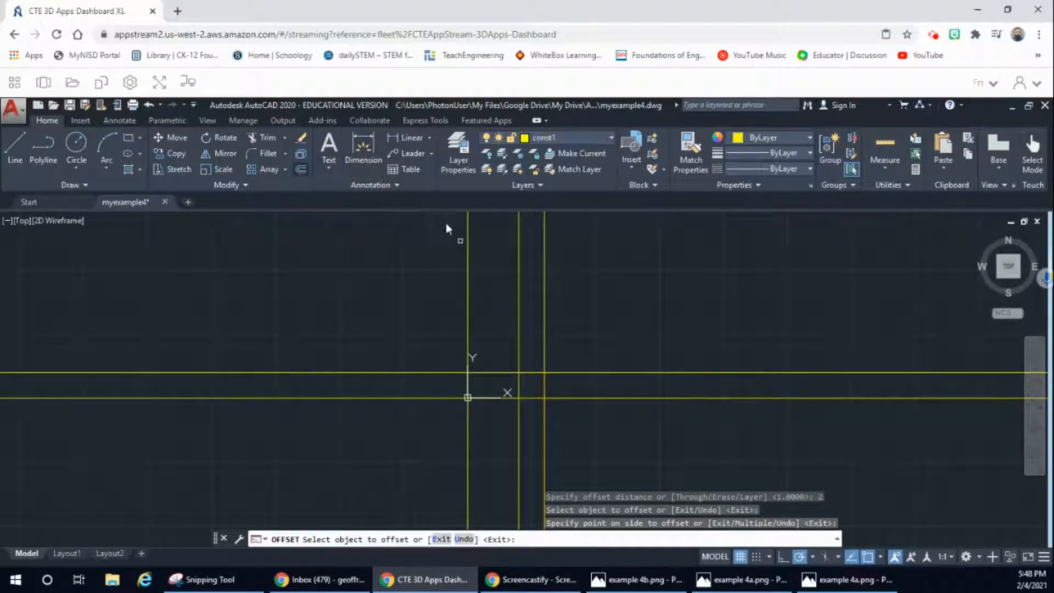
# Step: Check the reference drawing again, and offset the vertical construction line at X = 2 by 1/2 in the positive X direction
pyautogui.click(301, 169)
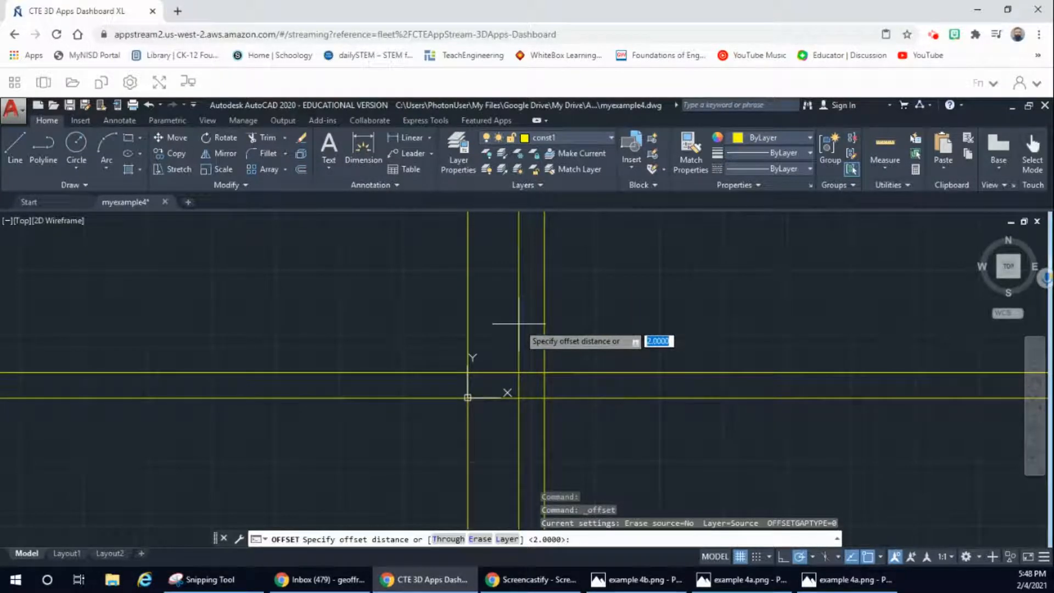
pyautogui.click(746, 585)
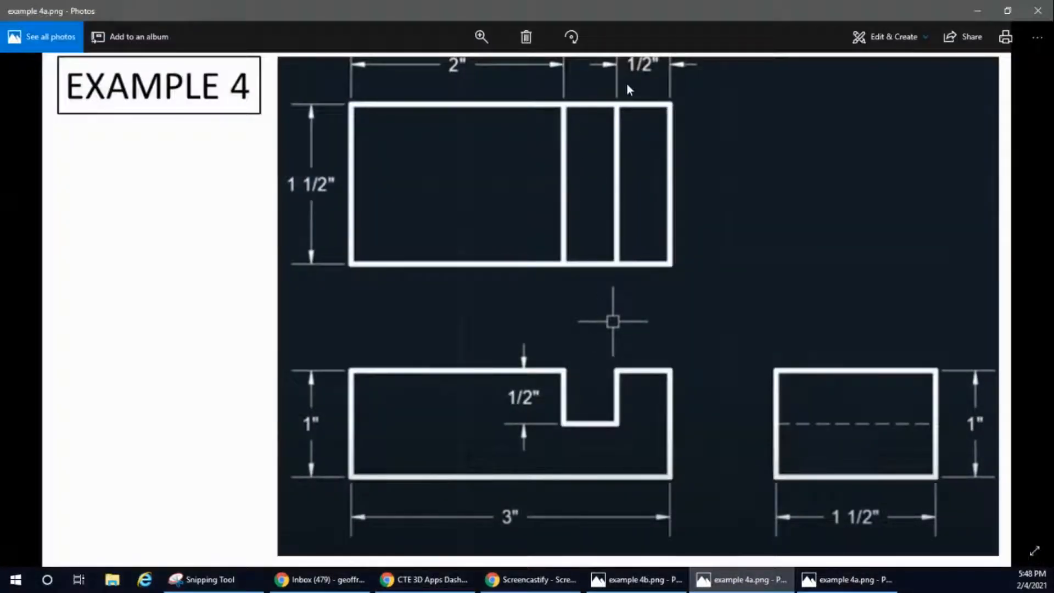
pyautogui.click(976, 11)
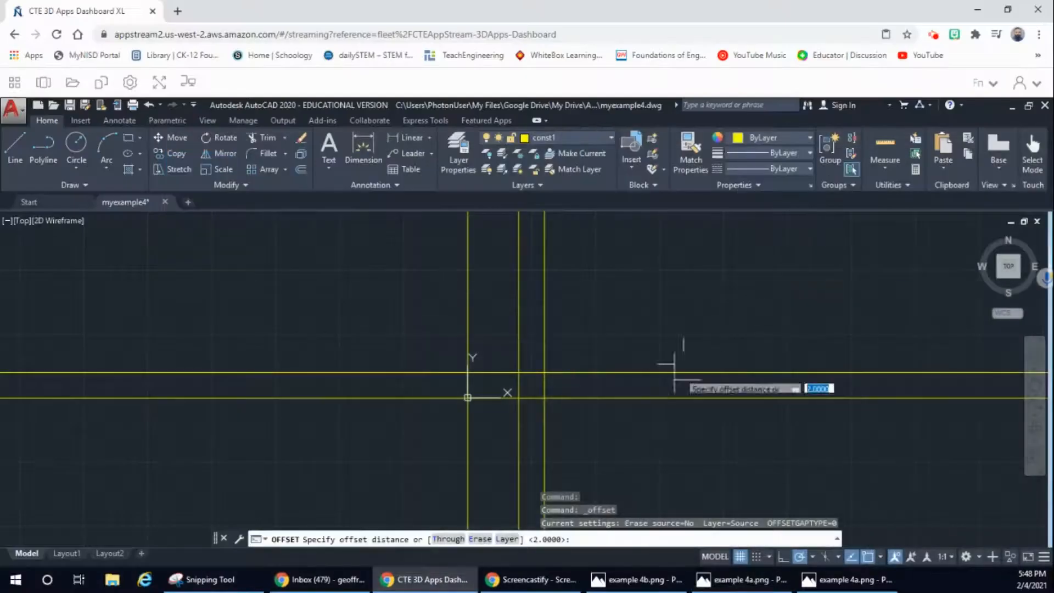
pyautogui.write('1')
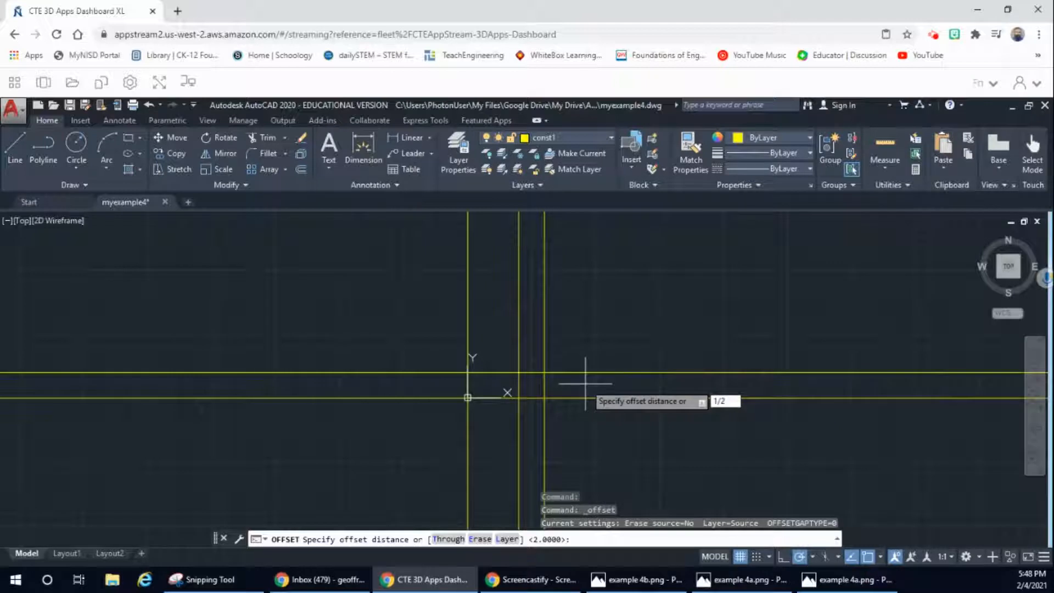
pyautogui.write('/2')
pyautogui.press('Return')
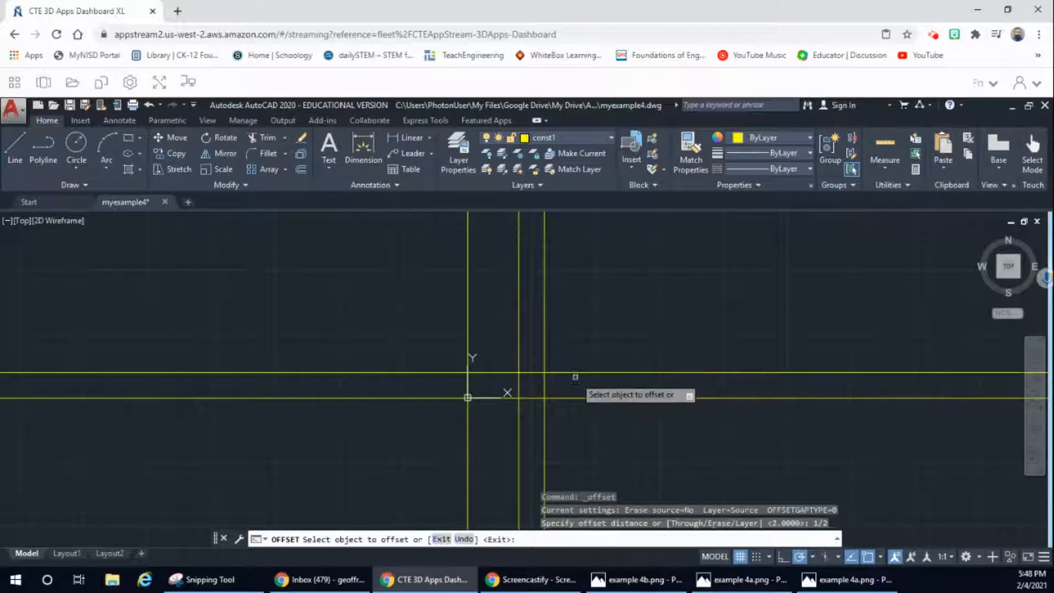
pyautogui.click(519, 358)
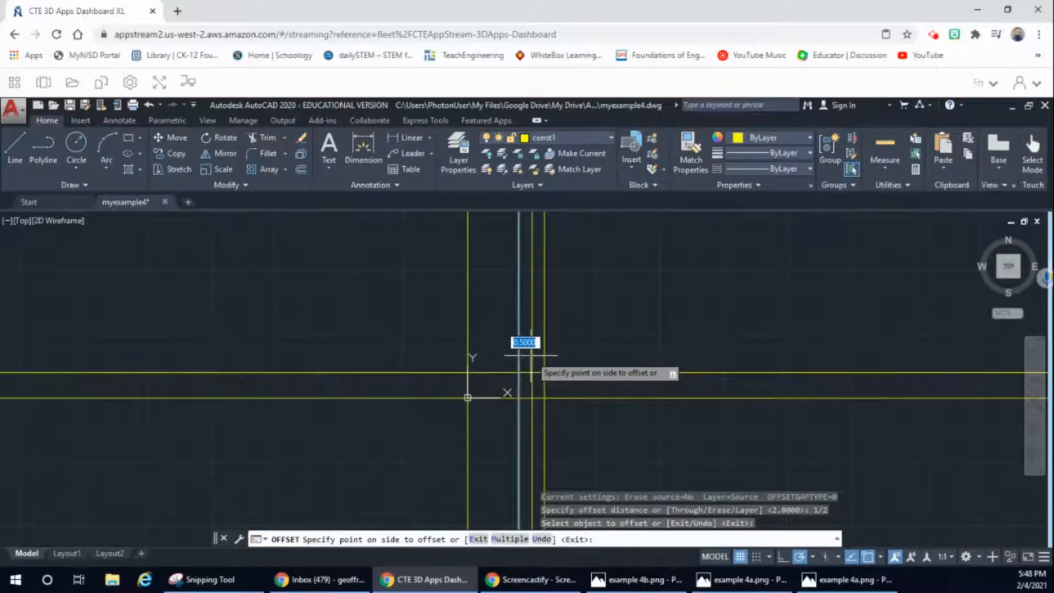
pyautogui.click(530, 355)
pyautogui.click(530, 355)
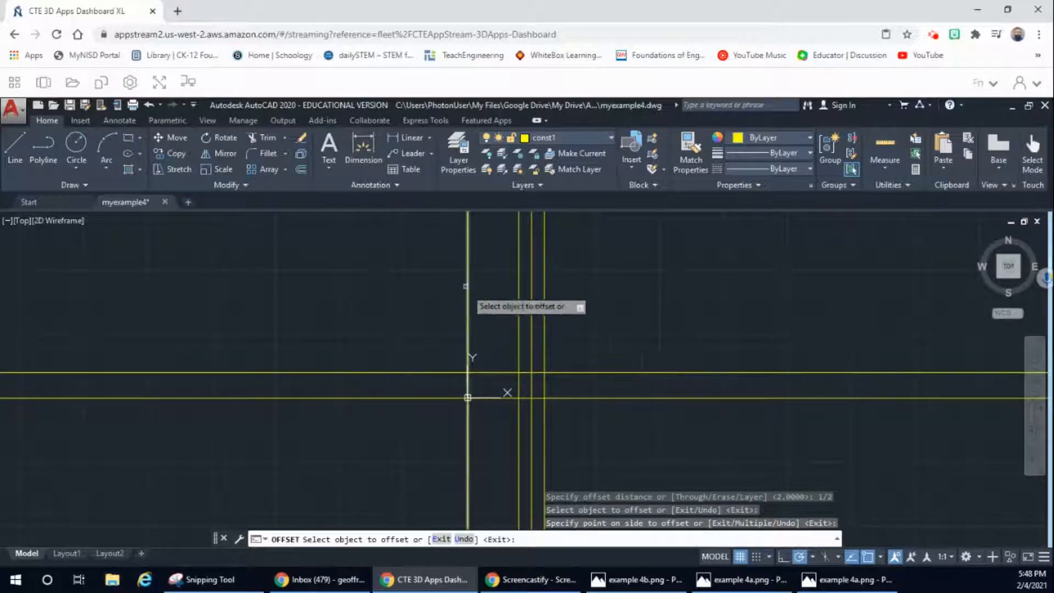
pyautogui.click(609, 138)
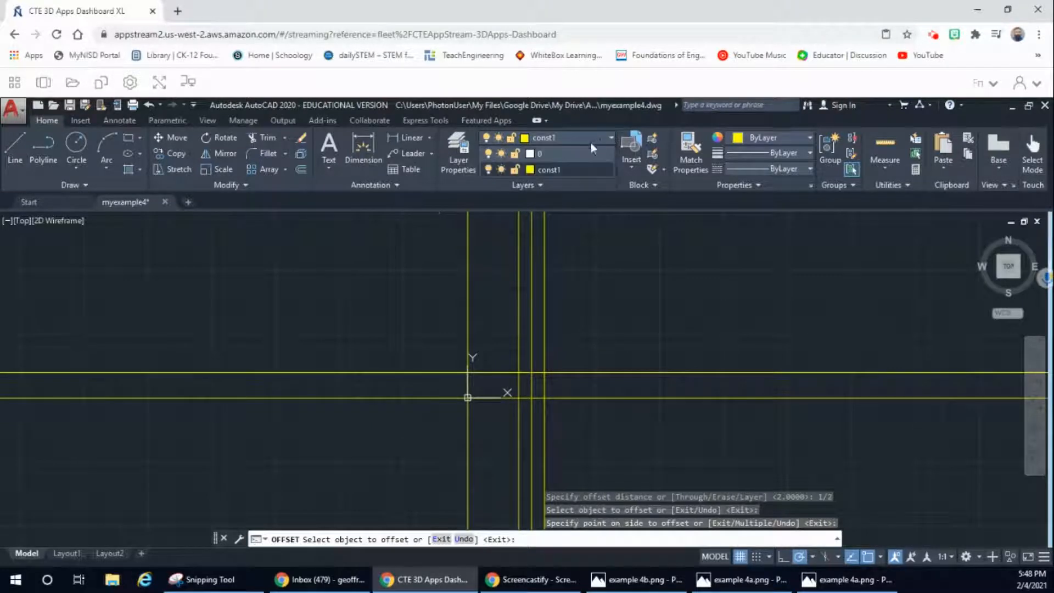
pyautogui.click(530, 154)
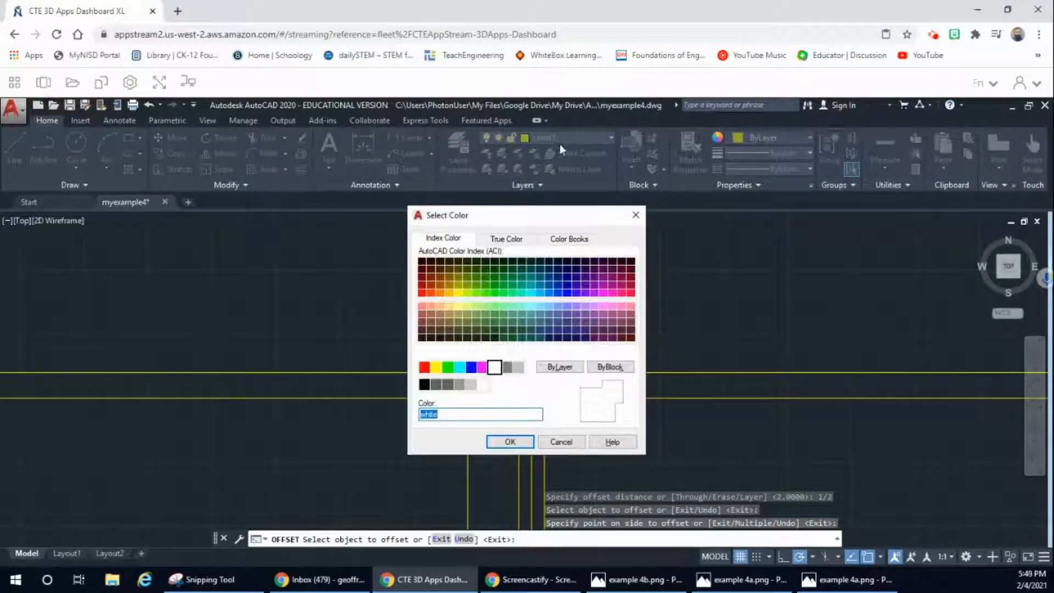
pyautogui.click(532, 442)
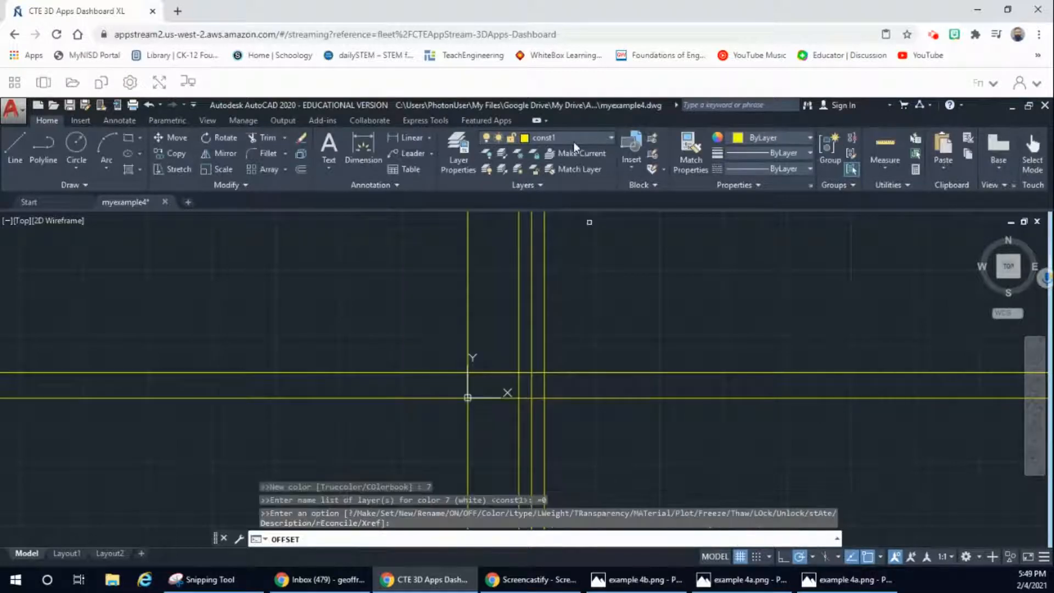
pyautogui.click(571, 154)
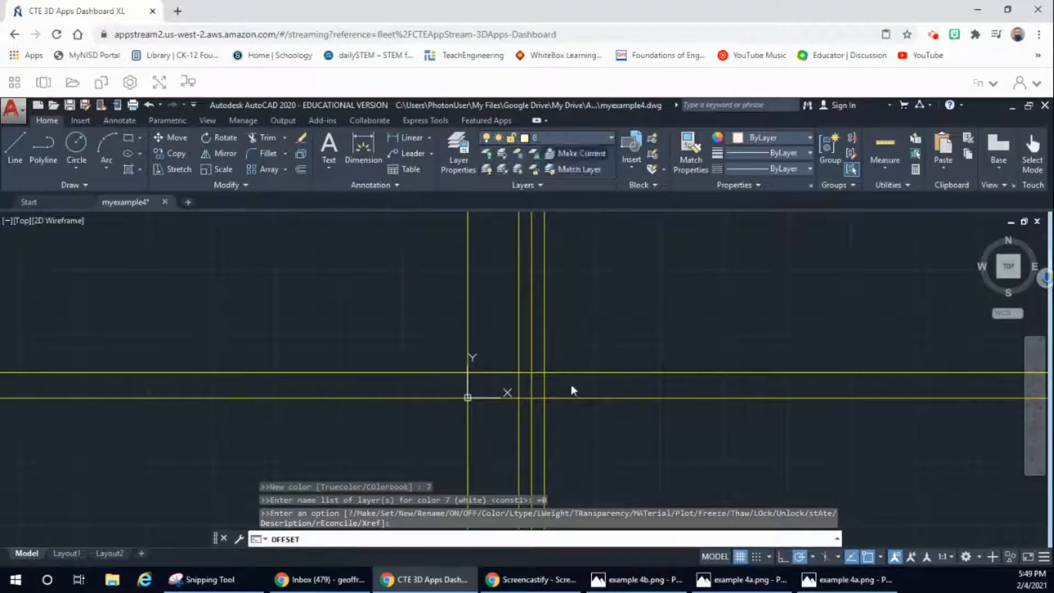
pyautogui.click(15, 147)
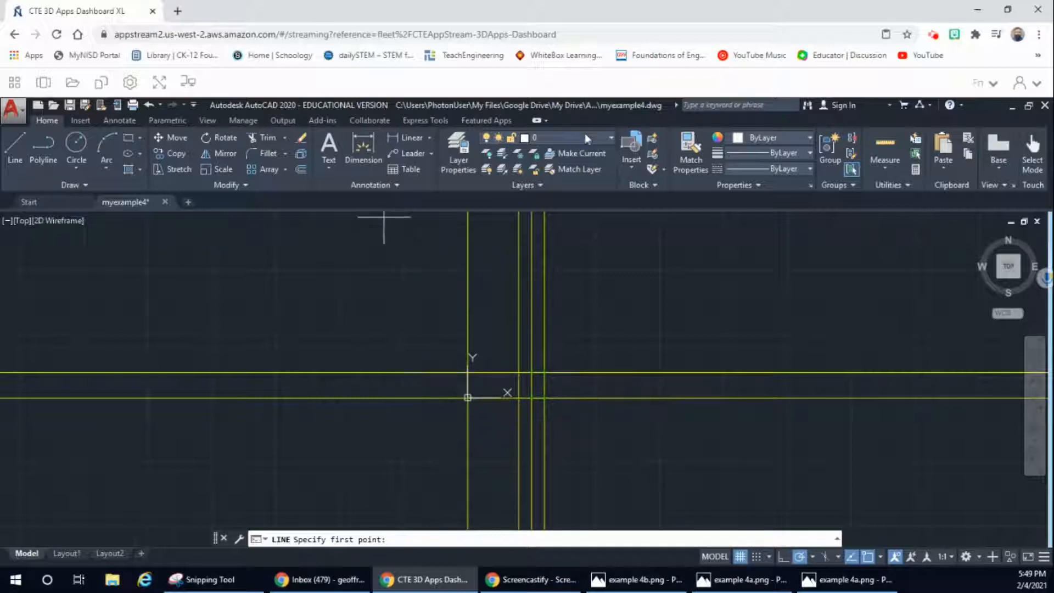
pyautogui.click(611, 138)
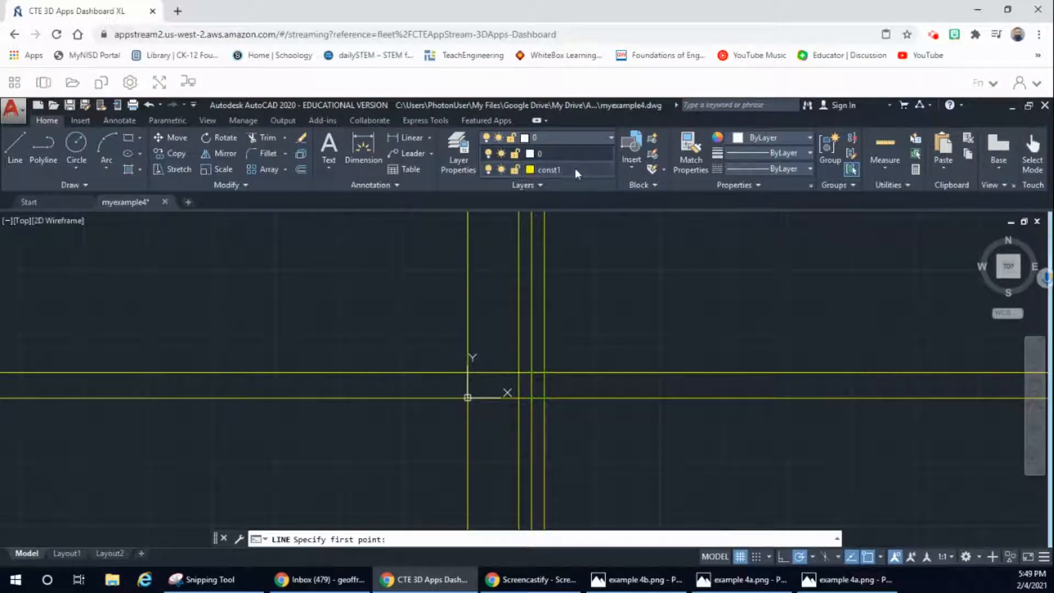
pyautogui.click(575, 168)
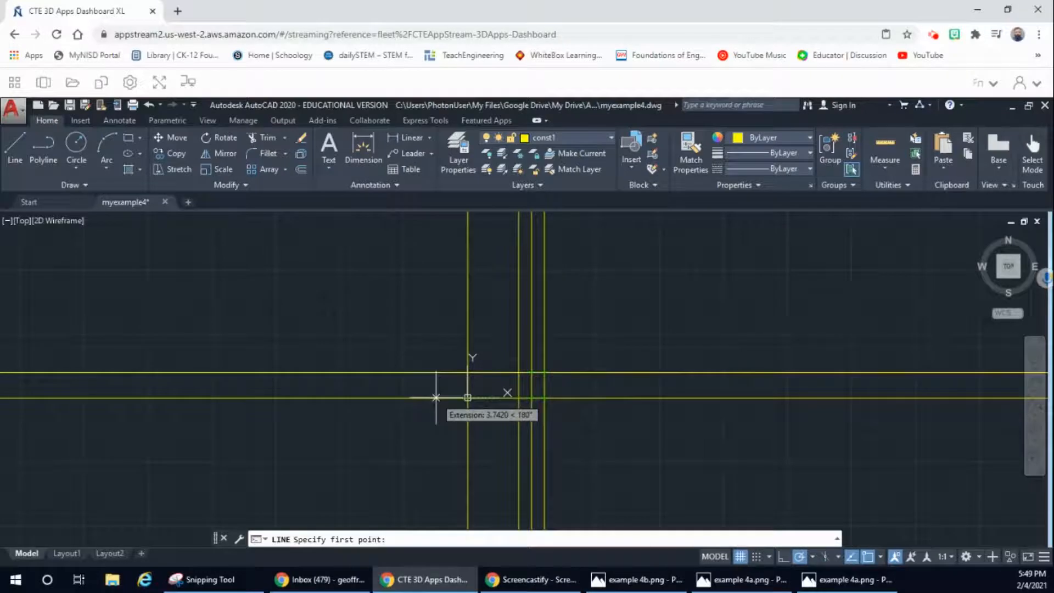
pyautogui.write('1')
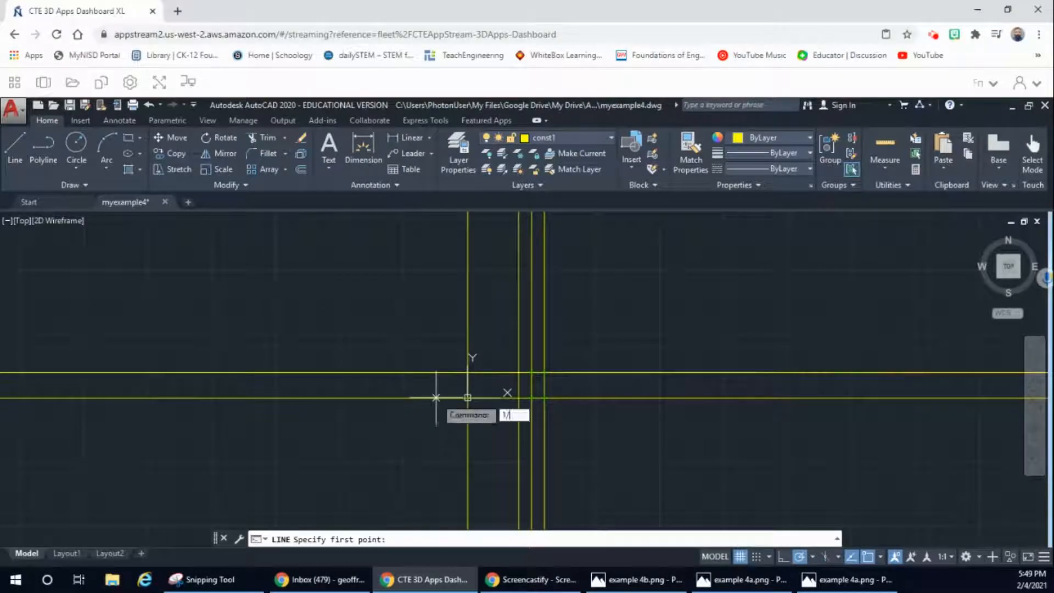
pyautogui.write('/2')
pyautogui.press('Return')
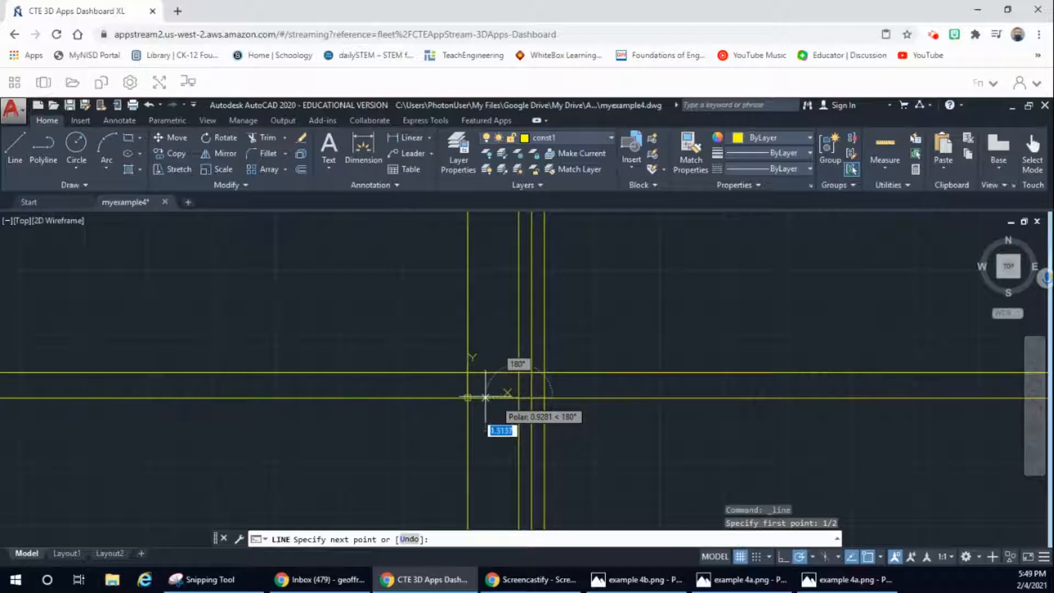
pyautogui.press('Escape')
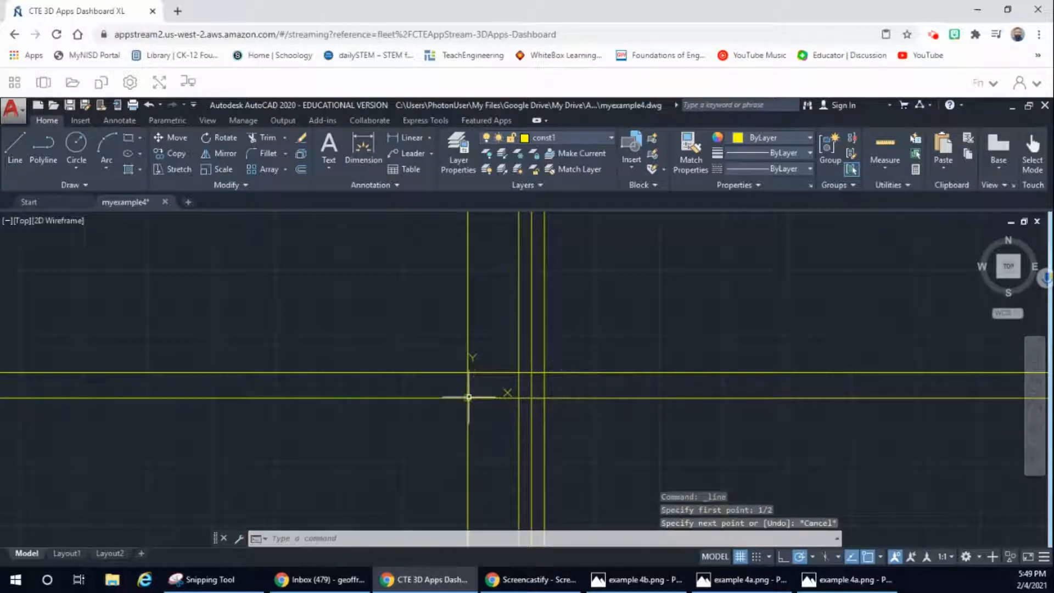
# Step: Offset the horizontal construction line through the origin by 1/2 in the positive Y direction
pyautogui.click(302, 170)
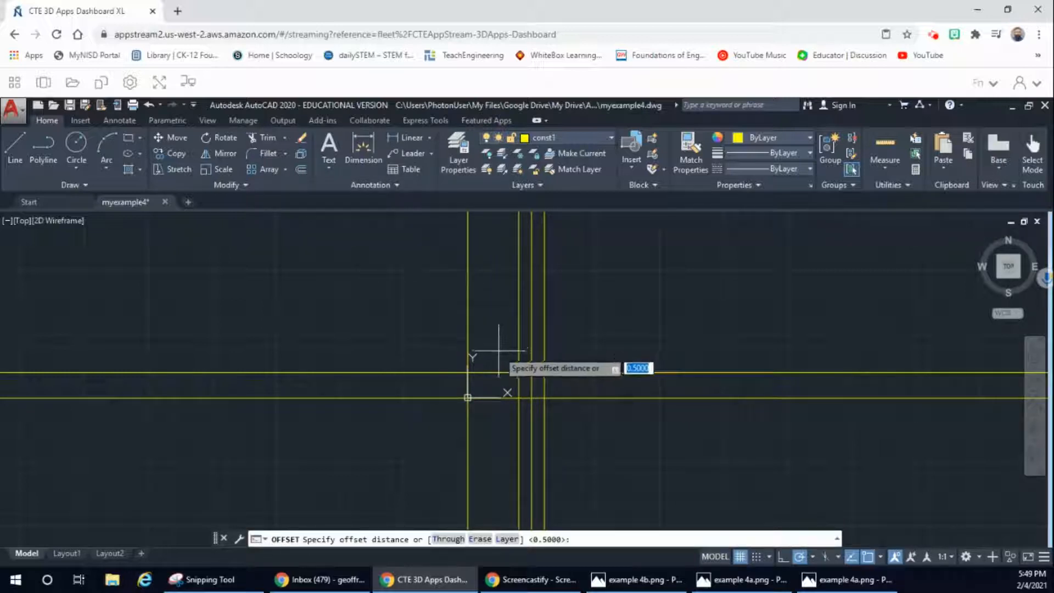
pyautogui.write('1/2')
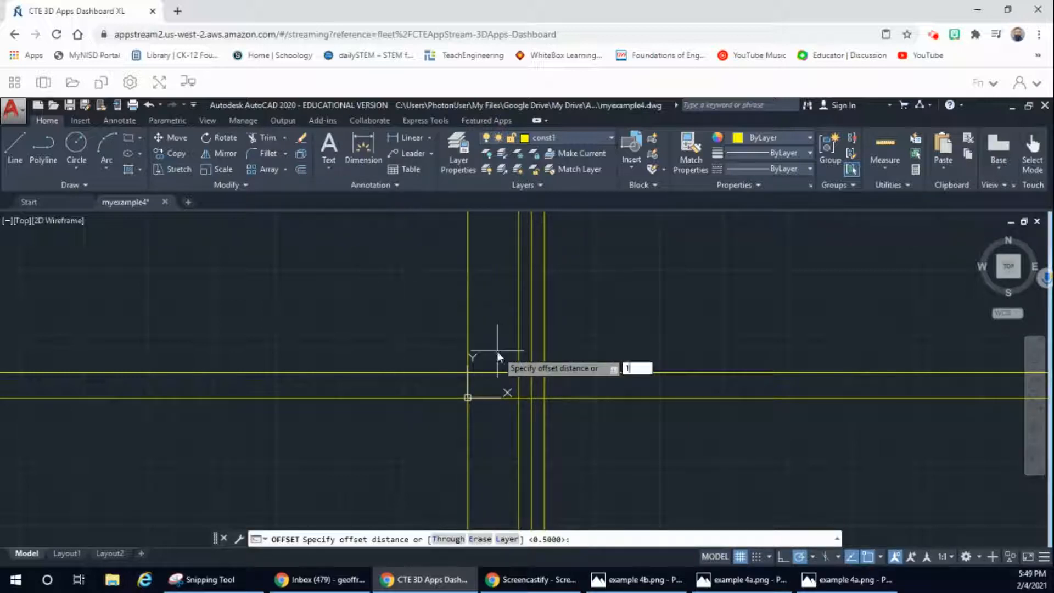
pyautogui.press('Return')
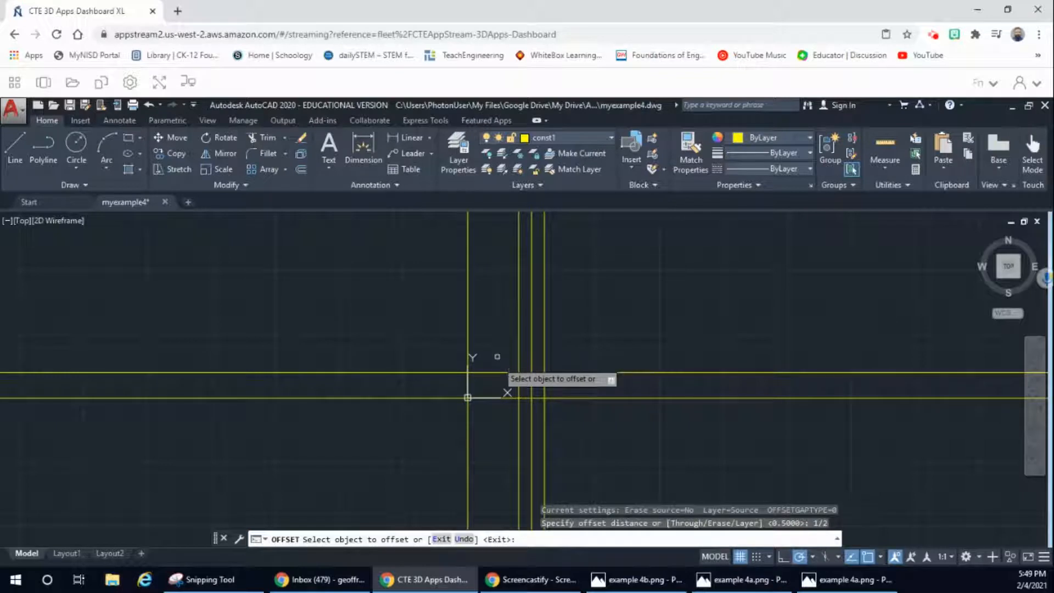
pyautogui.click(507, 395)
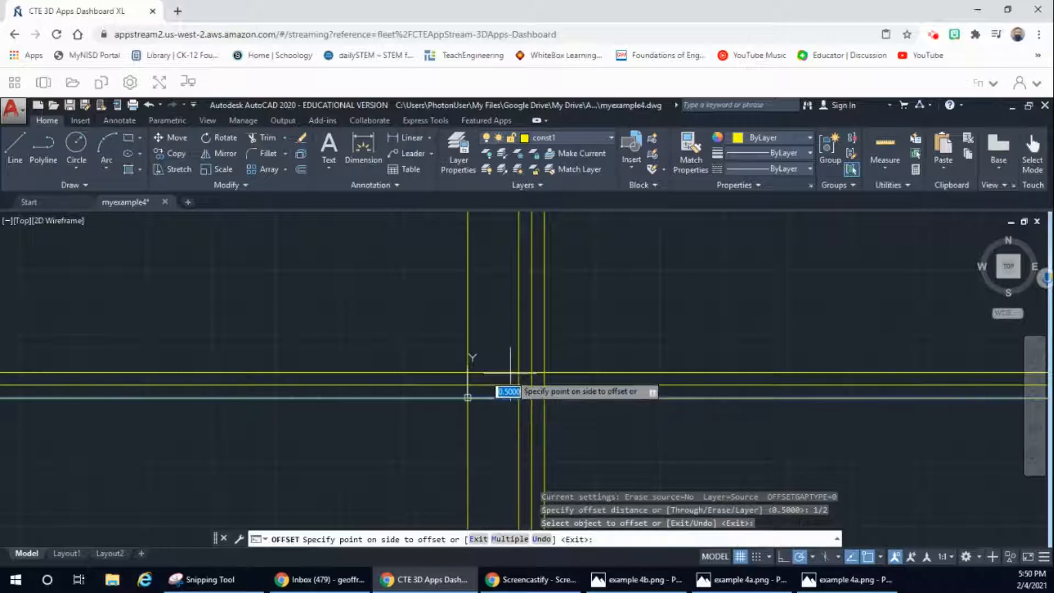
pyautogui.click(503, 384)
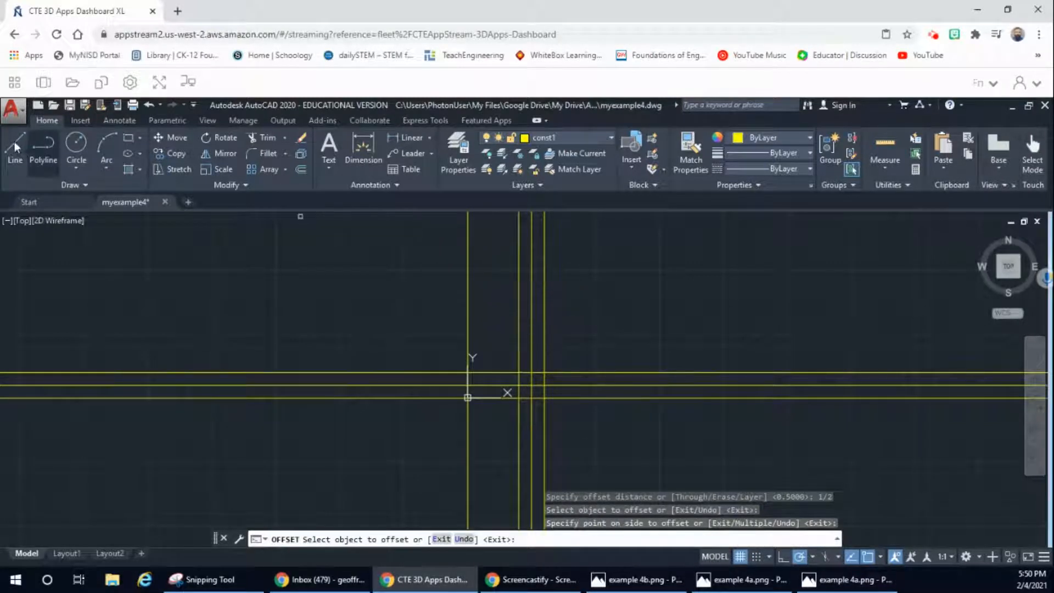
# Step: Make layer 0 current for the object lines, and check the front view's outline in the Example 4 reference drawing
pyautogui.click(607, 137)
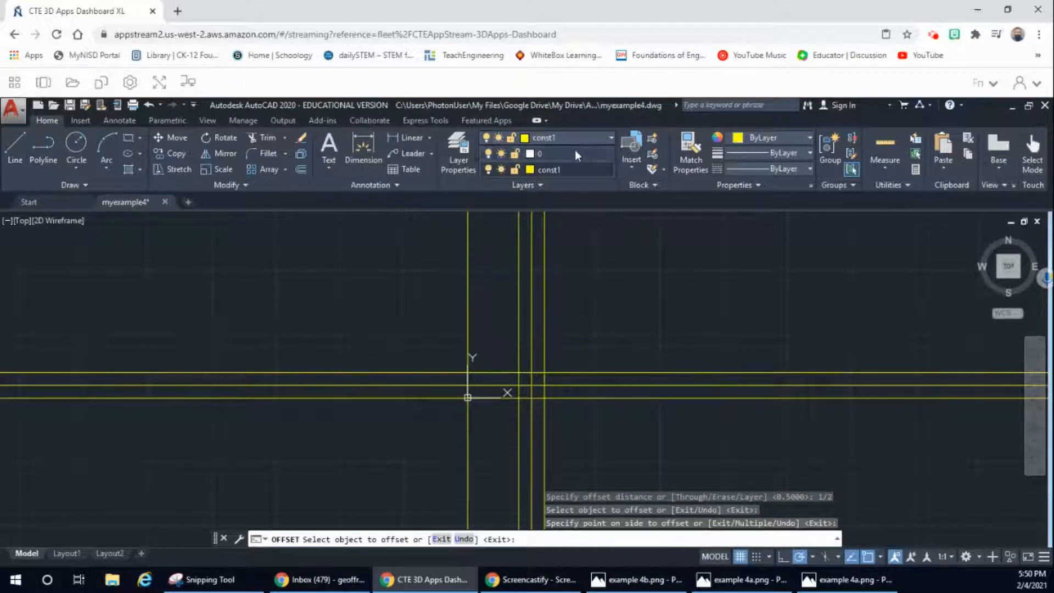
pyautogui.click(575, 150)
pyautogui.click(13, 143)
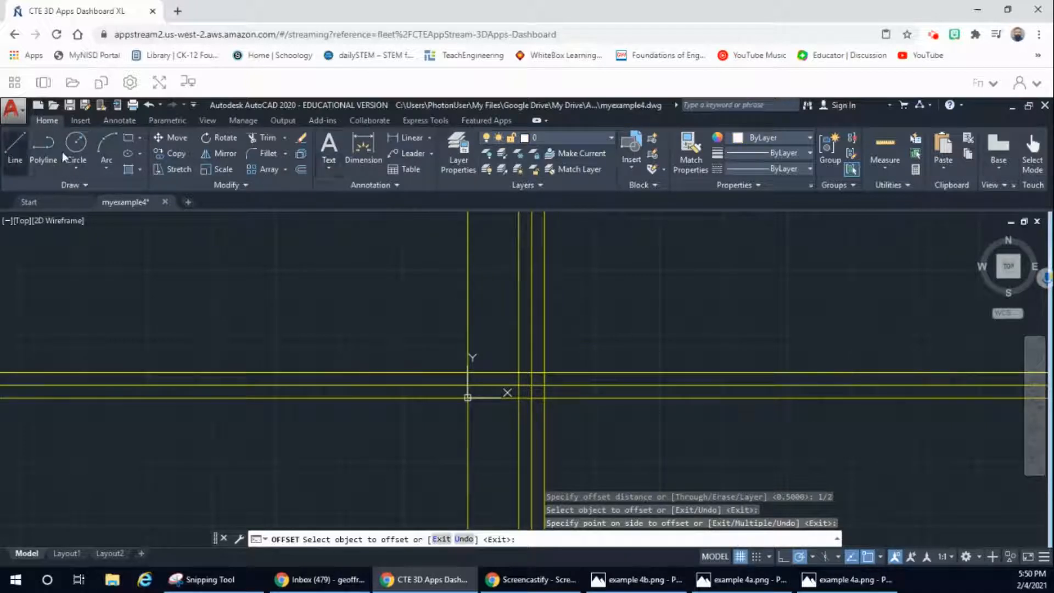
pyautogui.click(716, 582)
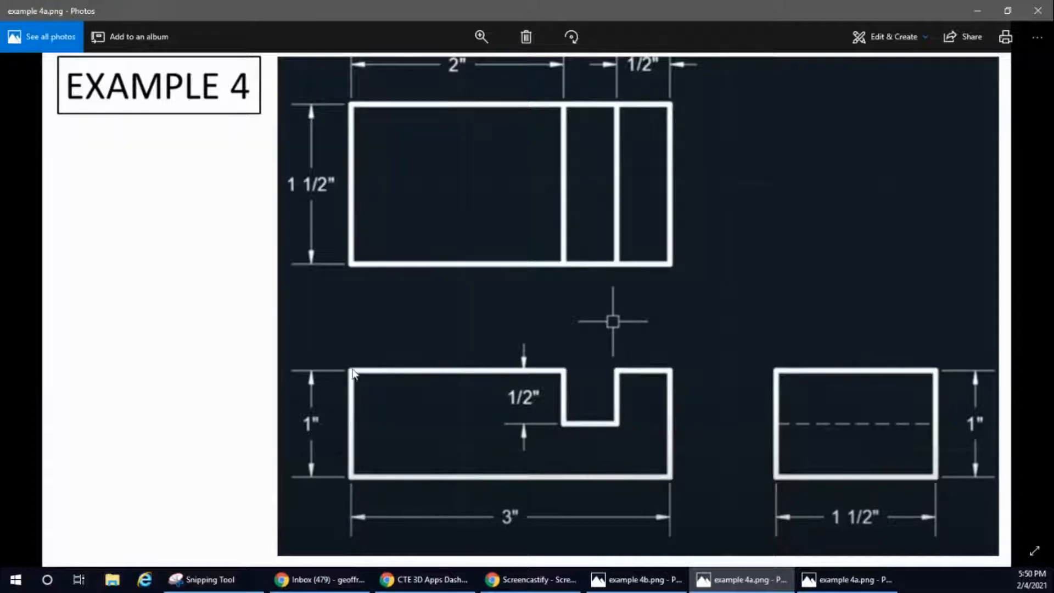
pyautogui.click(972, 13)
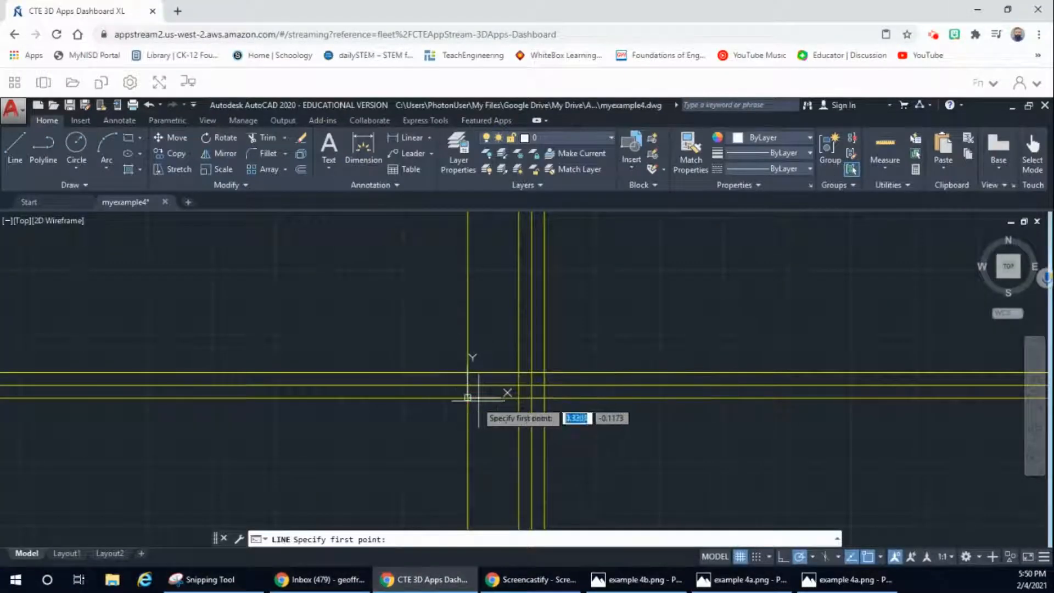
# Step: Draw the front view's bottom edge from the origin to X = 3, and its right edge up to the construction line at Y = 1
pyautogui.scroll(4, 527, 391)
pyautogui.scroll(2, 541, 385)
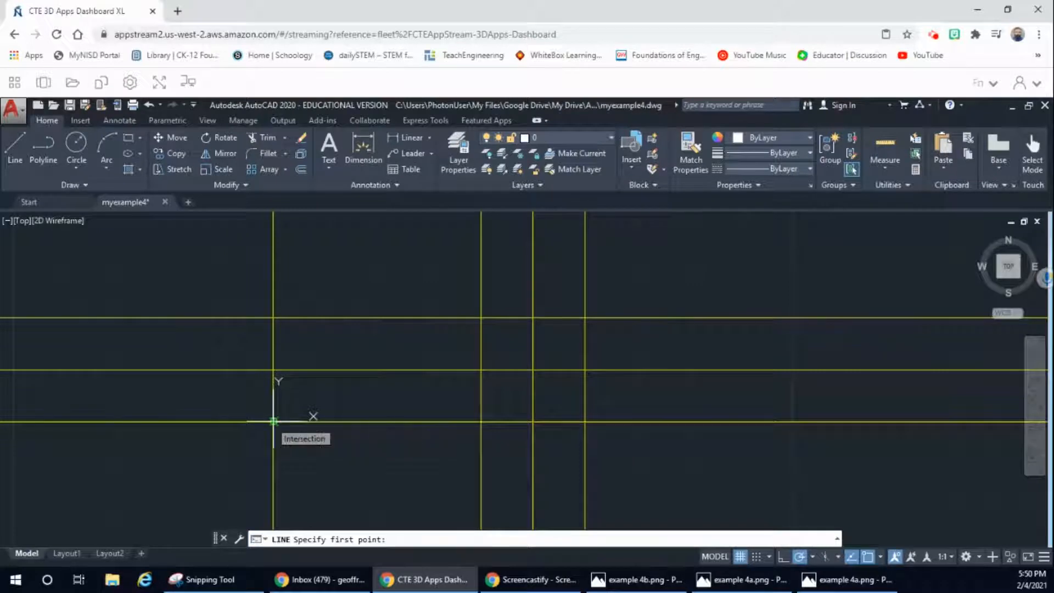
pyautogui.click(272, 422)
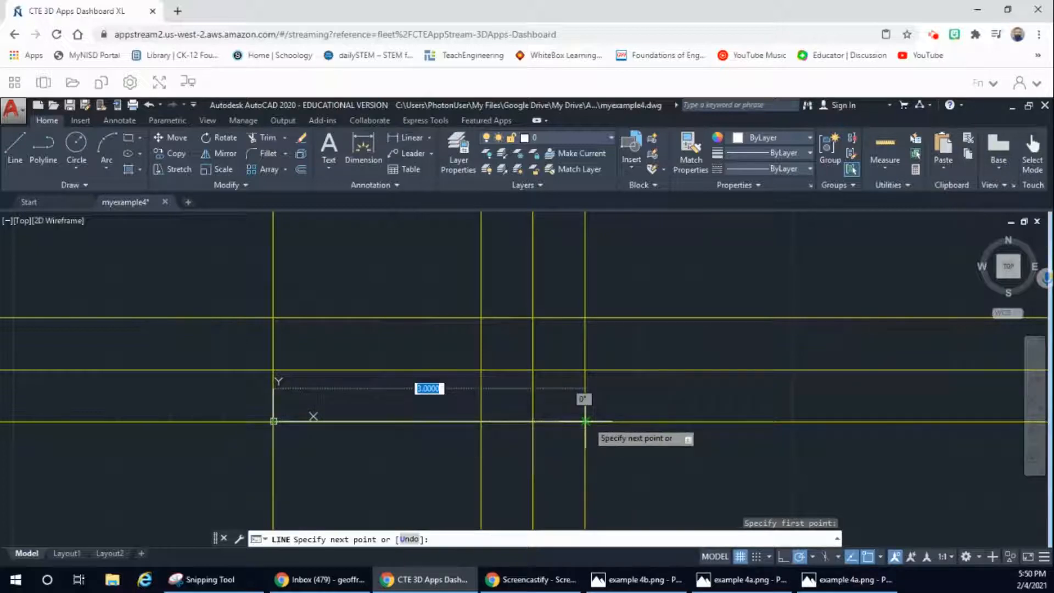
pyautogui.click(585, 421)
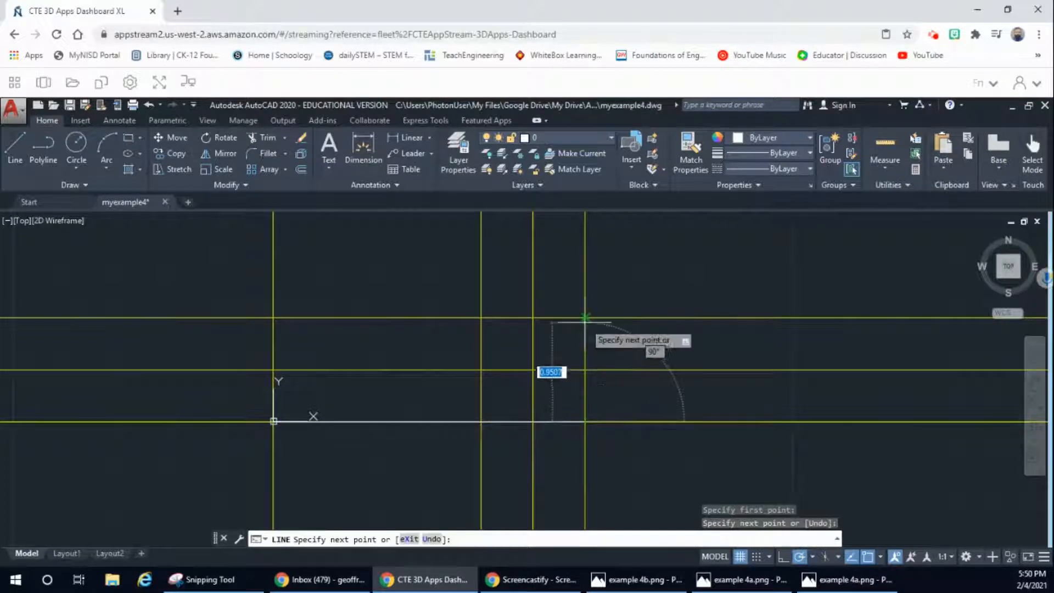
pyautogui.click(585, 317)
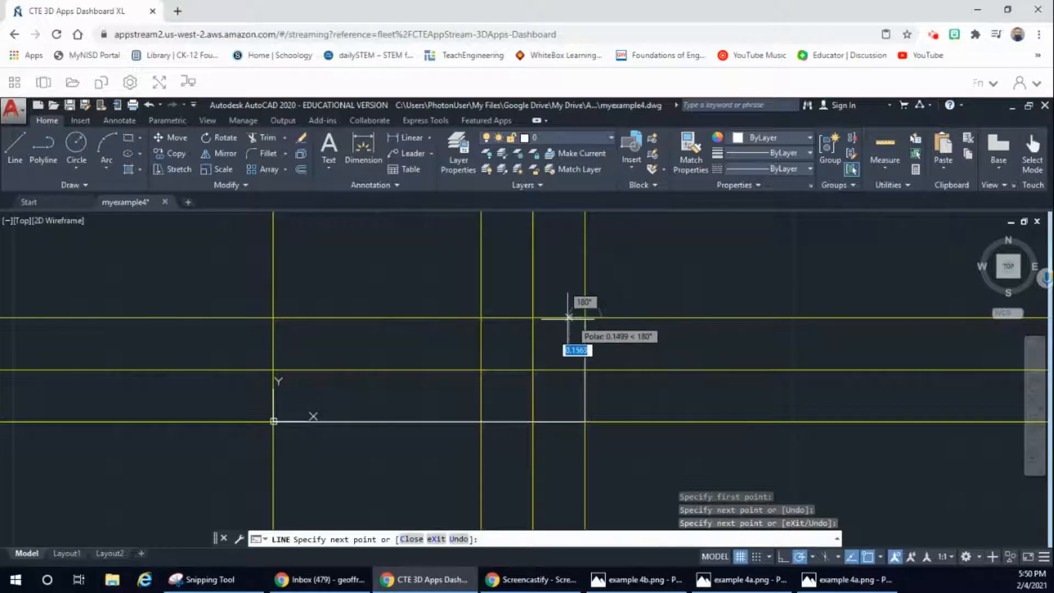
# Step: Continue the front view outline along the 1/2-wide top segment and around the notch, 1/2 deep and 1/2 wide, back up to Y = 1
pyautogui.click(532, 317)
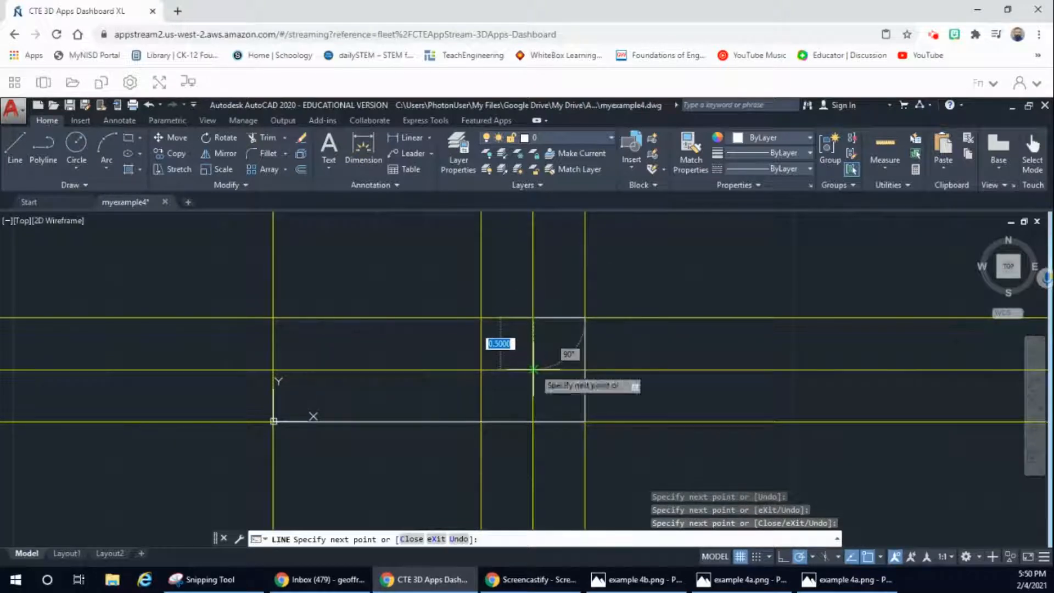
pyautogui.click(532, 368)
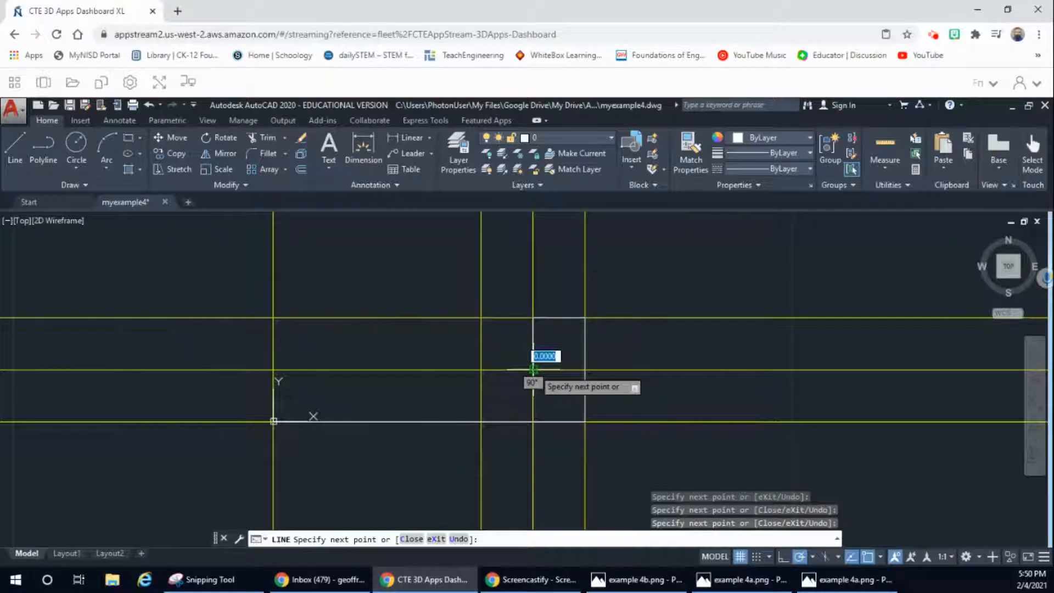
pyautogui.click(481, 369)
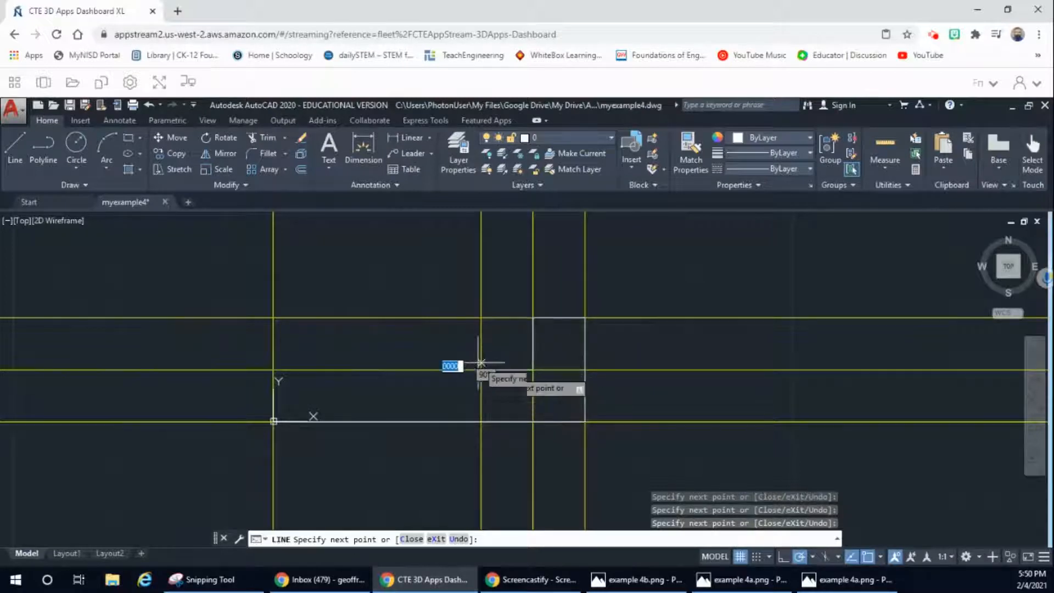
pyautogui.click(481, 317)
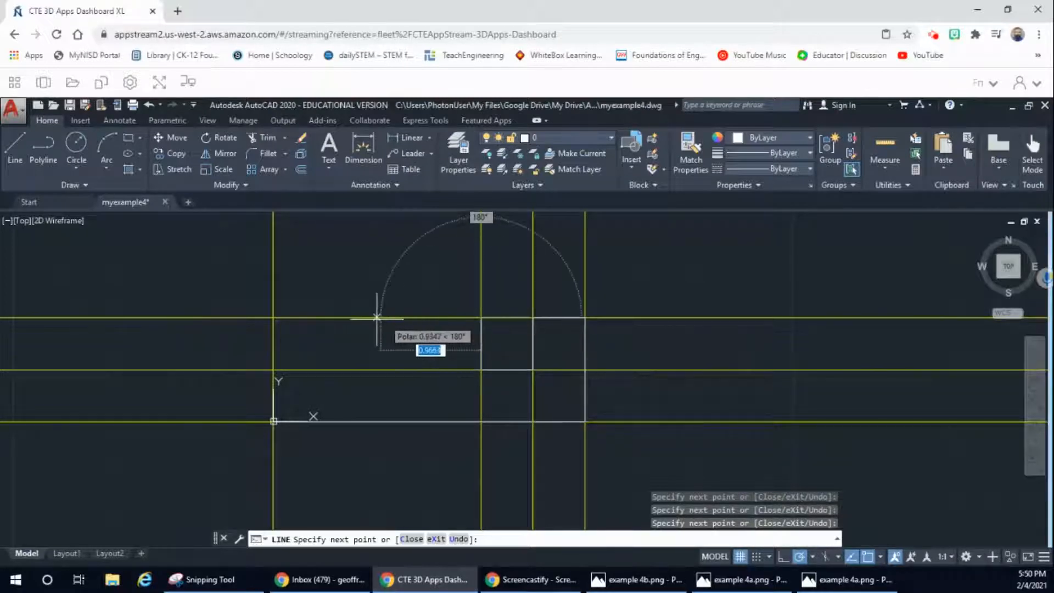
# Step: Finish the front view outline with the top edge from the notch to X = 0 and the left edge down to the origin
pyautogui.click(272, 318)
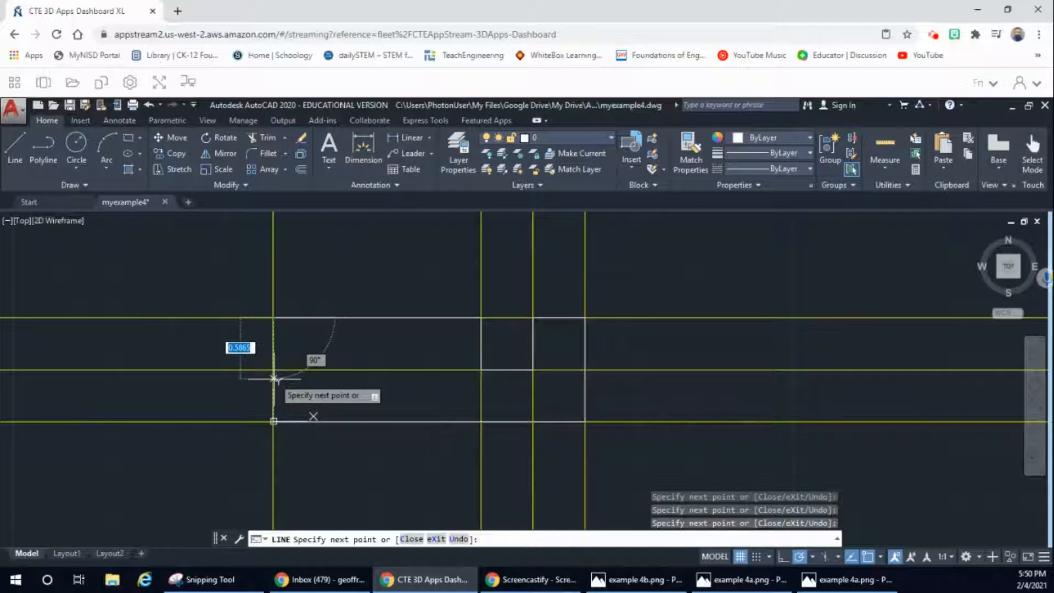
pyautogui.click(273, 422)
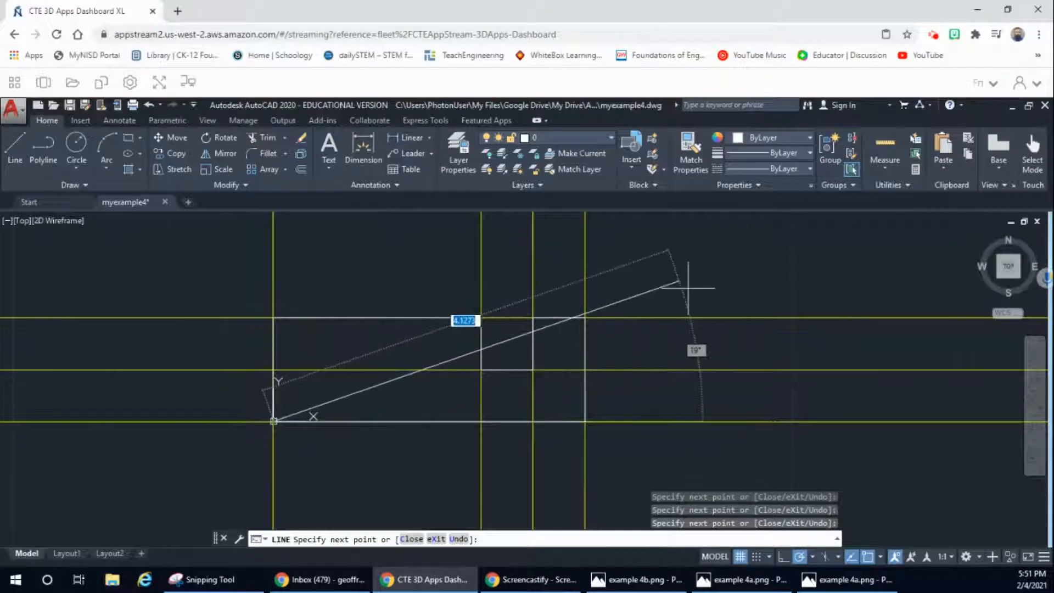
pyautogui.press('Escape')
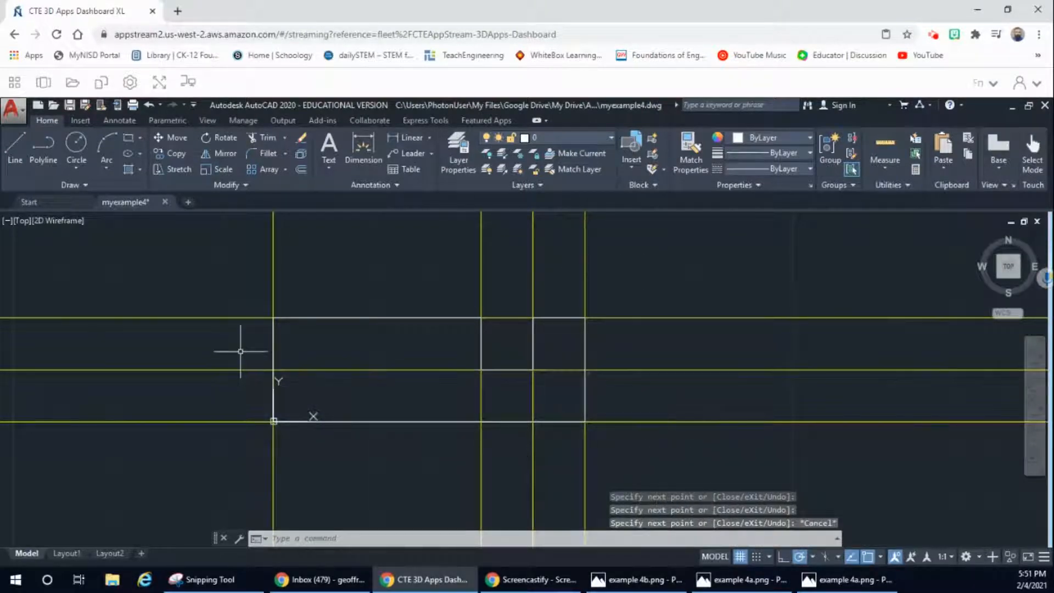
# Step: Check the reference drawing, and draw the top view's bottom edge from X = 0 to X = 3 at about Y = 1.9, with a 1.5 right edge upward
pyautogui.click(740, 579)
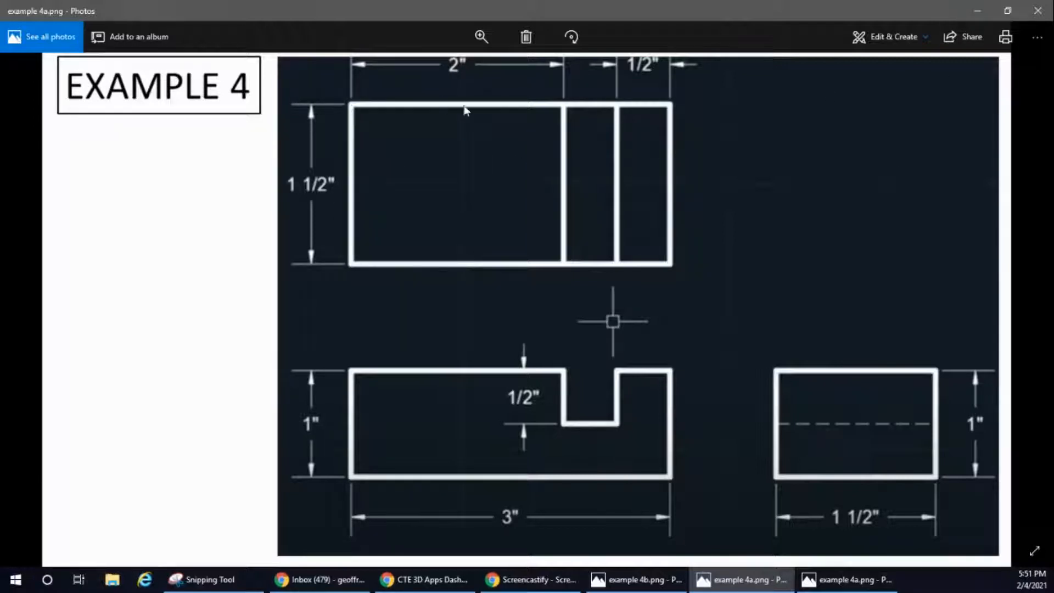
pyautogui.click(977, 10)
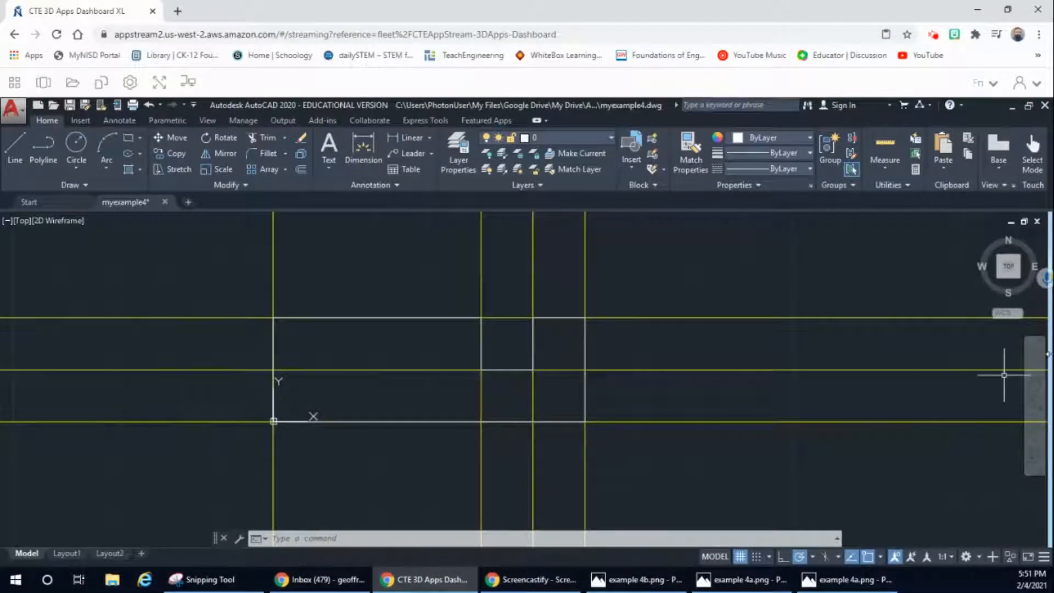
pyautogui.click(1033, 383)
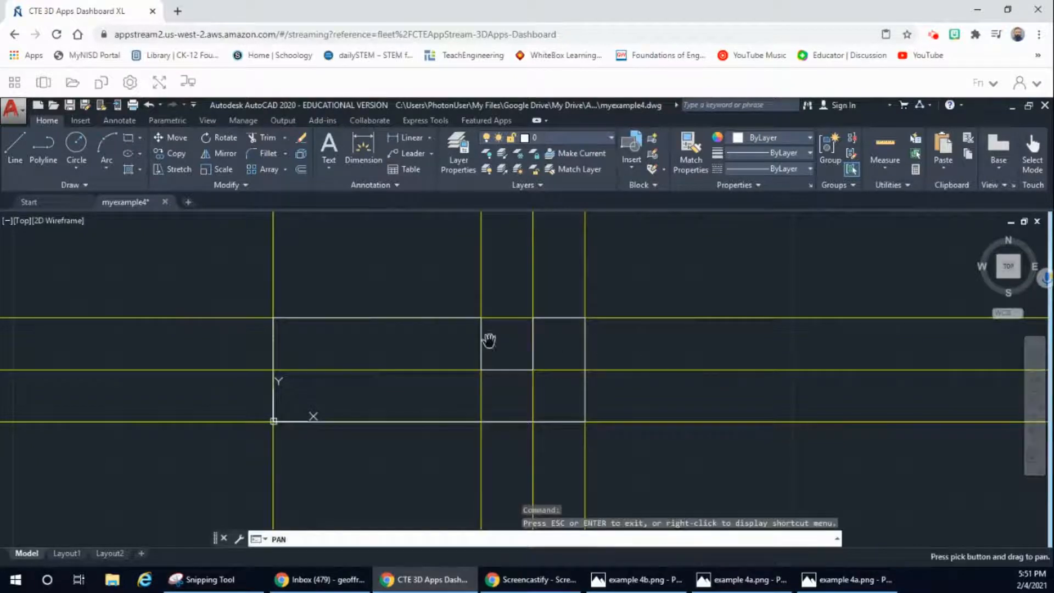
pyautogui.moveTo(376, 321)
pyautogui.mouseDown()
pyautogui.moveTo(360, 329)
pyautogui.moveTo(350, 410)
pyautogui.mouseUp()
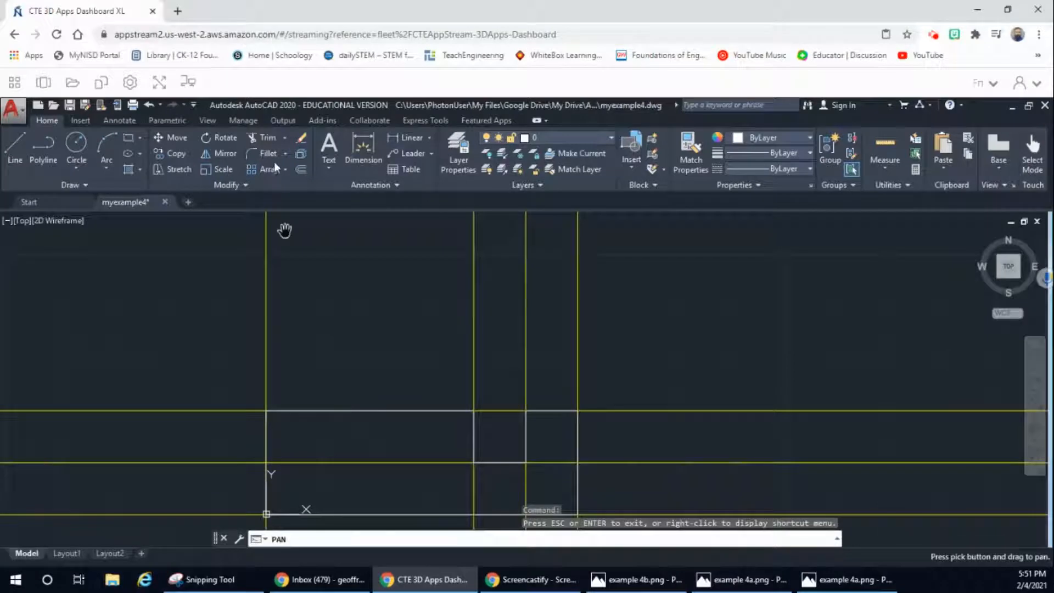
pyautogui.click(22, 159)
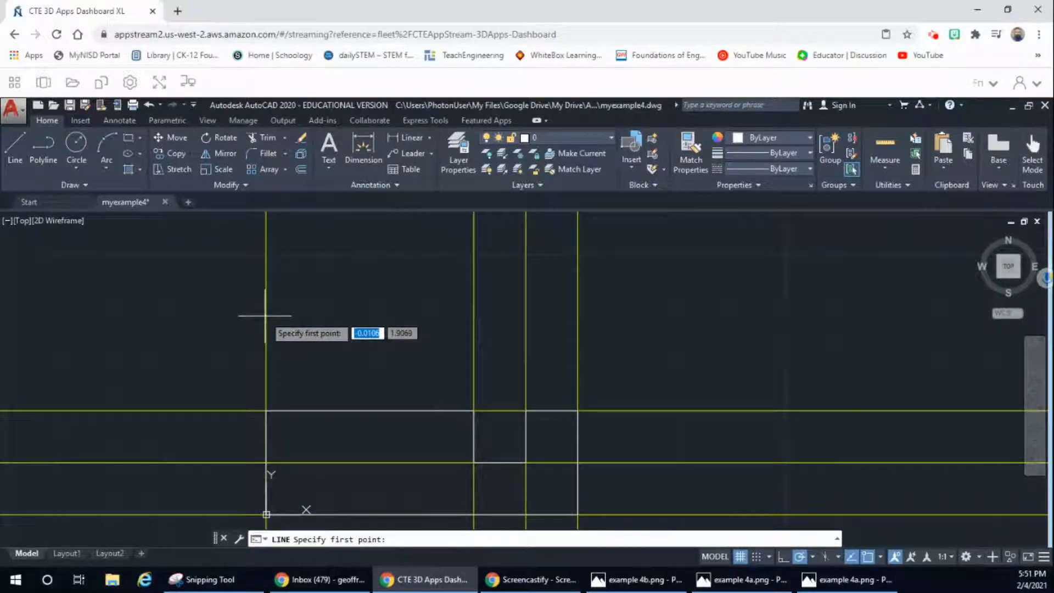
pyautogui.click(266, 315)
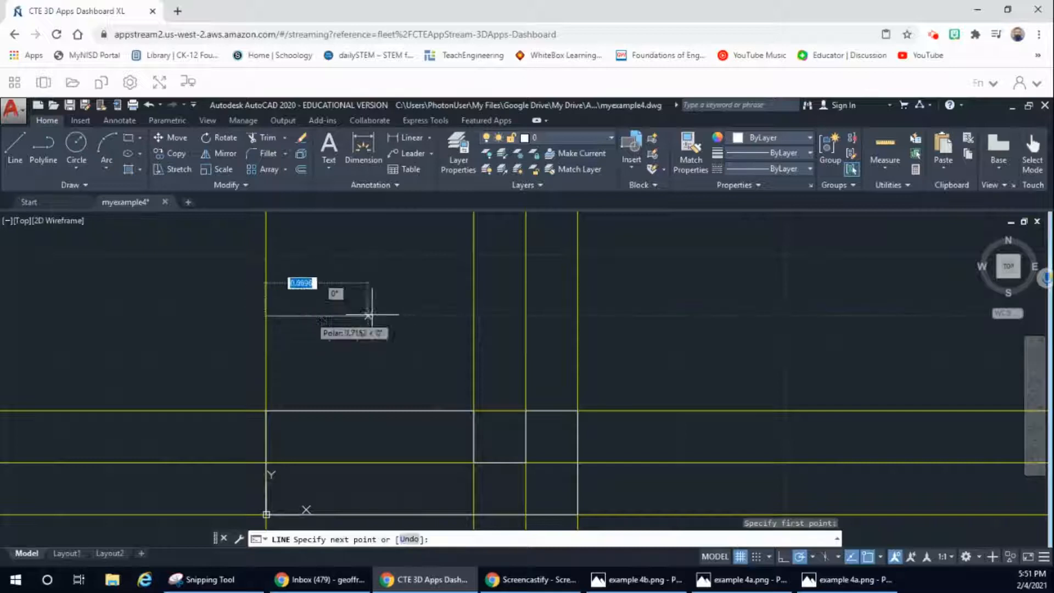
pyautogui.click(578, 316)
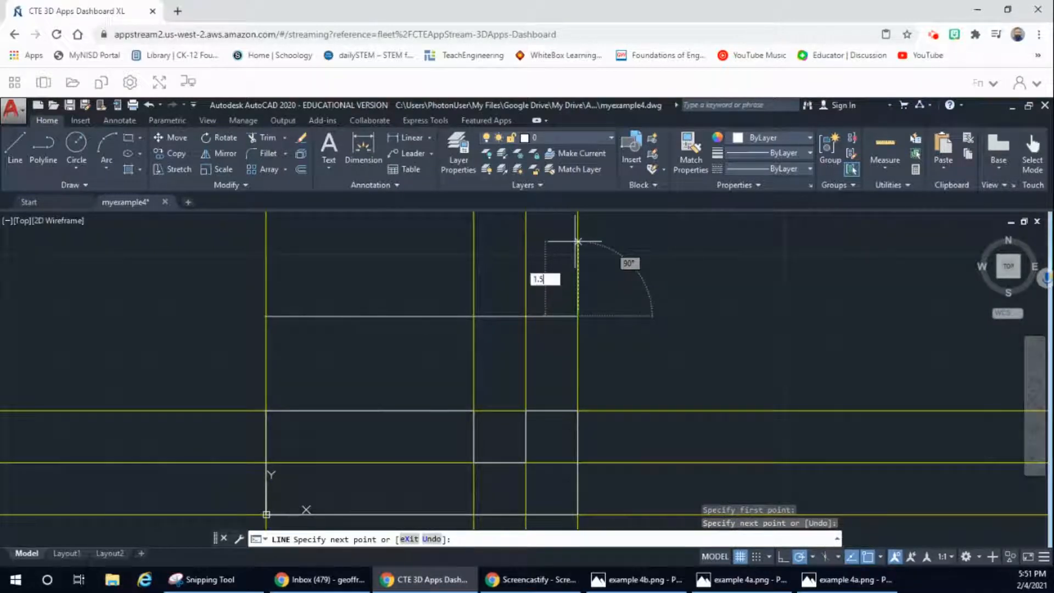
pyautogui.press('Return')
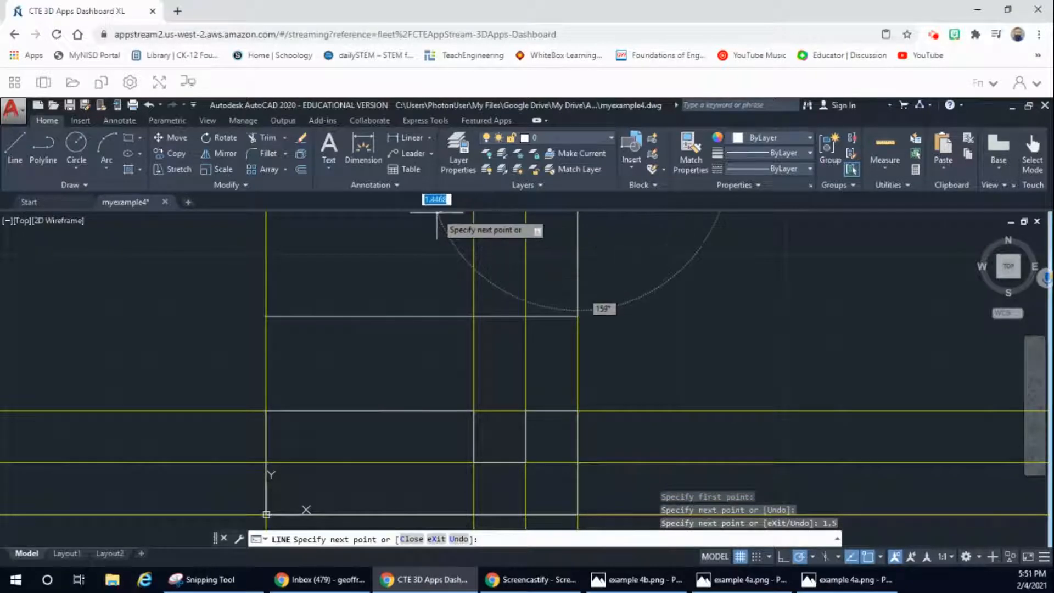
# Step: Complete the top view rectangle with a top edge from the right edge's upper endpoint to X = 0 and a left edge down to the bottom edge
pyautogui.scroll(-2, 434, 214)
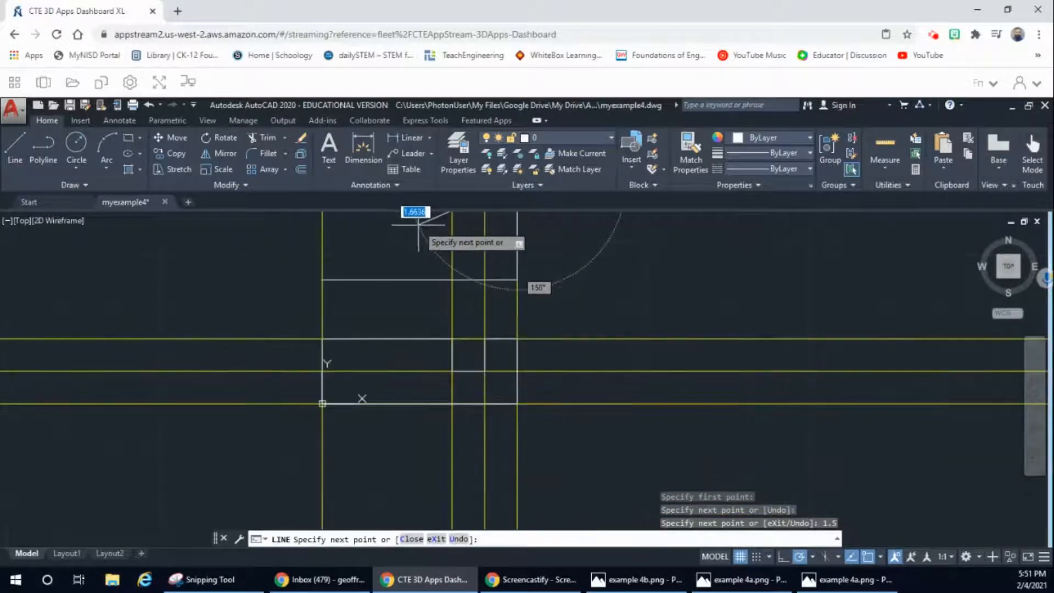
pyautogui.scroll(-2, 420, 222)
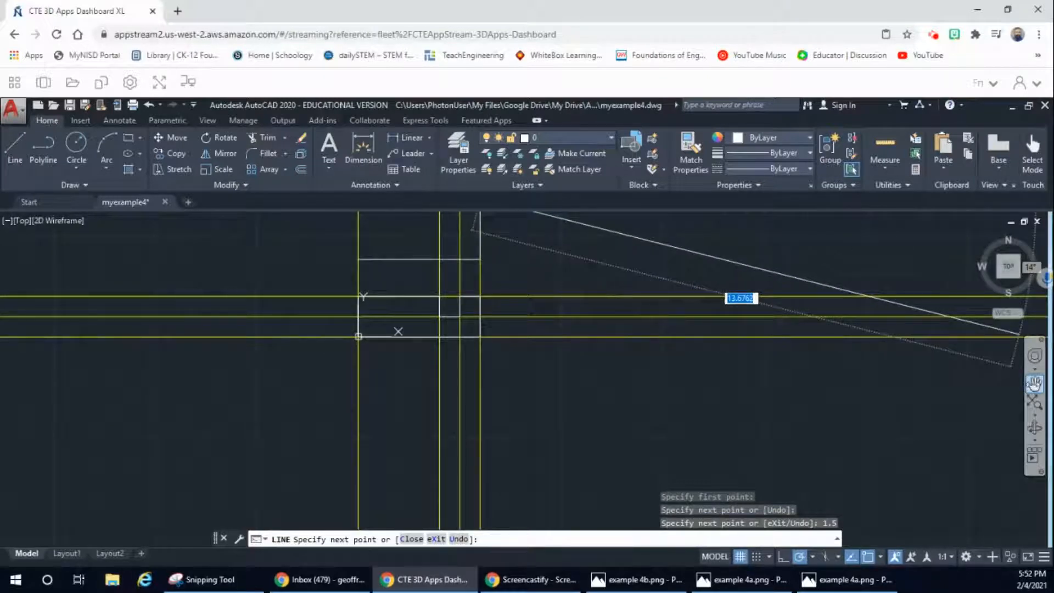
pyautogui.click(1033, 383)
pyautogui.moveTo(358, 239); pyautogui.dragTo(366, 335)
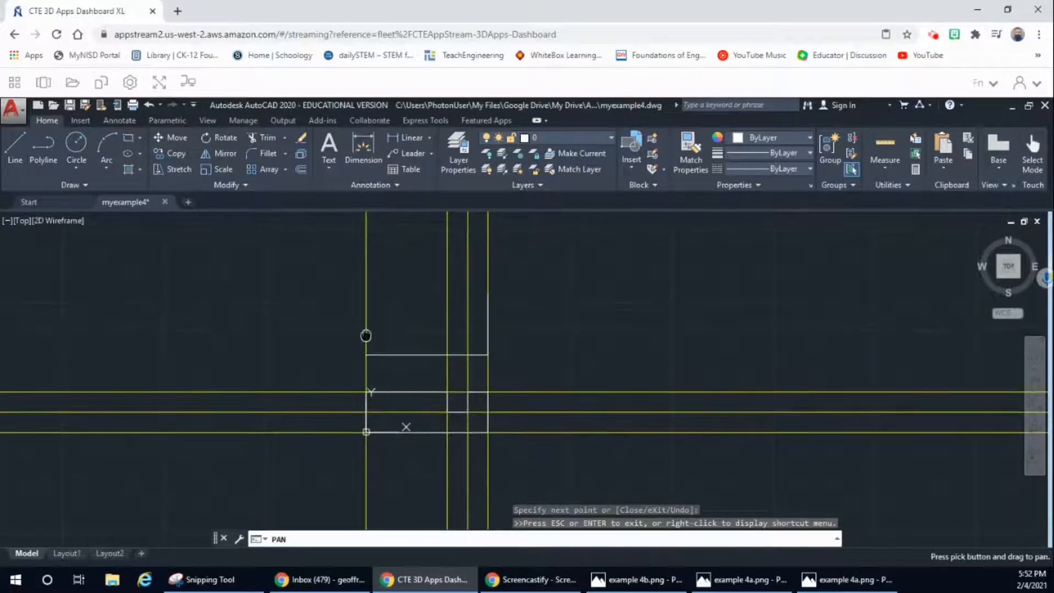
pyautogui.click(15, 149)
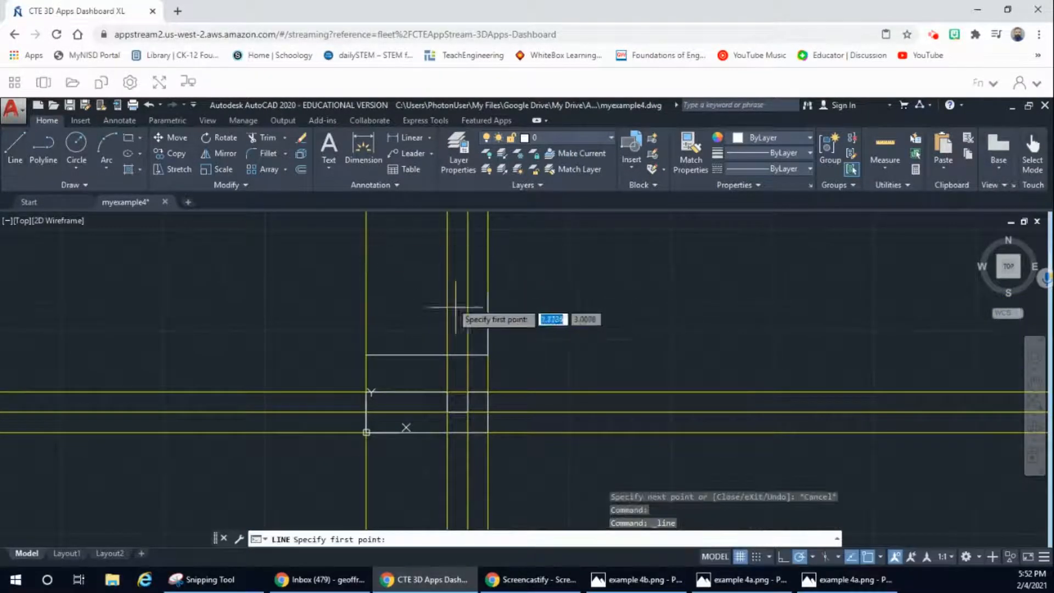
pyautogui.click(487, 293)
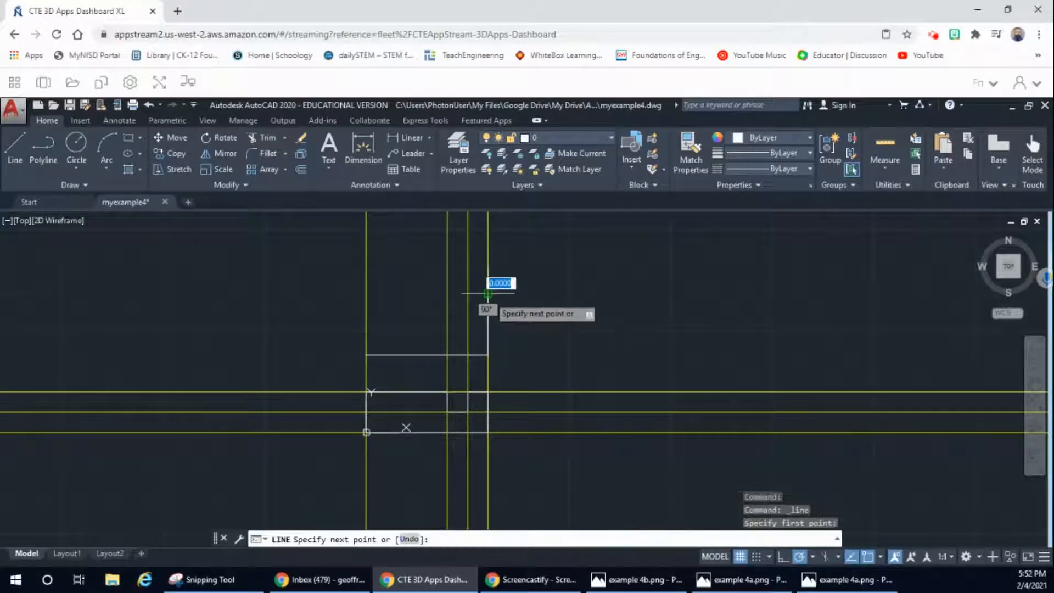
pyautogui.click(366, 293)
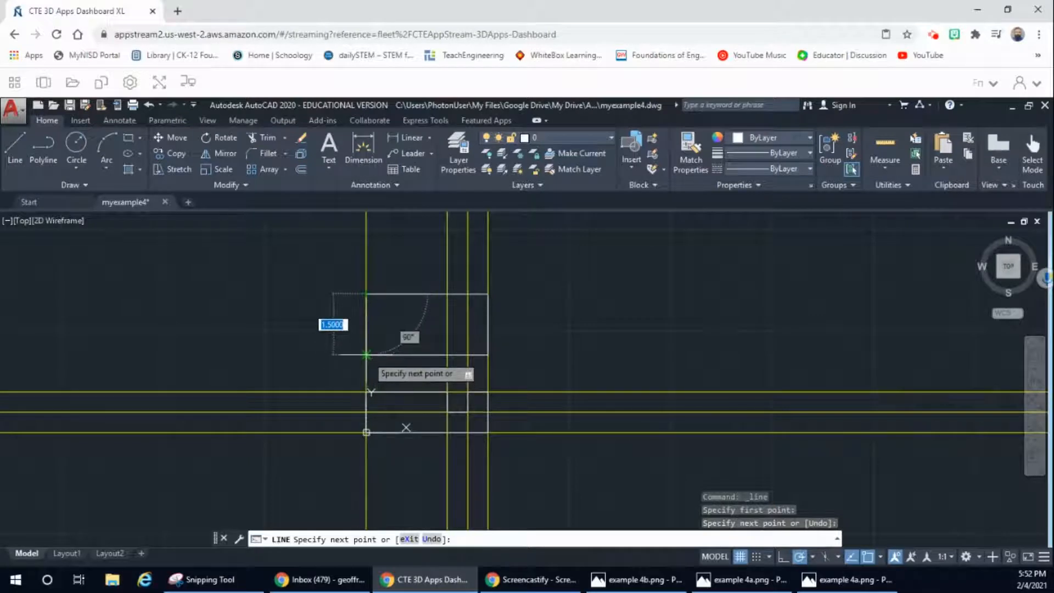
pyautogui.click(366, 354)
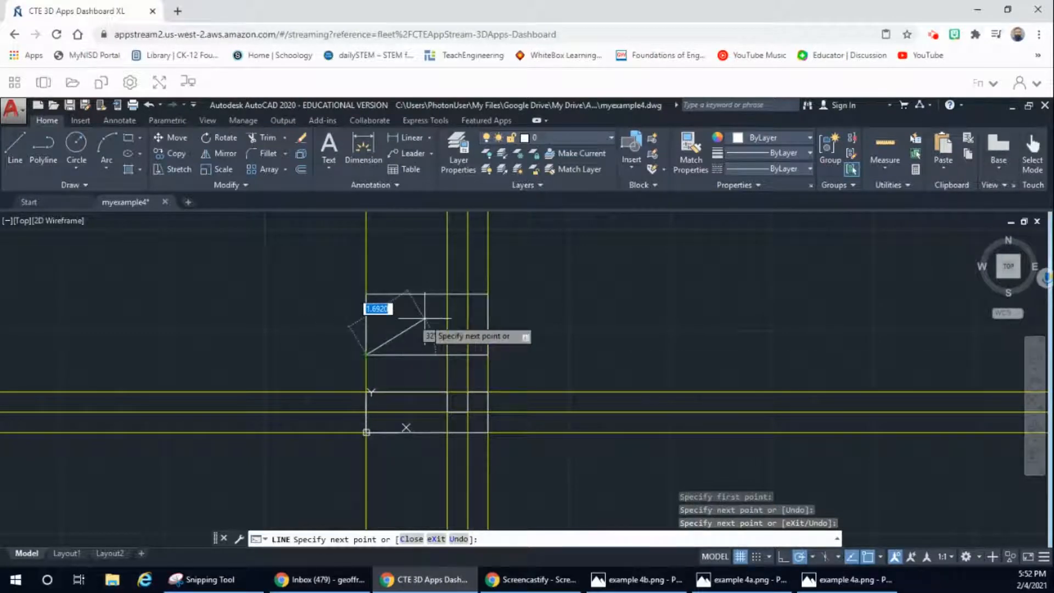
pyautogui.press('Escape')
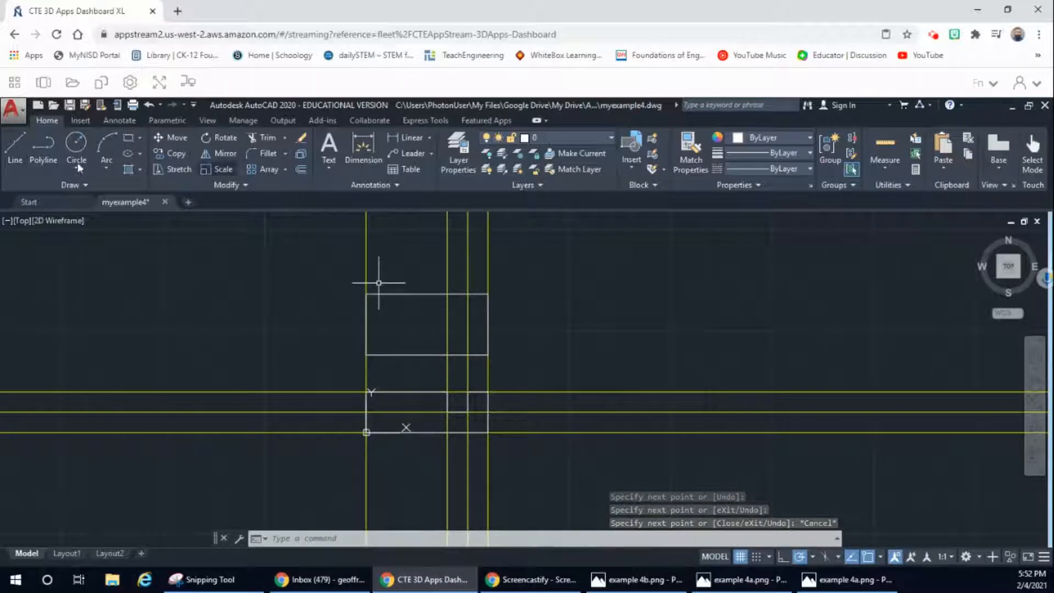
# Step: Check the reference drawing, and draw a vertical line at X = 2 from the top view's top edge to its bottom edge
pyautogui.press('space')
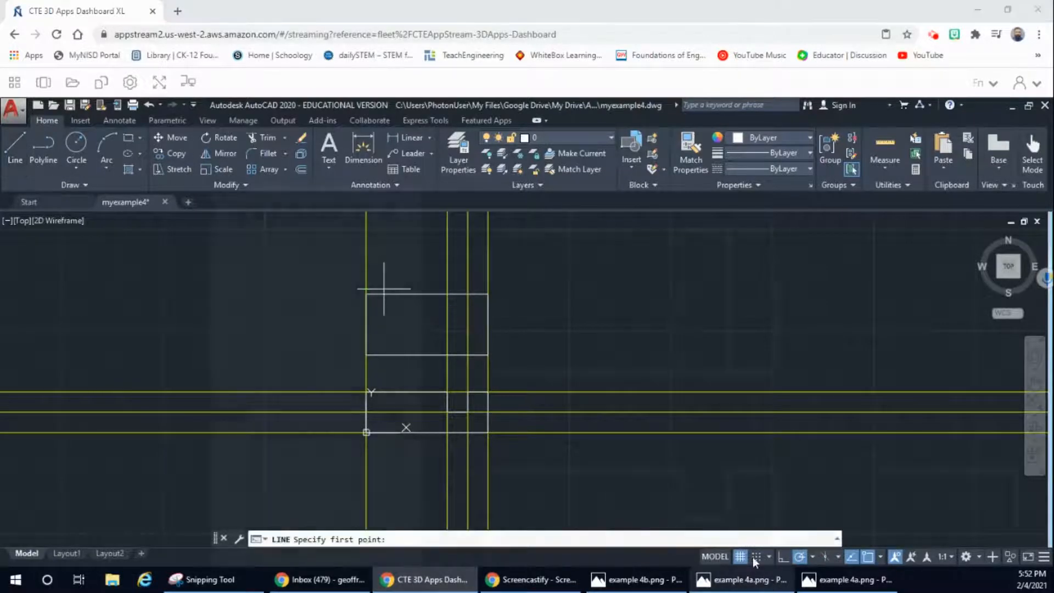
pyautogui.click(759, 580)
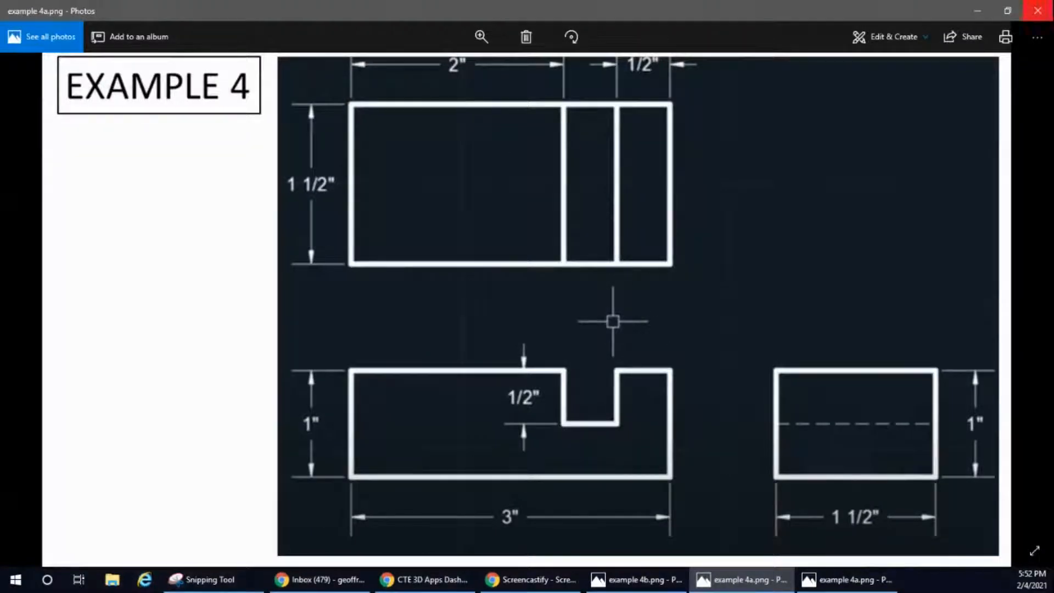
pyautogui.click(977, 10)
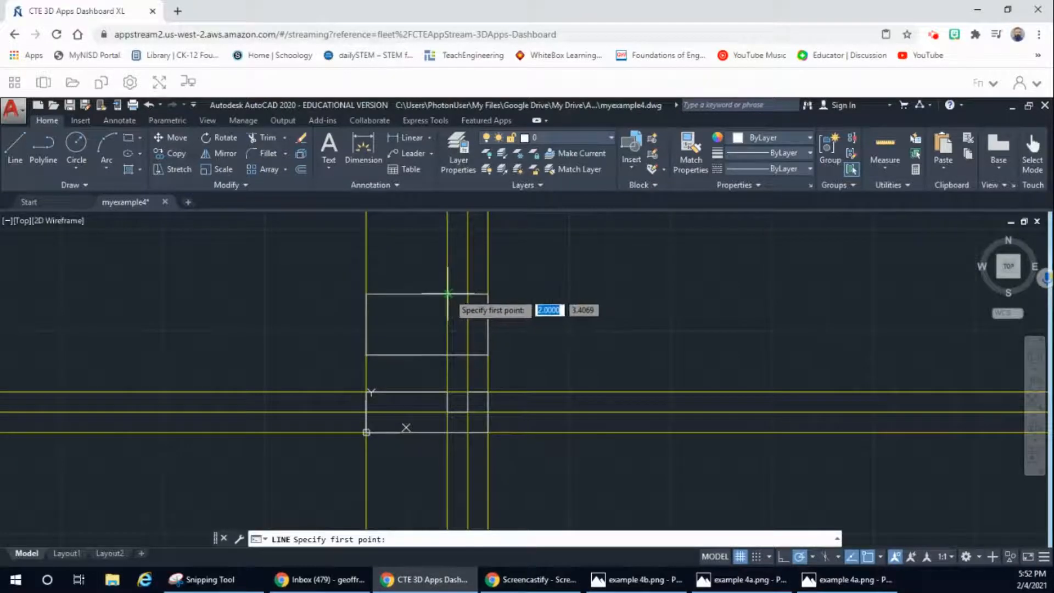
pyautogui.click(447, 292)
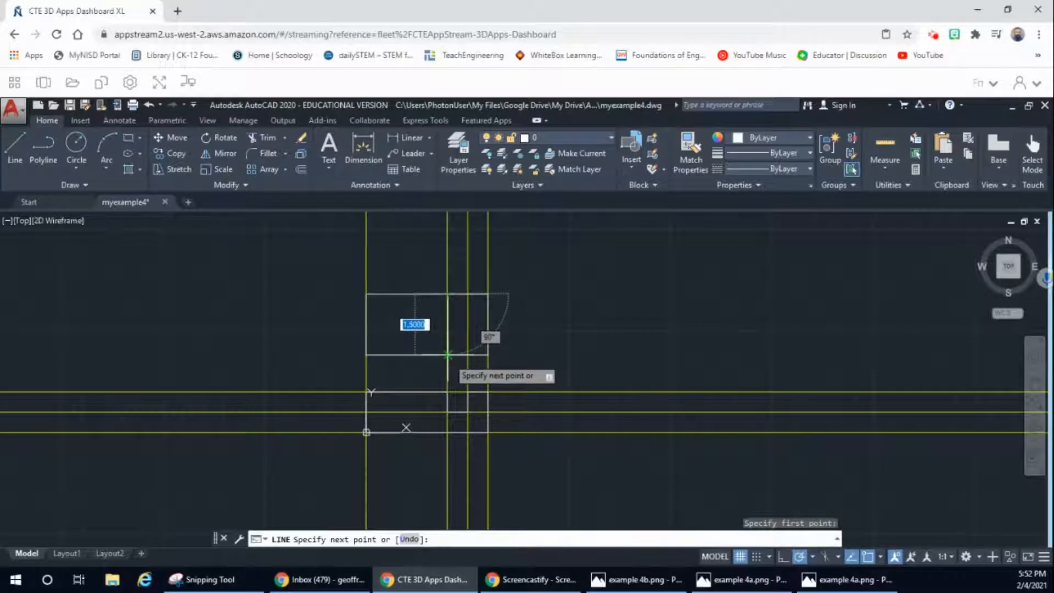
pyautogui.click(448, 354)
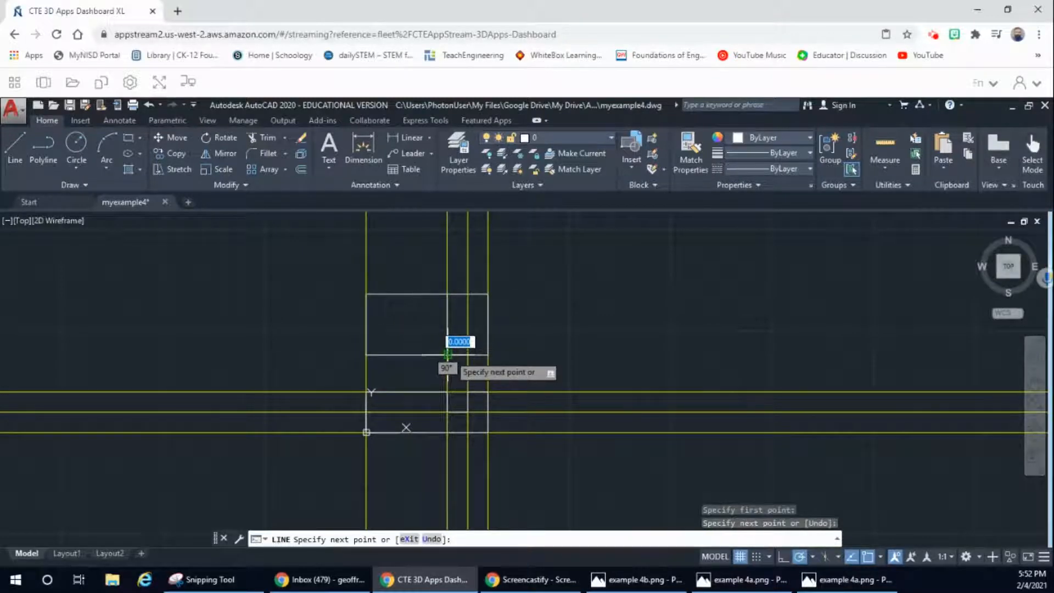
pyautogui.press('Escape')
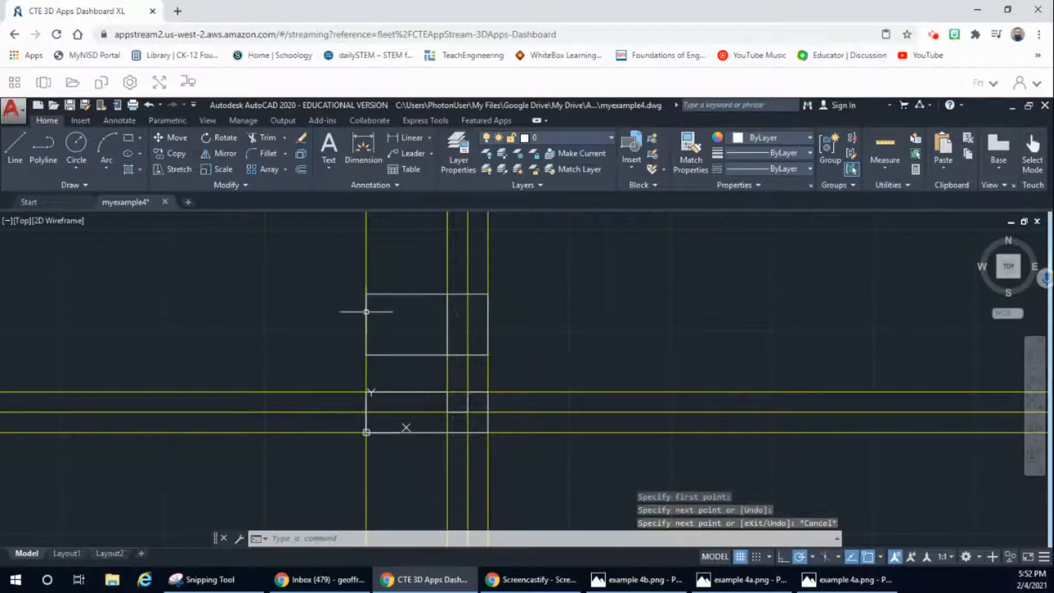
# Step: Draw a second vertical line across the top view along the X = 2.5 construction line, from its top edge to its bottom edge
pyautogui.click(16, 149)
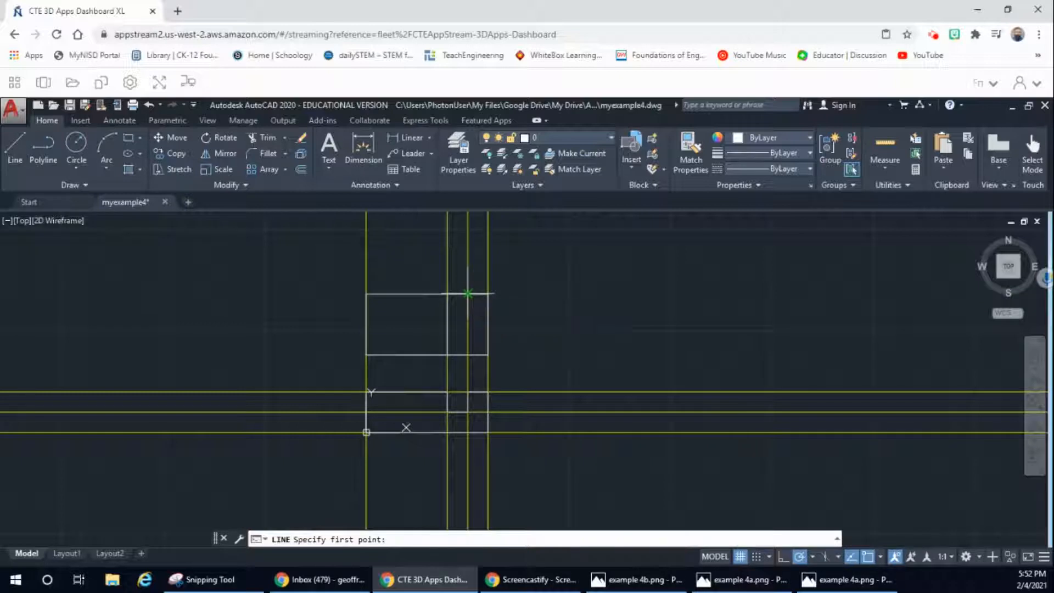
pyautogui.click(467, 294)
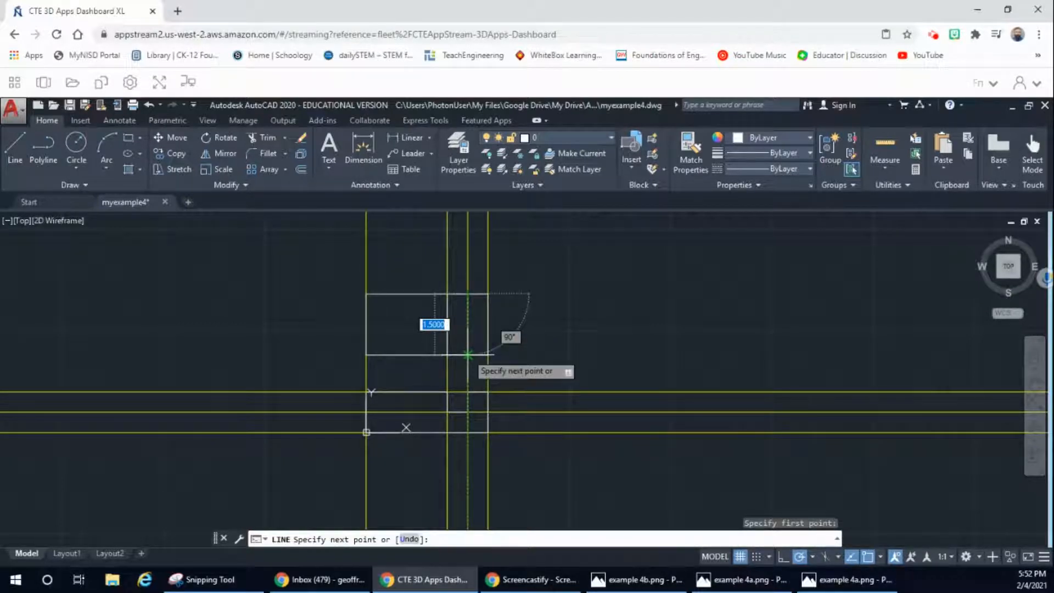
pyautogui.click(468, 355)
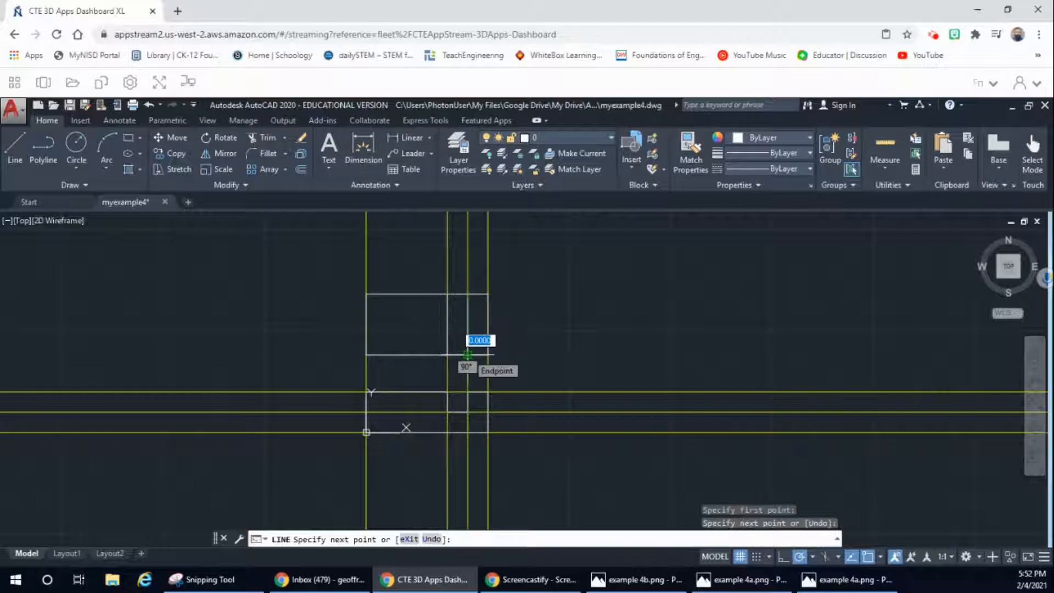
pyautogui.press('Escape')
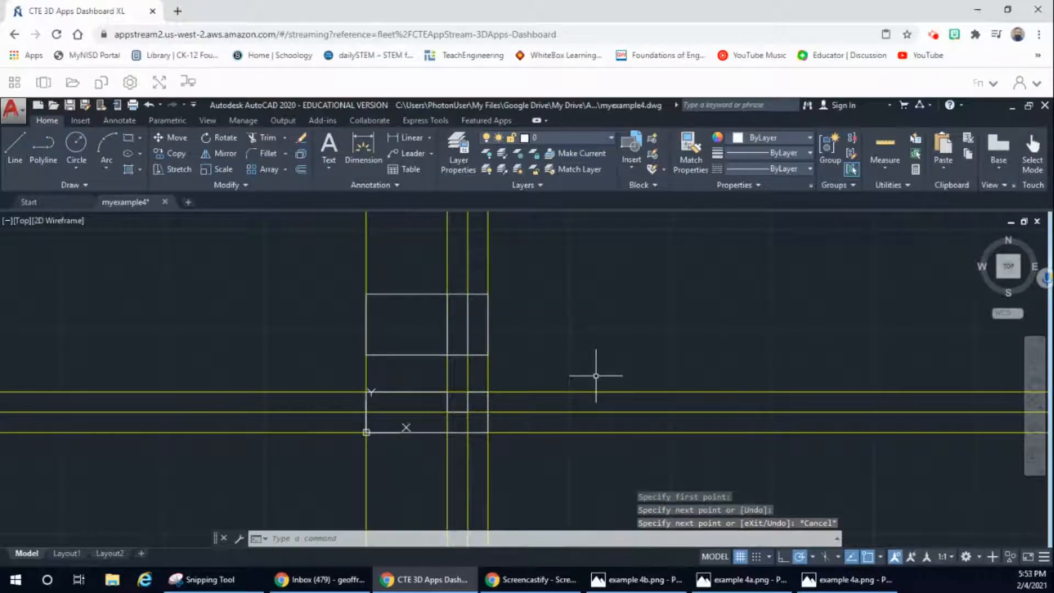
# Step: Check the reference drawing, and draw the side view's left edge at about X = 4.4 from Y = 1 to Y = 0 and a 1.5 bottom edge rightward
pyautogui.click(740, 579)
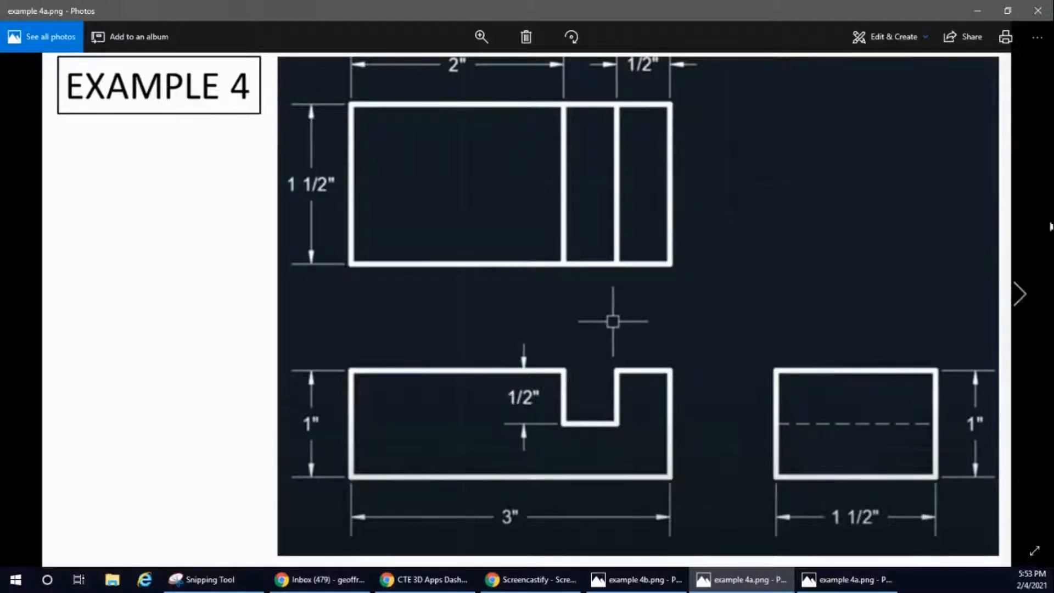
pyautogui.click(977, 10)
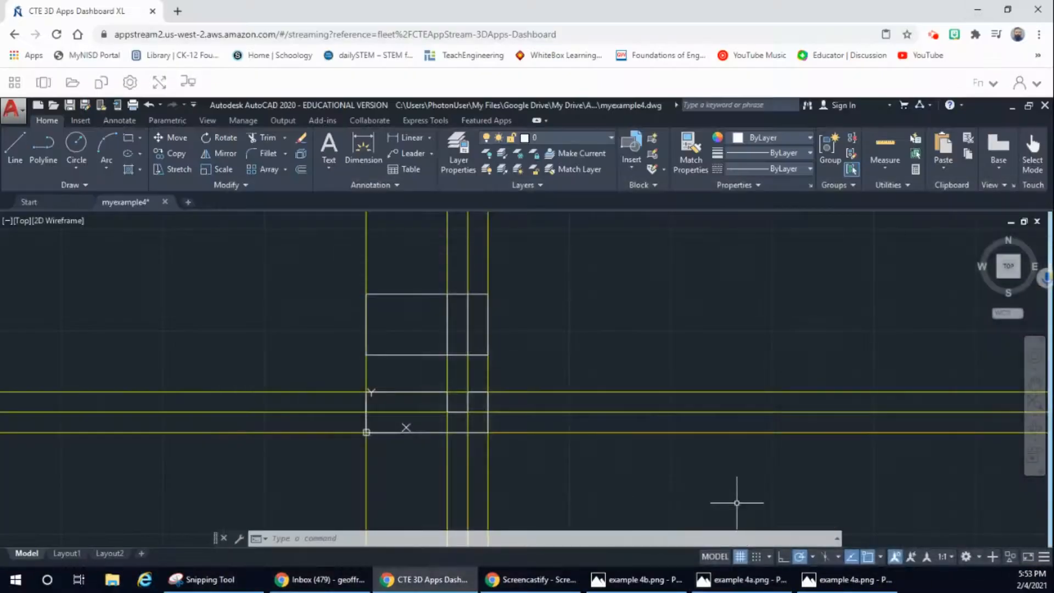
pyautogui.click(15, 146)
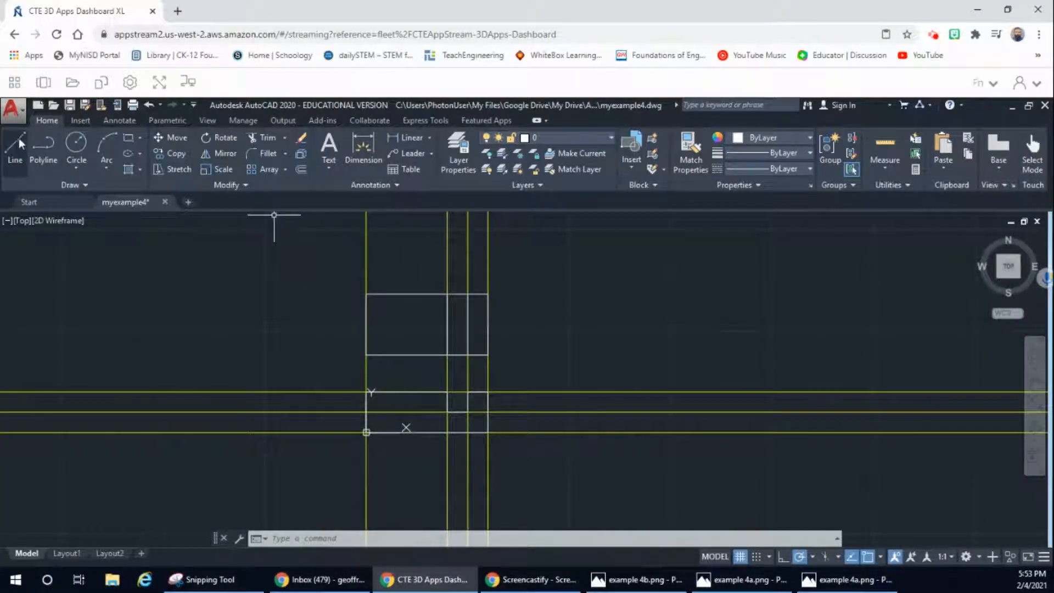
pyautogui.click(543, 391)
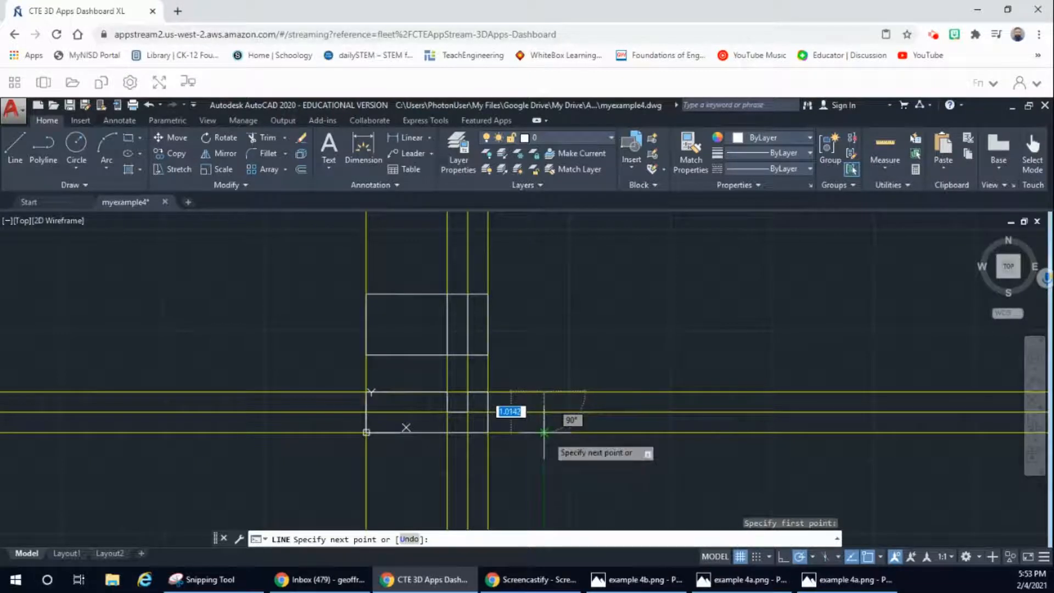
pyautogui.click(544, 432)
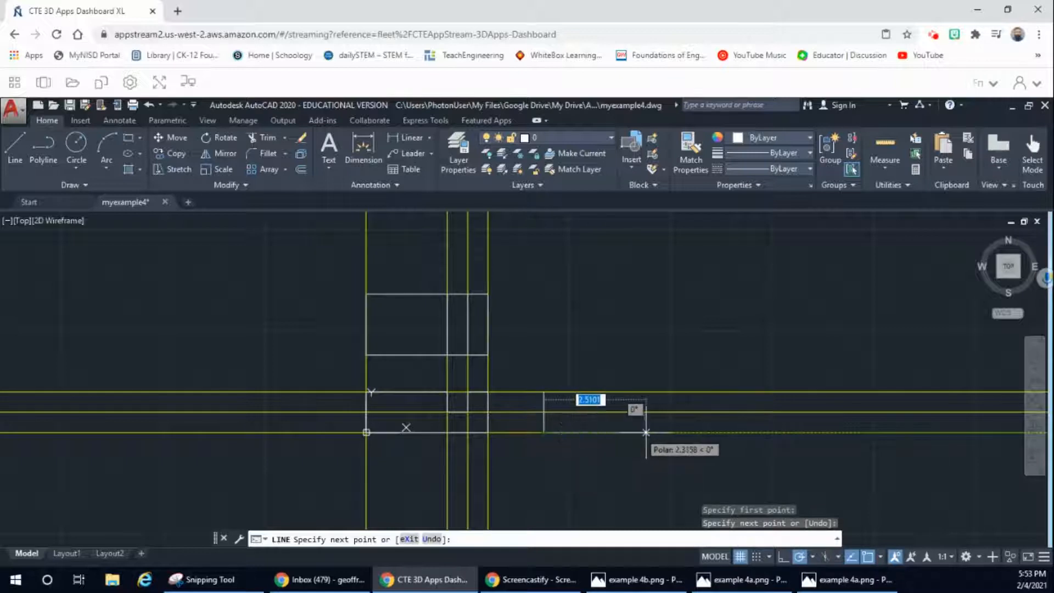
pyautogui.write('1')
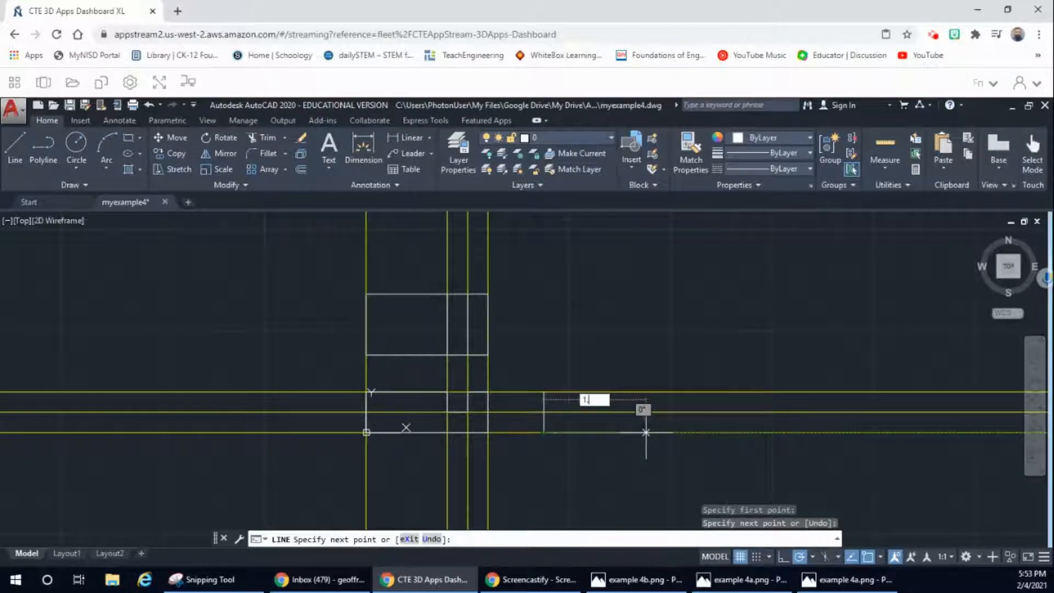
pyautogui.write('.5')
pyautogui.press('Return')
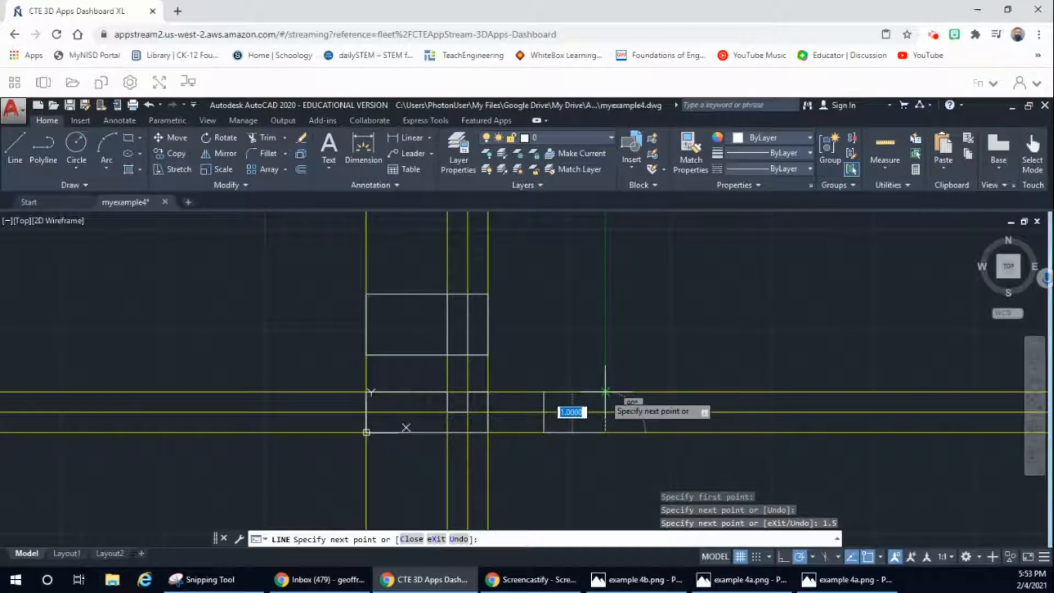
# Step: Complete the side view rectangle with a right edge up to Y = 1 and a top edge back to the left edge
pyautogui.click(605, 391)
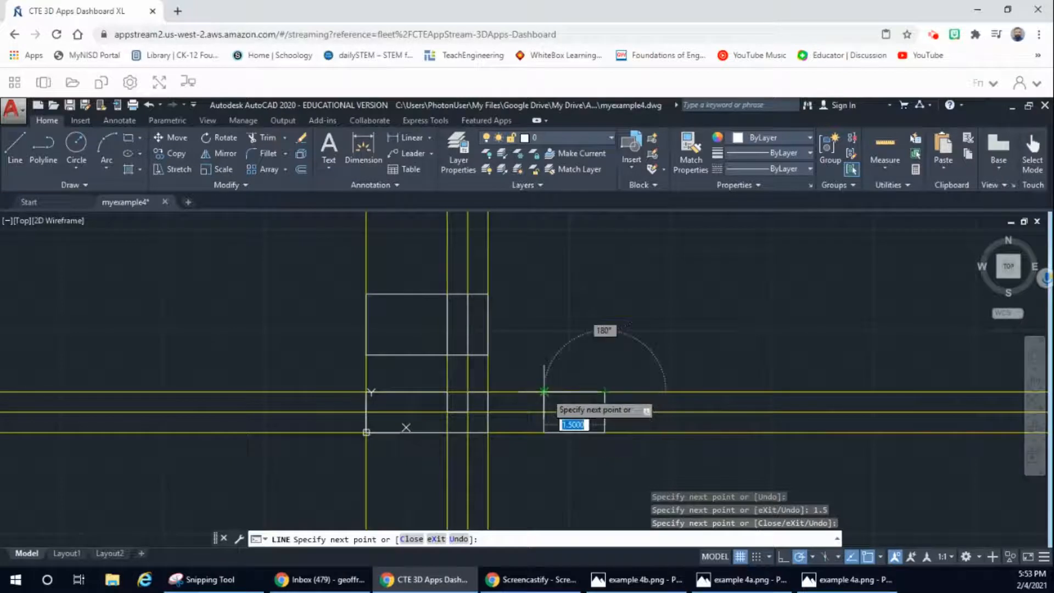
pyautogui.click(543, 391)
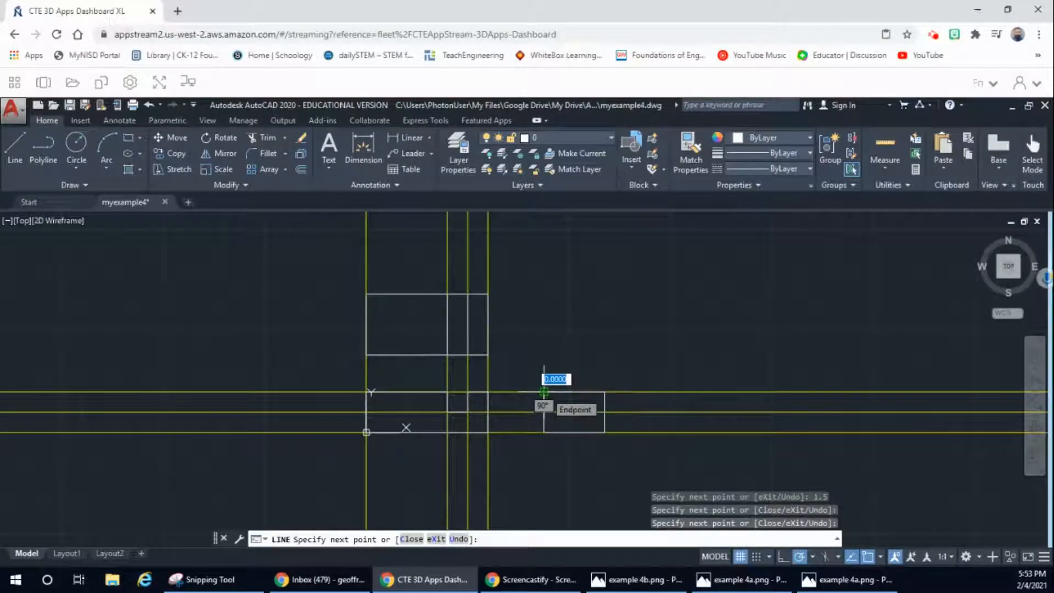
pyautogui.click(543, 391)
pyautogui.press('Escape')
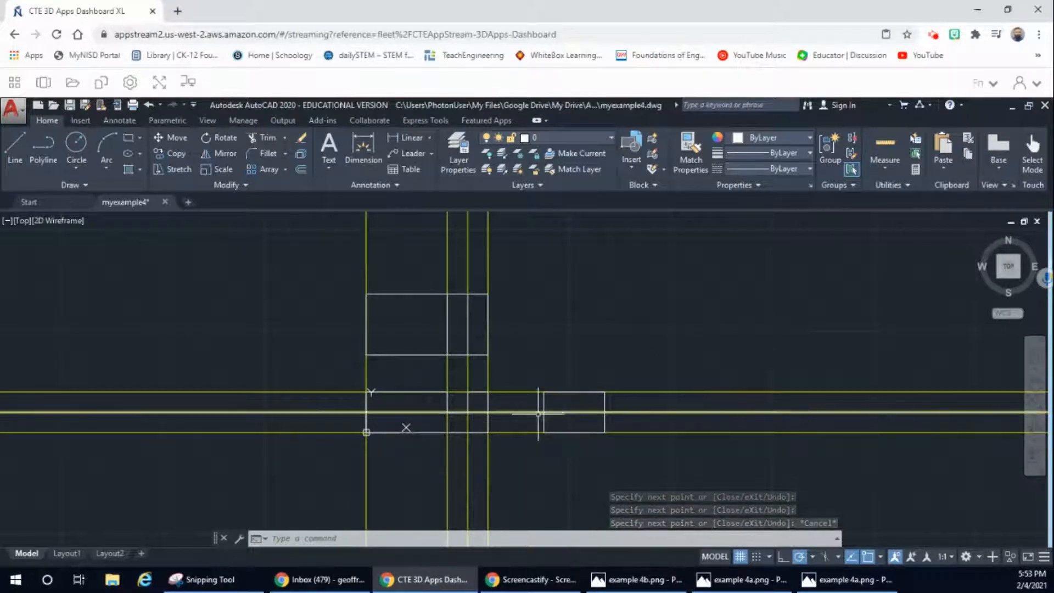
# Step: Check the reference drawing, and draw the notch-depth line across the side view along the middle construction line, from left edge to right edge
pyautogui.click(734, 583)
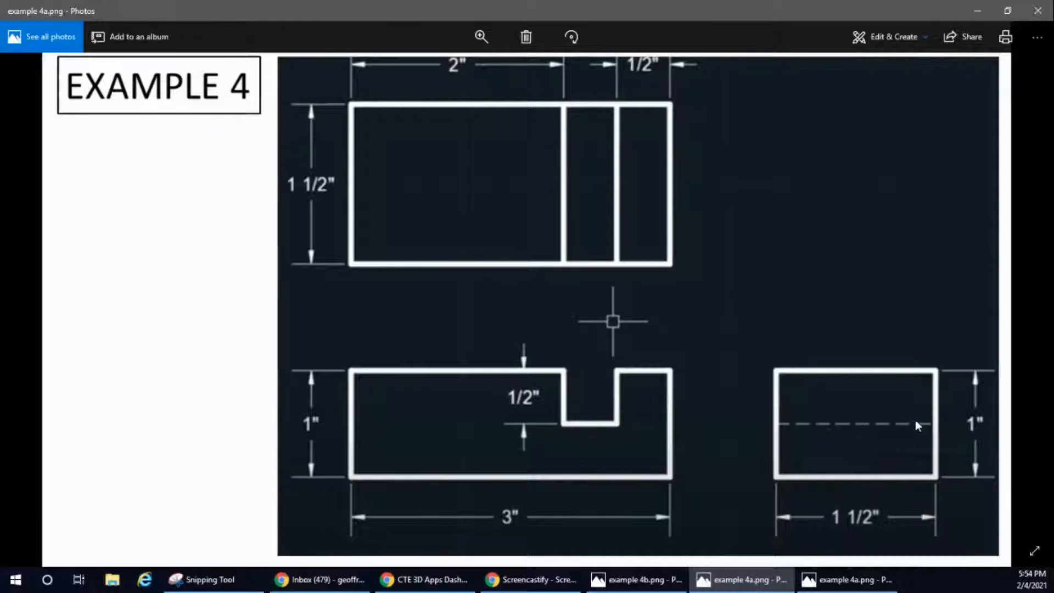
pyautogui.click(977, 12)
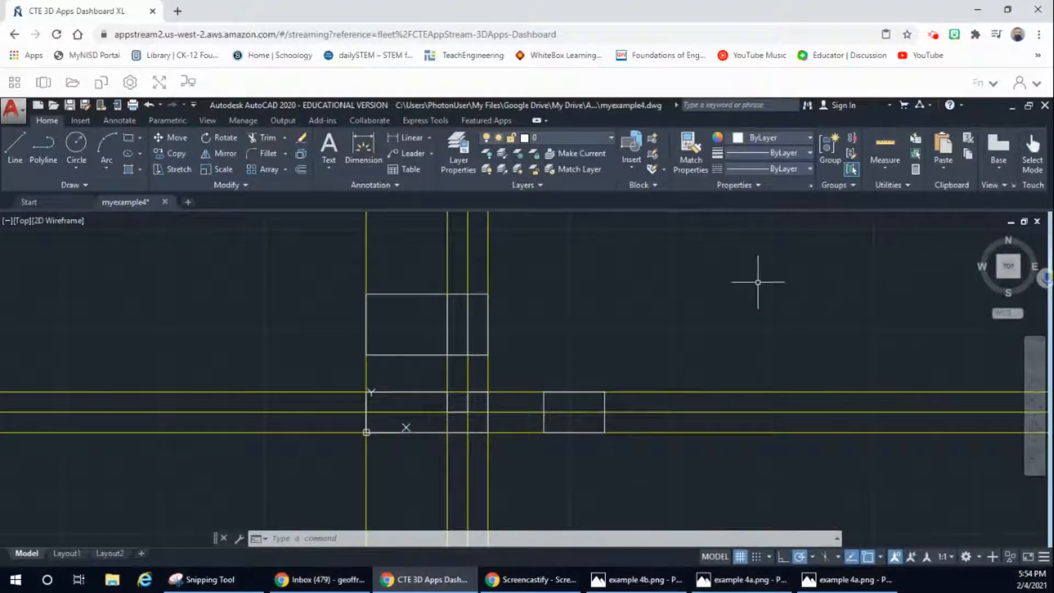
pyautogui.click(20, 143)
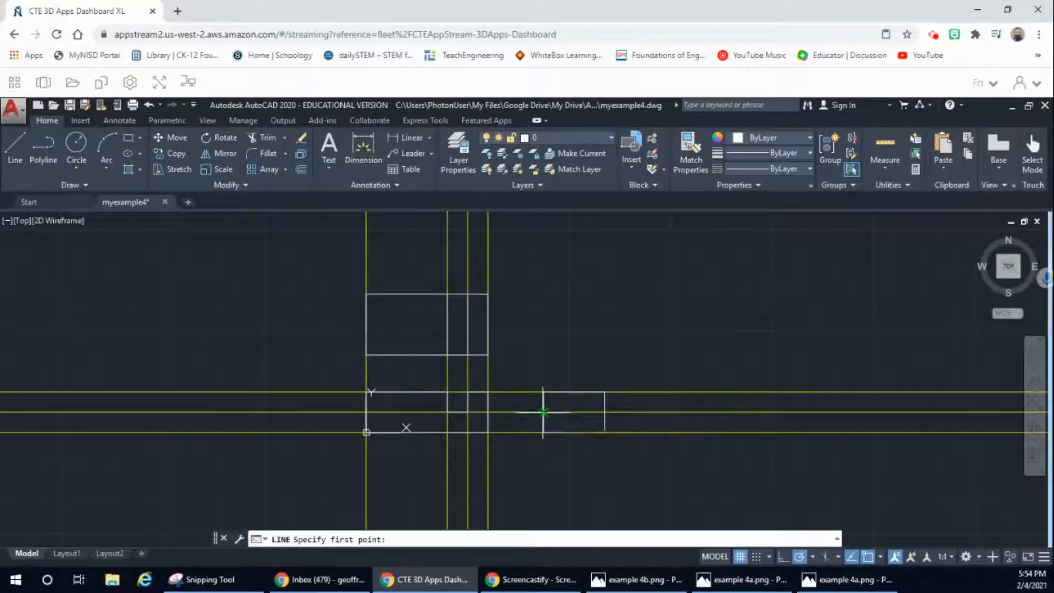
pyautogui.click(543, 411)
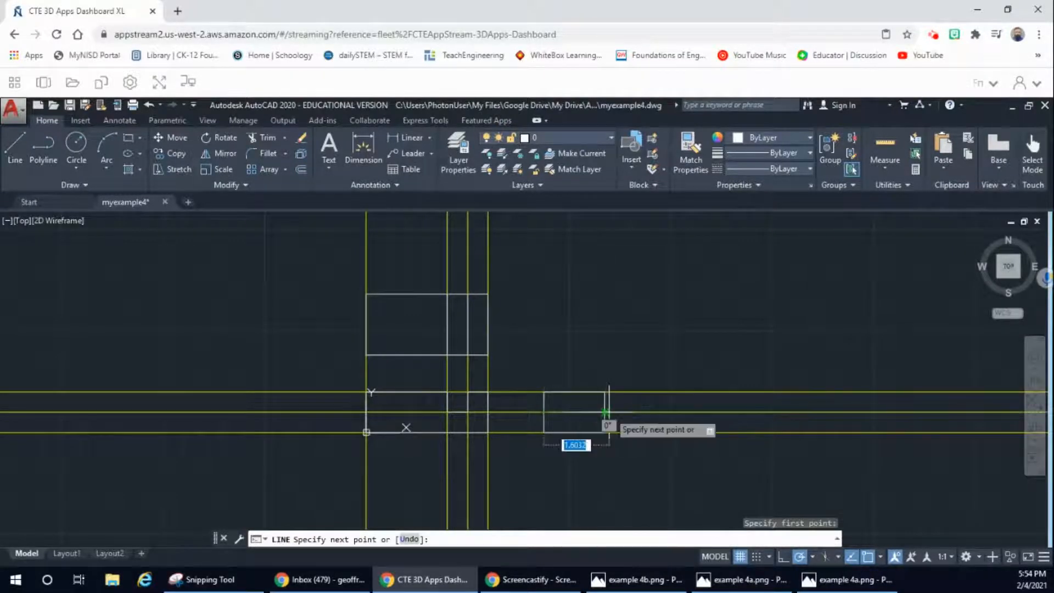
pyautogui.click(605, 412)
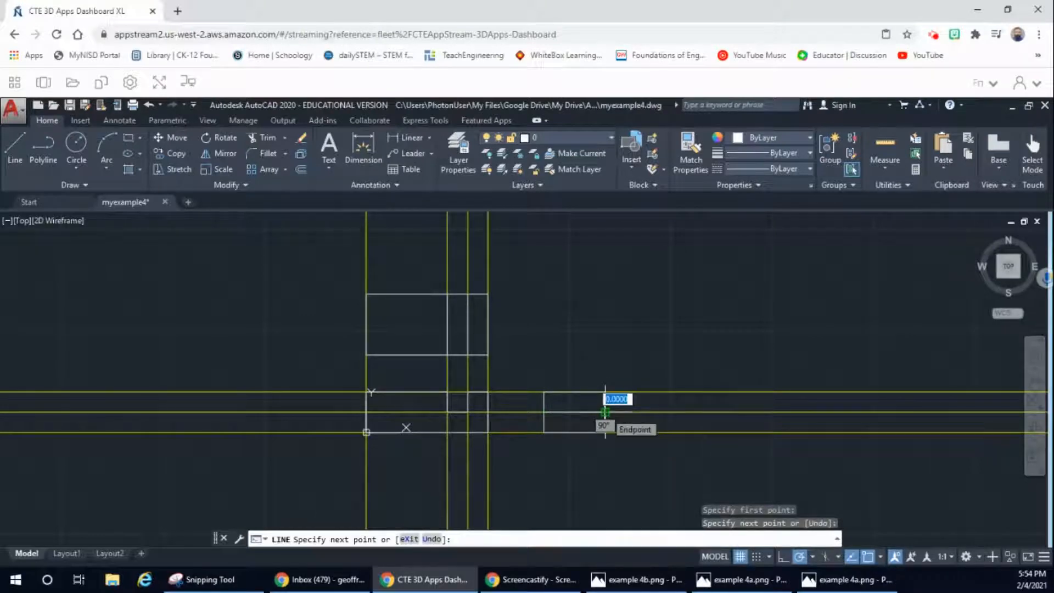
pyautogui.press('Escape')
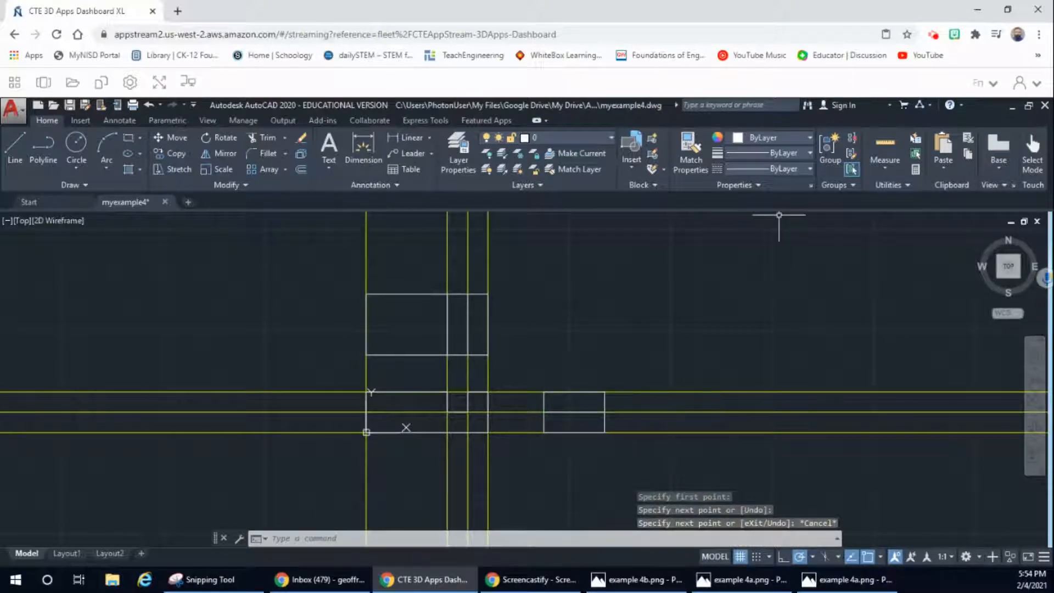
# Step: Load the HIDDENX2 linetype from acad.lin into the drawing and close the Linetype Manager
pyautogui.click(798, 168)
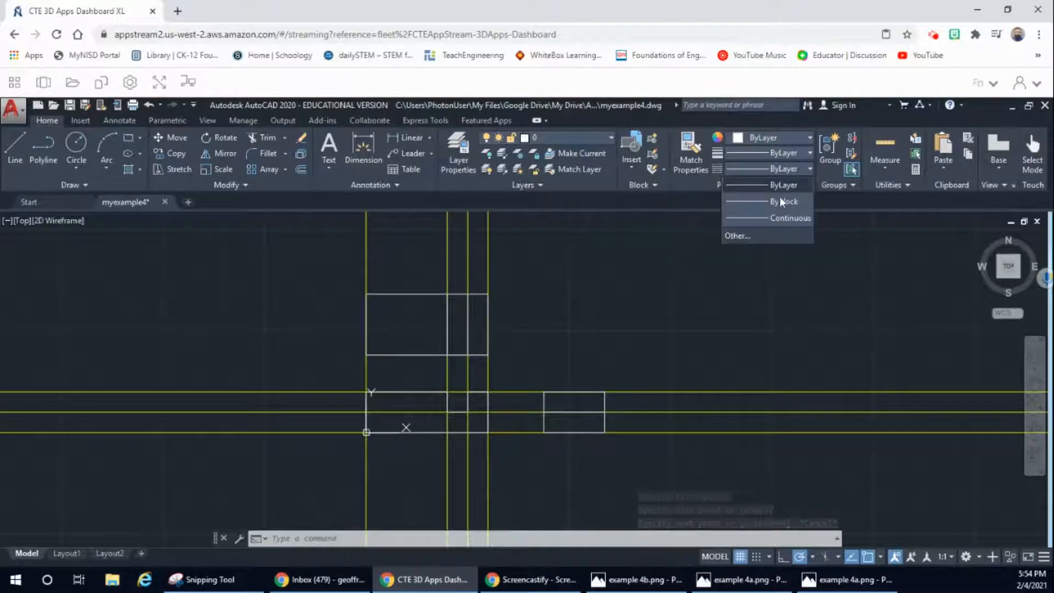
pyautogui.click(738, 236)
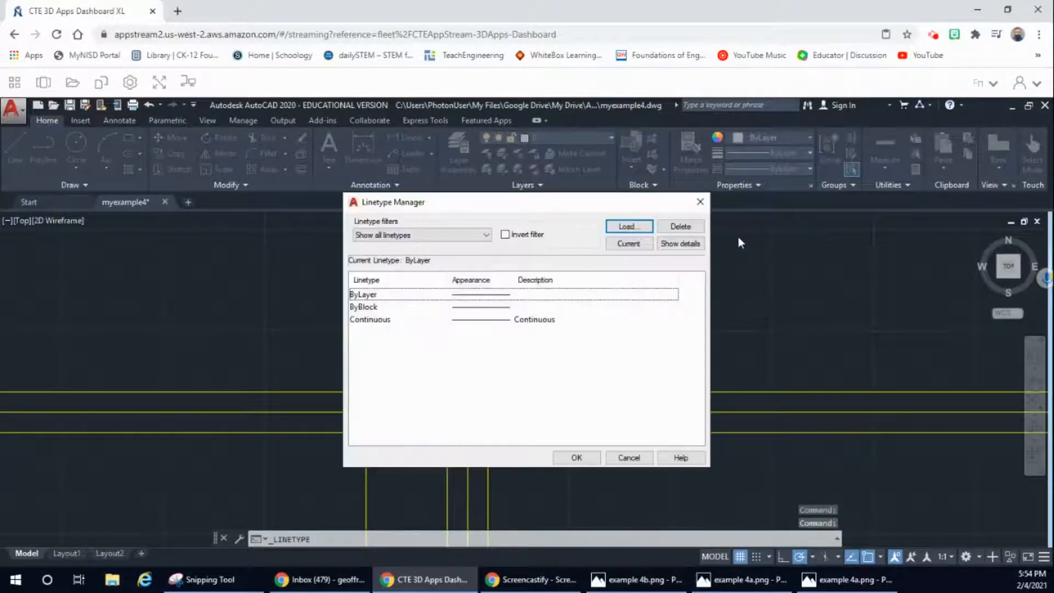
pyautogui.click(638, 229)
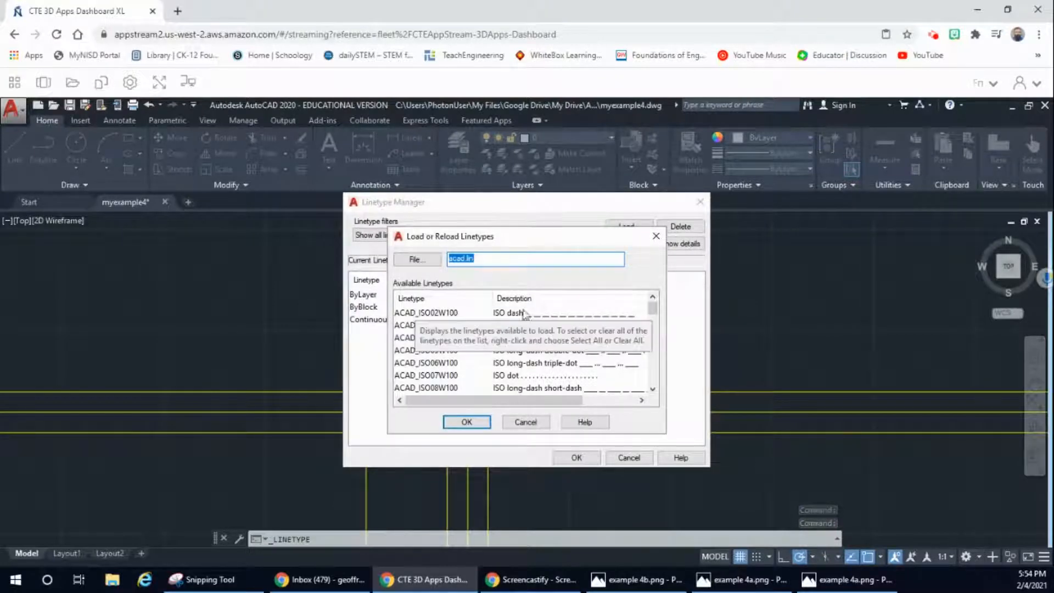
pyautogui.scroll(-3, 653, 358)
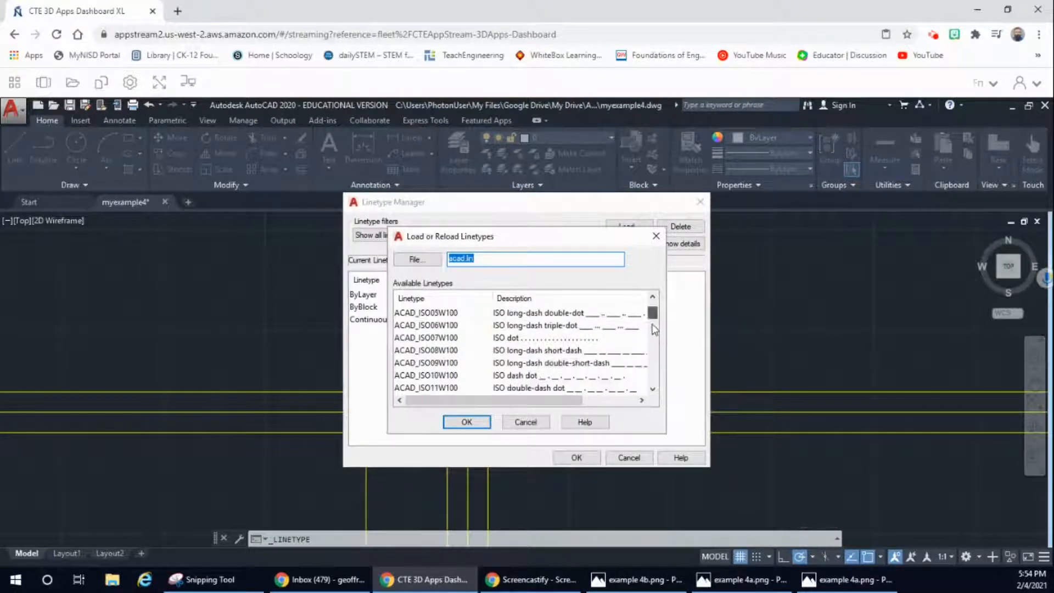
pyautogui.moveTo(653, 339); pyautogui.dragTo(654, 375)
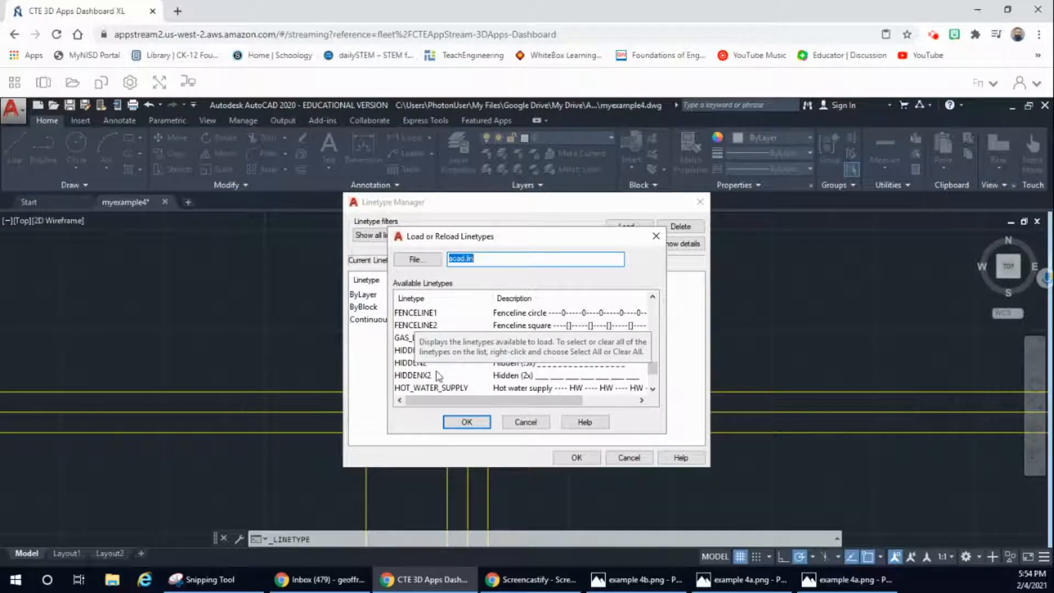
pyautogui.click(534, 378)
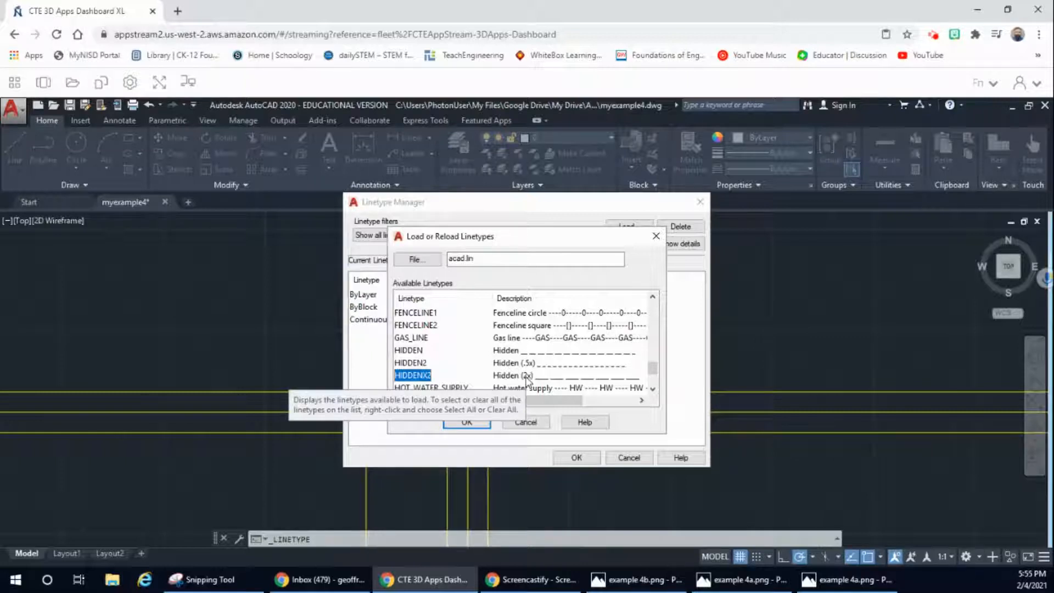
pyautogui.click(467, 422)
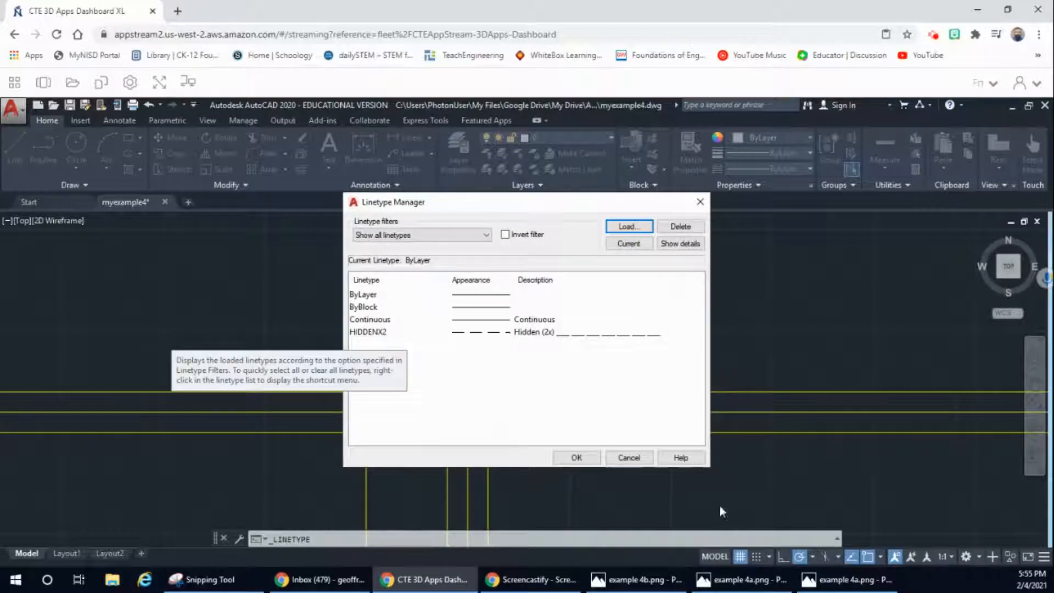
pyautogui.click(529, 332)
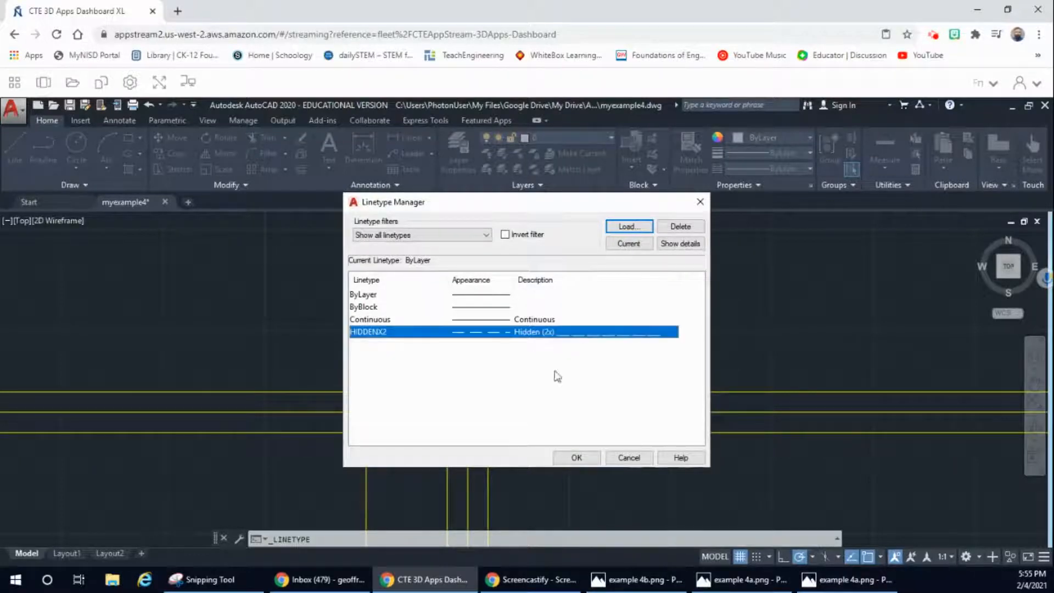
pyautogui.click(586, 457)
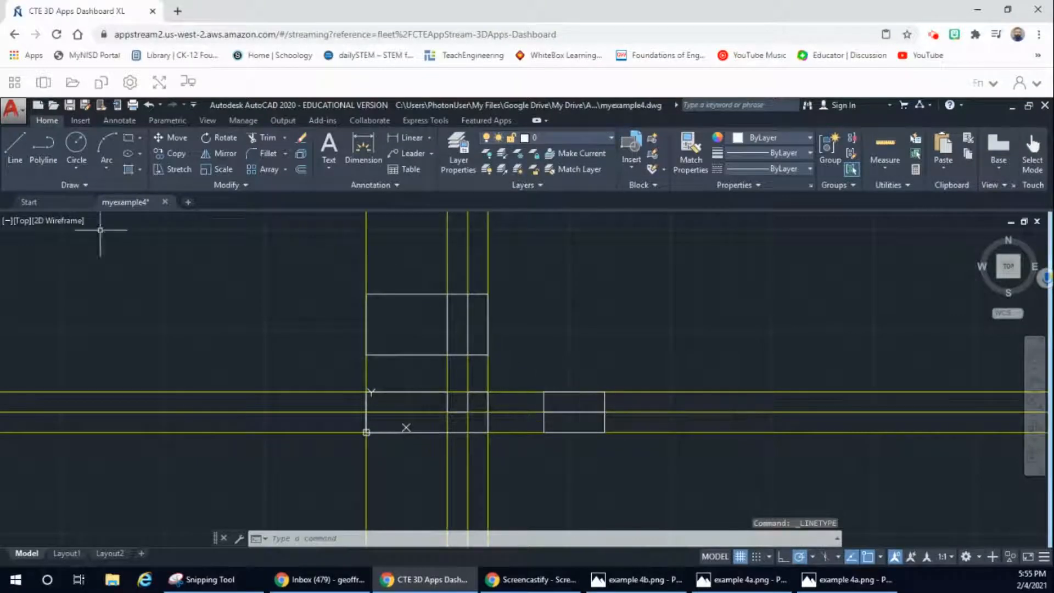
# Step: Change the notch-depth line across the middle of the side view to the HIDDENX2 linetype and deselect it
pyautogui.press('Escape')
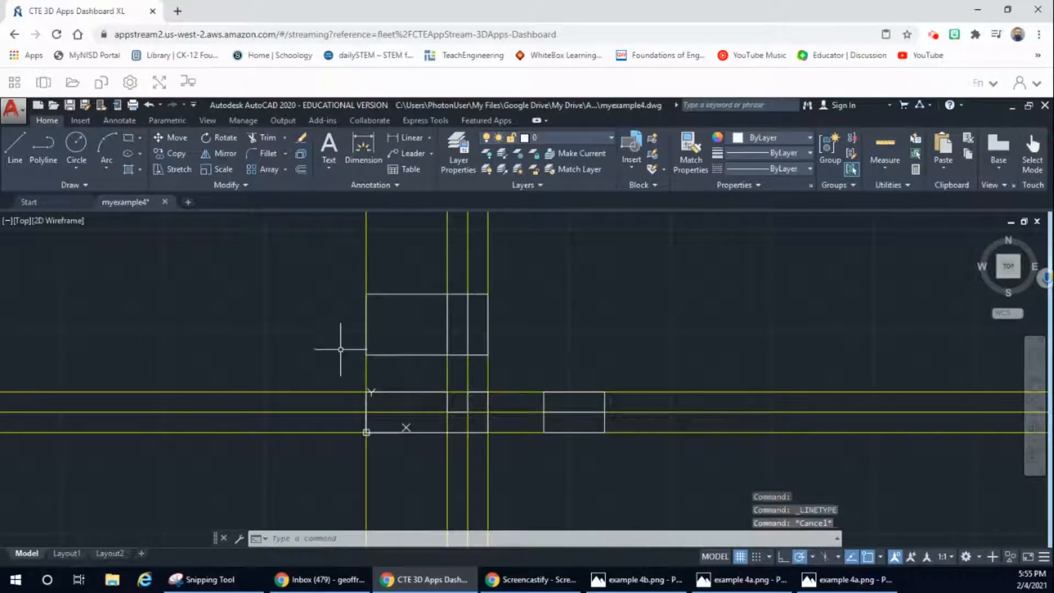
pyautogui.click(576, 411)
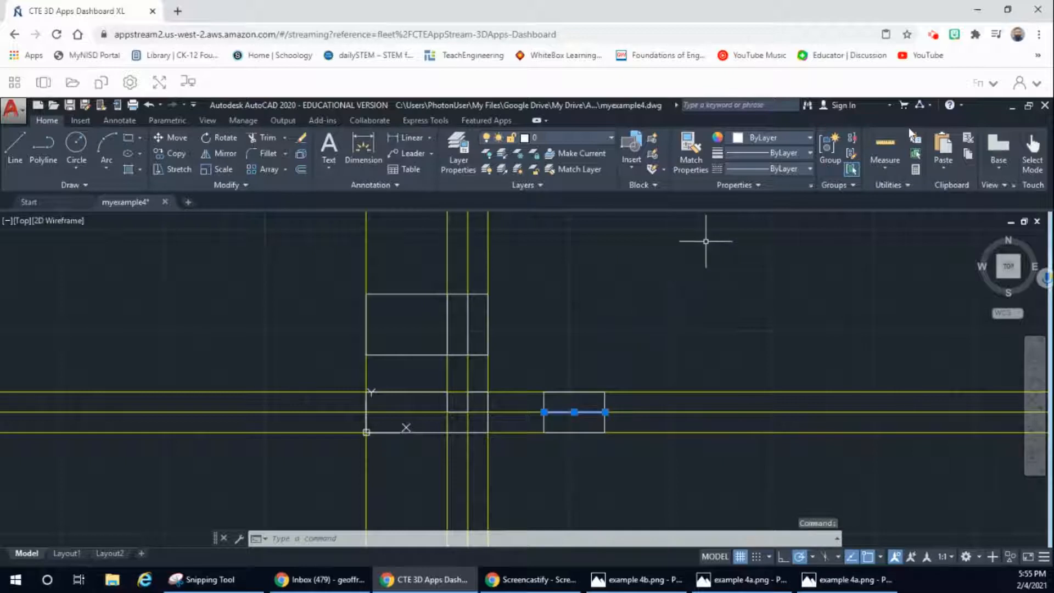
pyautogui.click(808, 168)
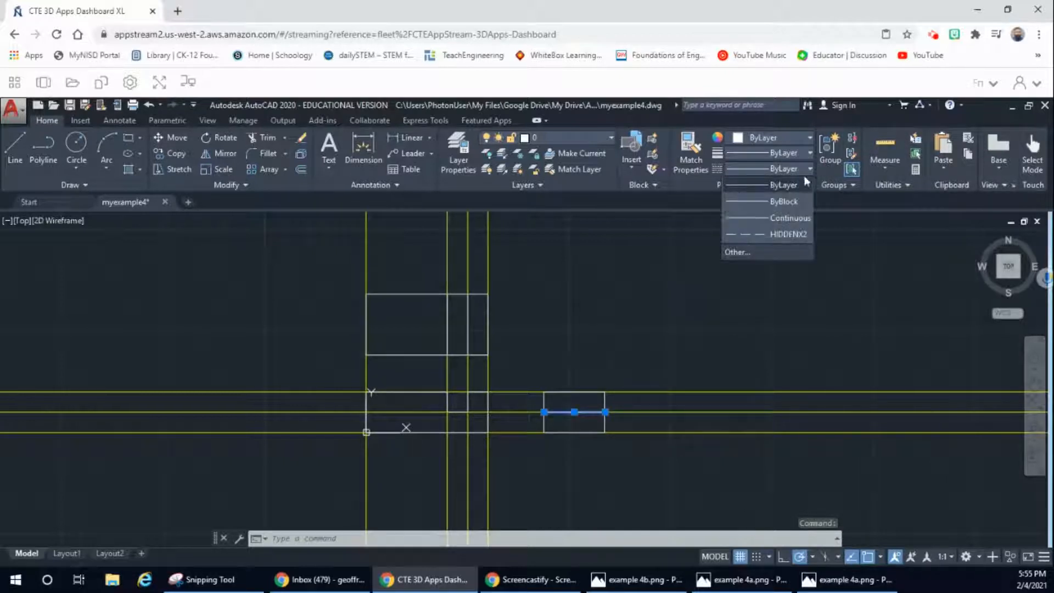
pyautogui.click(782, 233)
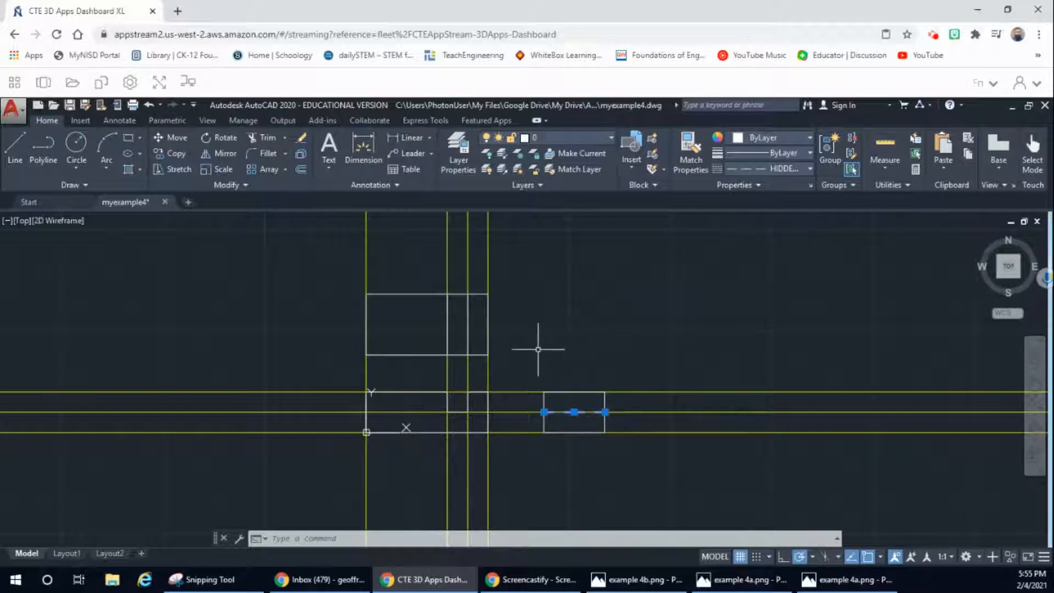
pyautogui.press('Escape')
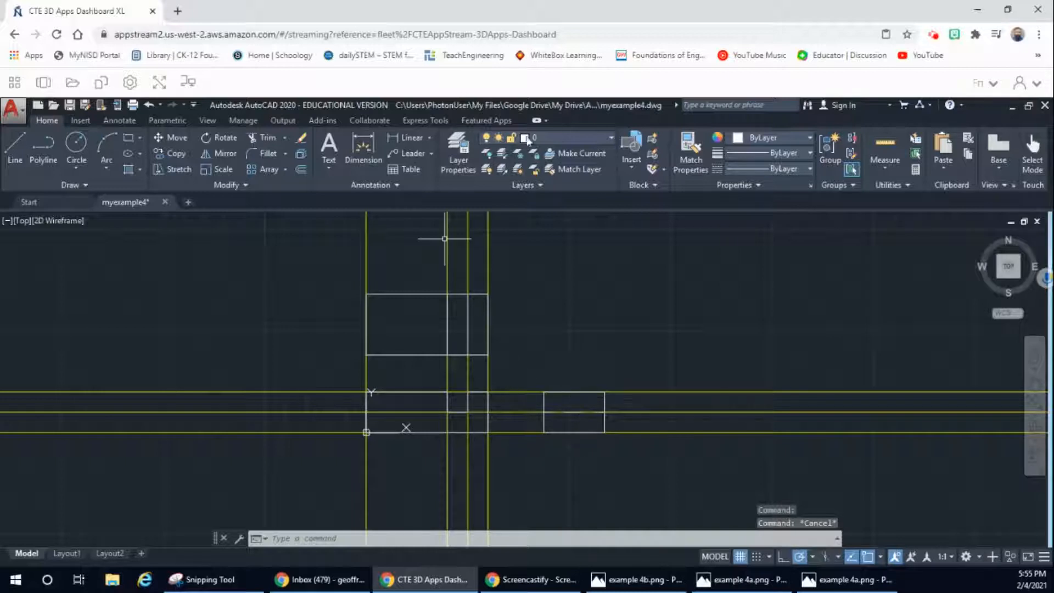
# Step: Turn off the const1 construction layer, and disable showing the UCS icon at the origin
pyautogui.click(608, 137)
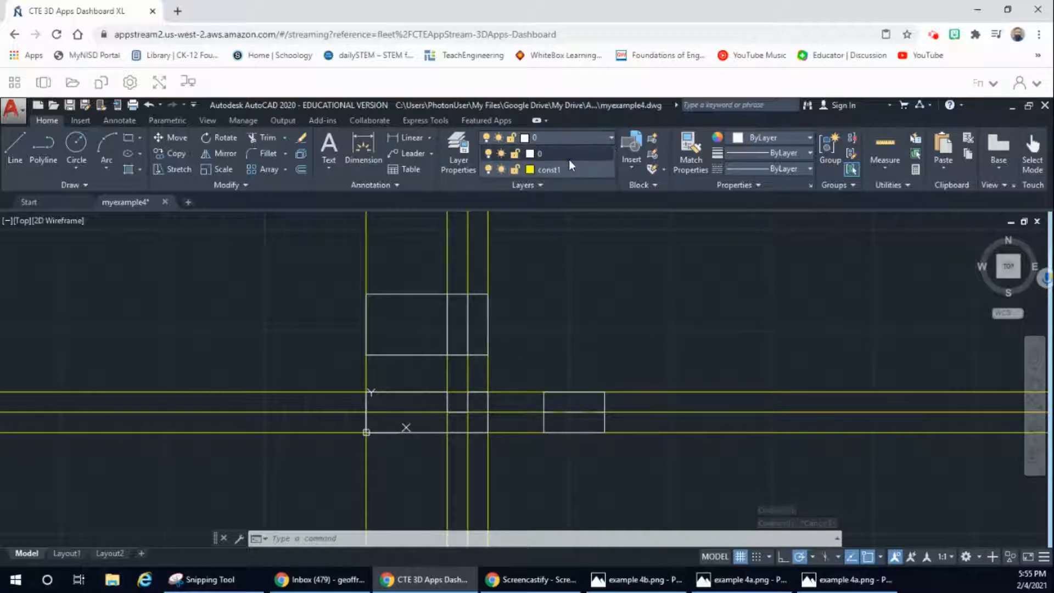
pyautogui.click(488, 169)
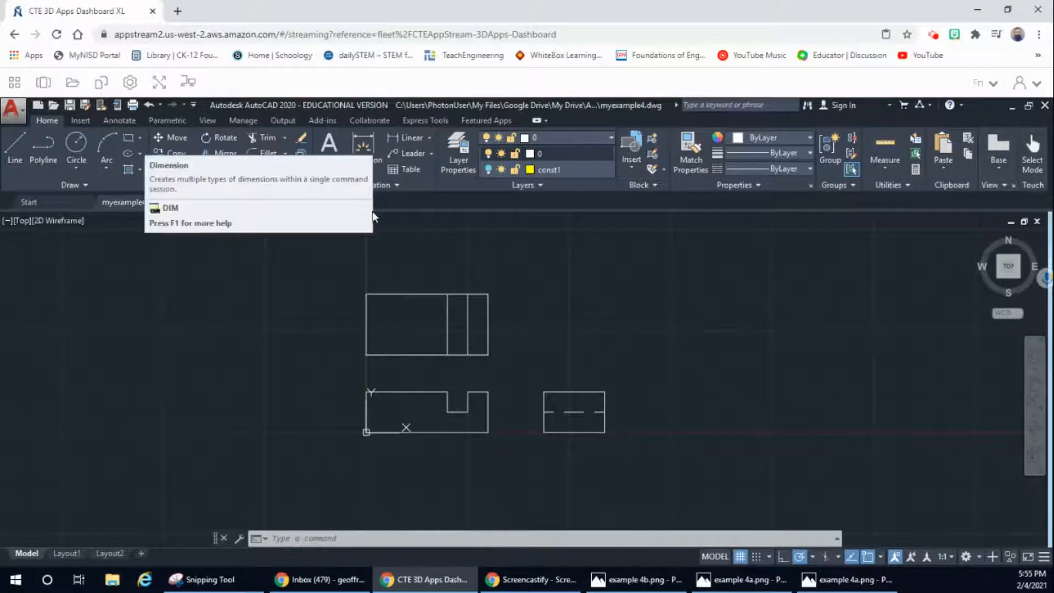
pyautogui.click(367, 431)
pyautogui.rightClick(366, 431)
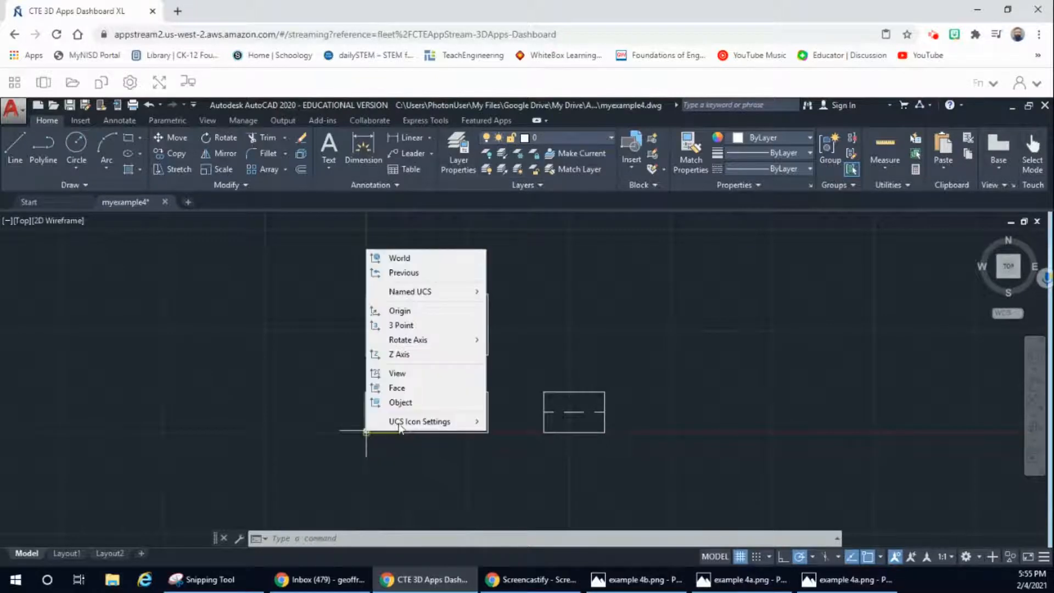
pyautogui.moveTo(422, 421)
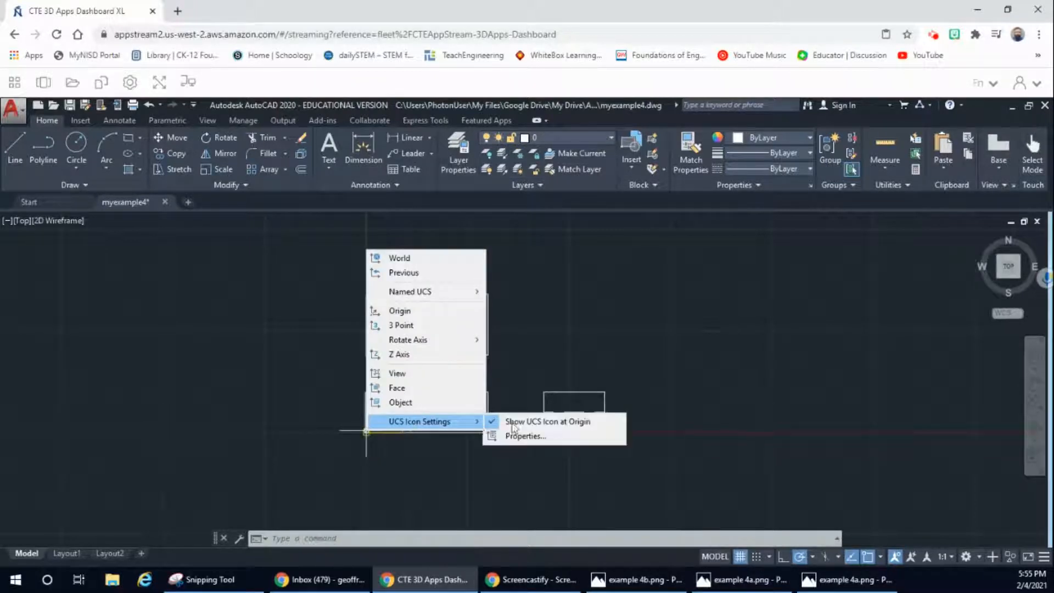
pyautogui.click(541, 424)
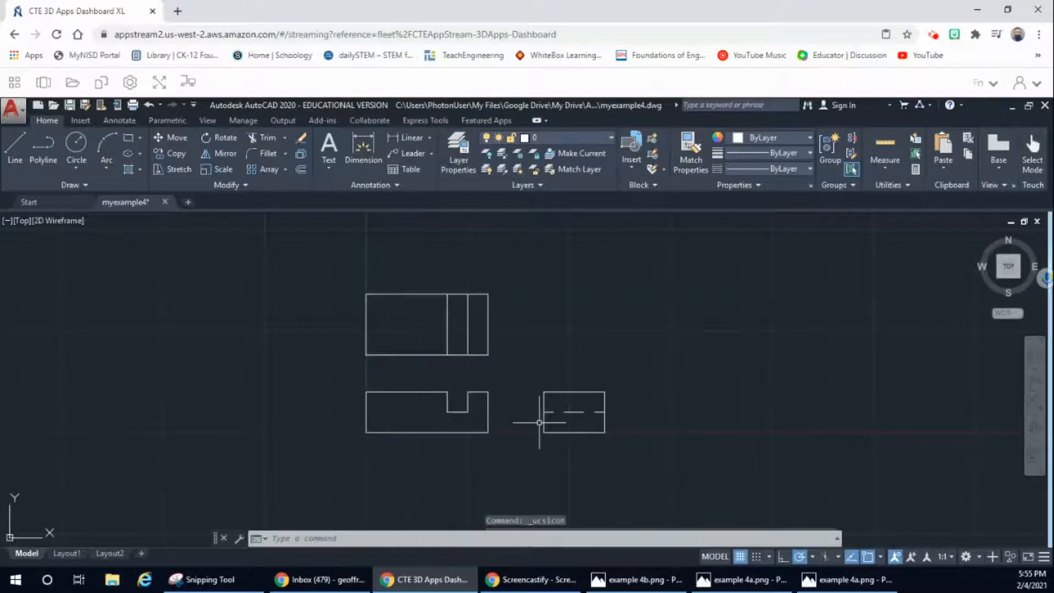
# Step: Dimension the front view's overall width below its bottom edge and its overall height to the left of its left edge
pyautogui.click(360, 152)
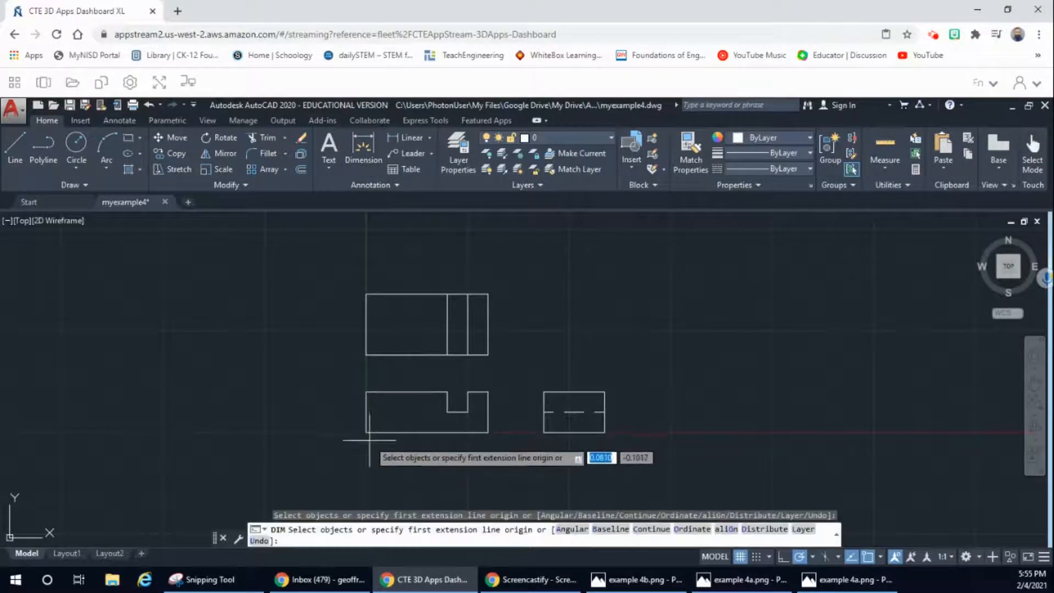
pyautogui.click(366, 432)
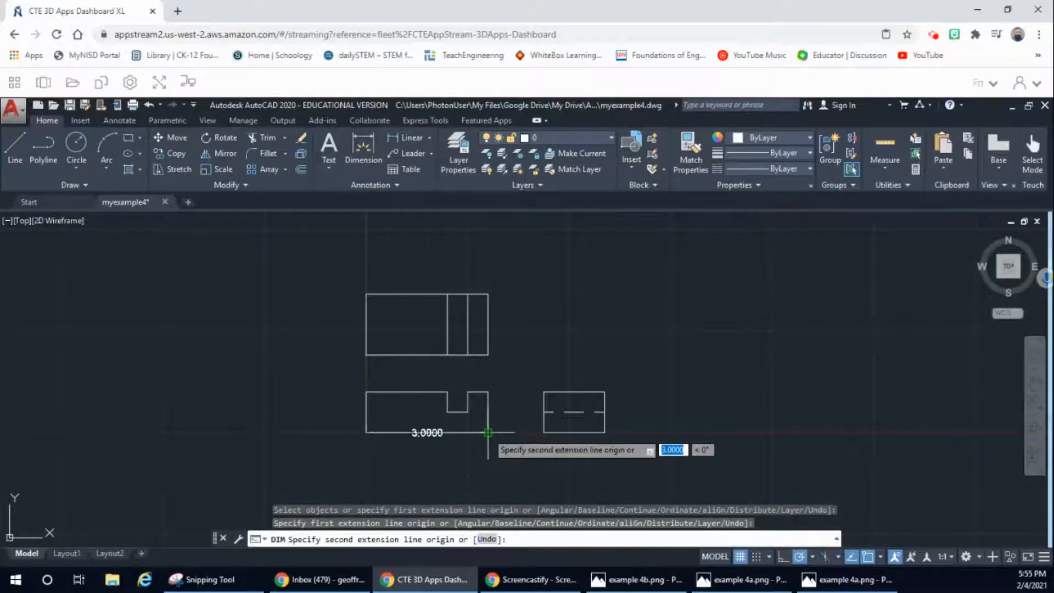
pyautogui.click(487, 432)
pyautogui.click(486, 451)
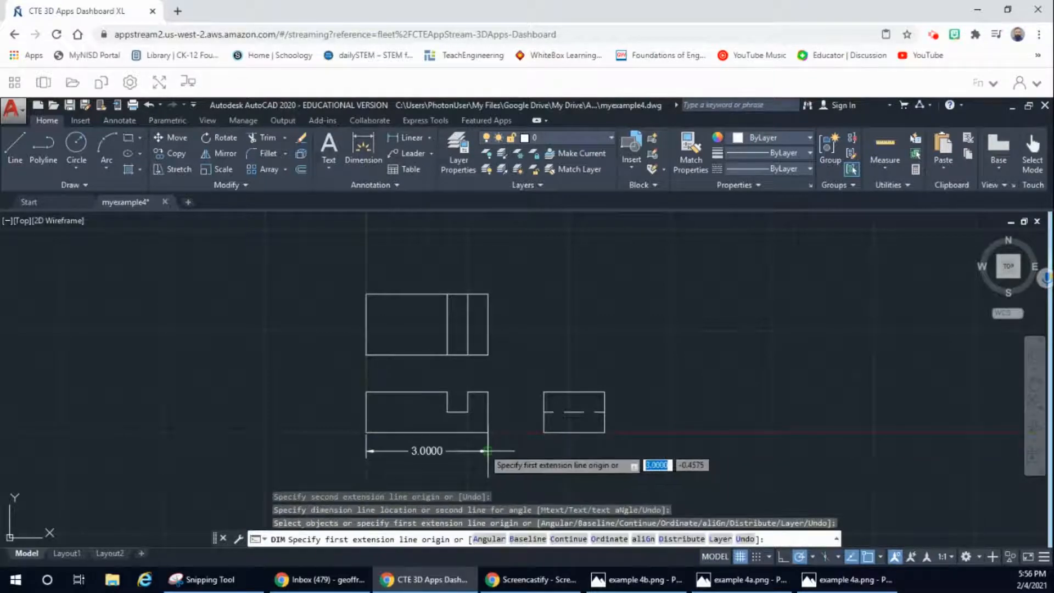
pyautogui.click(362, 147)
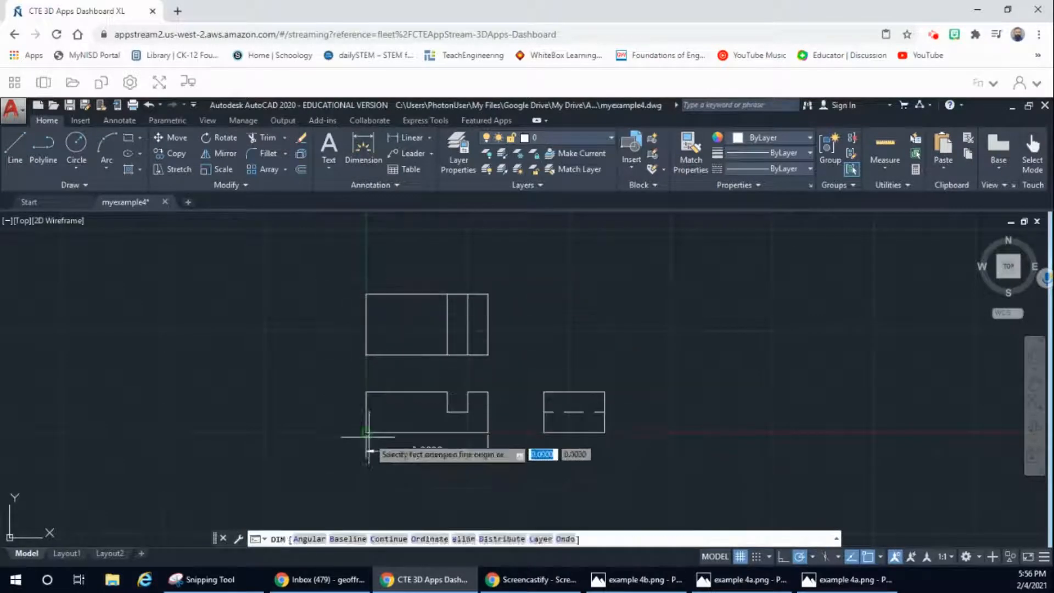
pyautogui.click(366, 432)
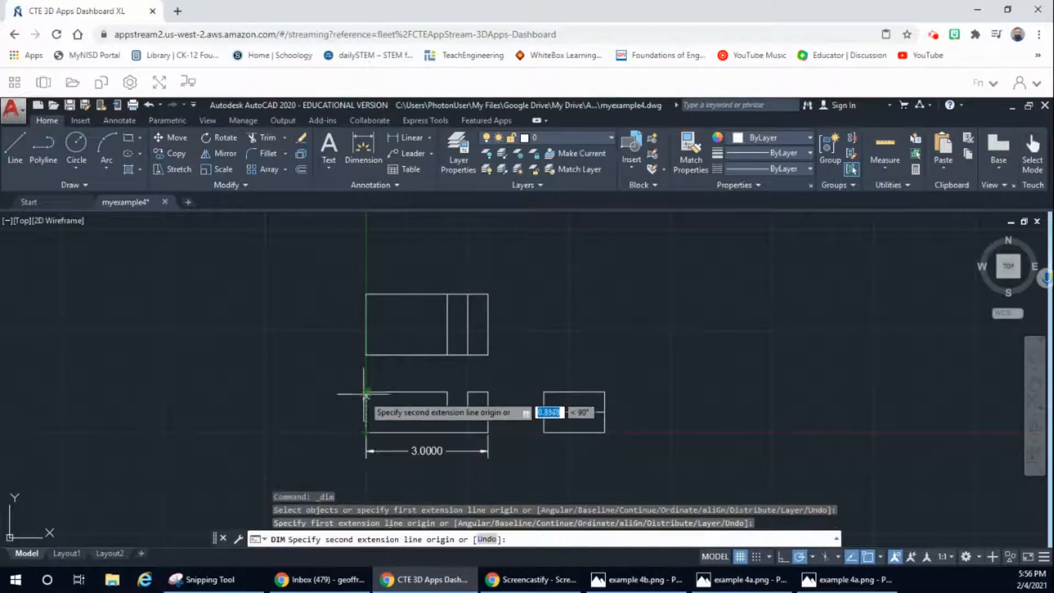
pyautogui.click(366, 391)
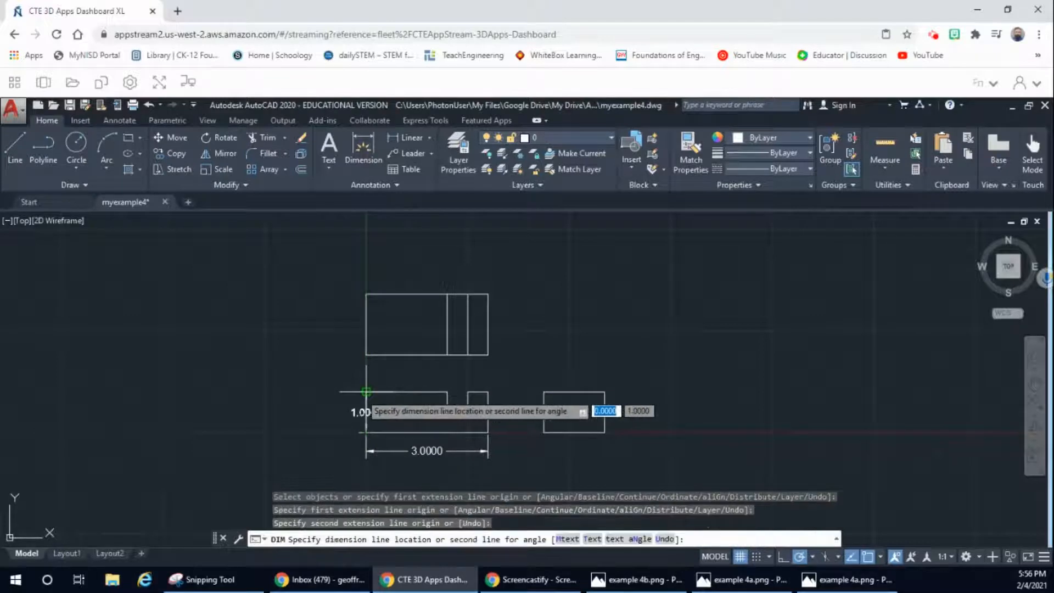
pyautogui.click(343, 412)
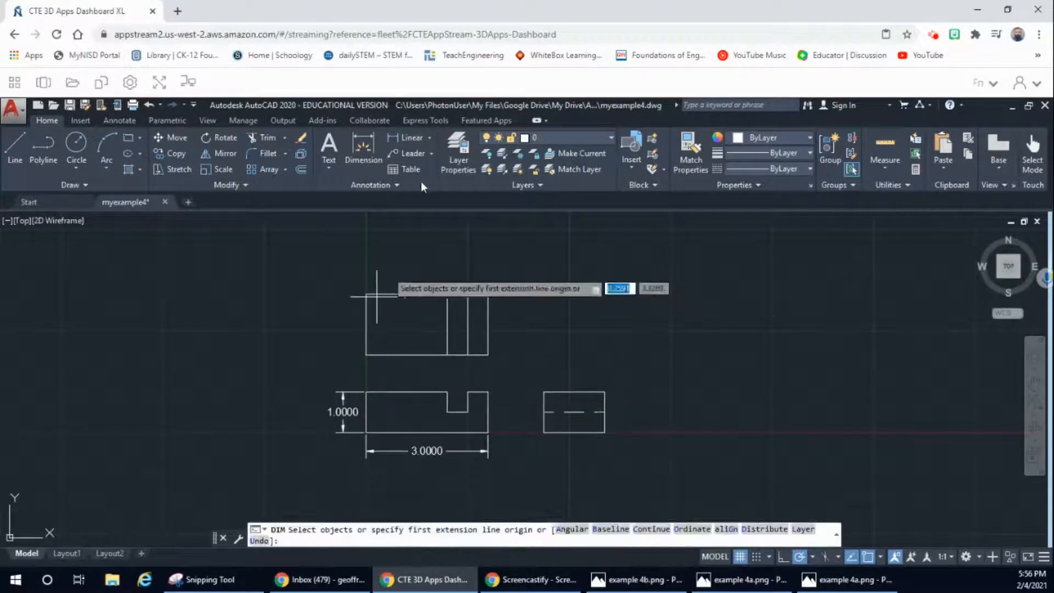
# Step: Check the reference drawing, and dimension the top view's left edge corner to corner, aligned with the front view's height dimension
pyautogui.click(729, 574)
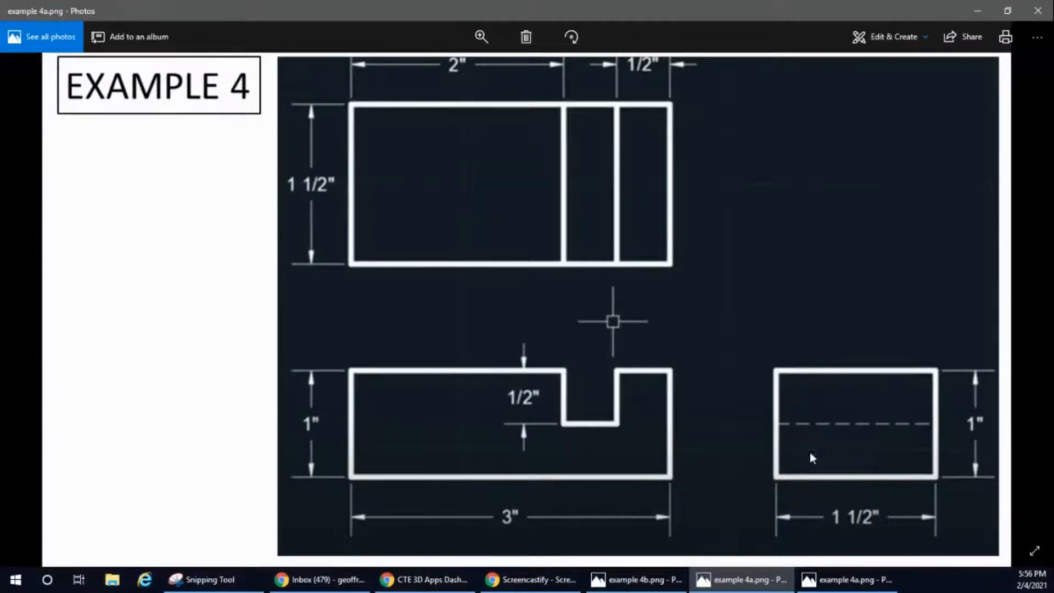
pyautogui.click(977, 10)
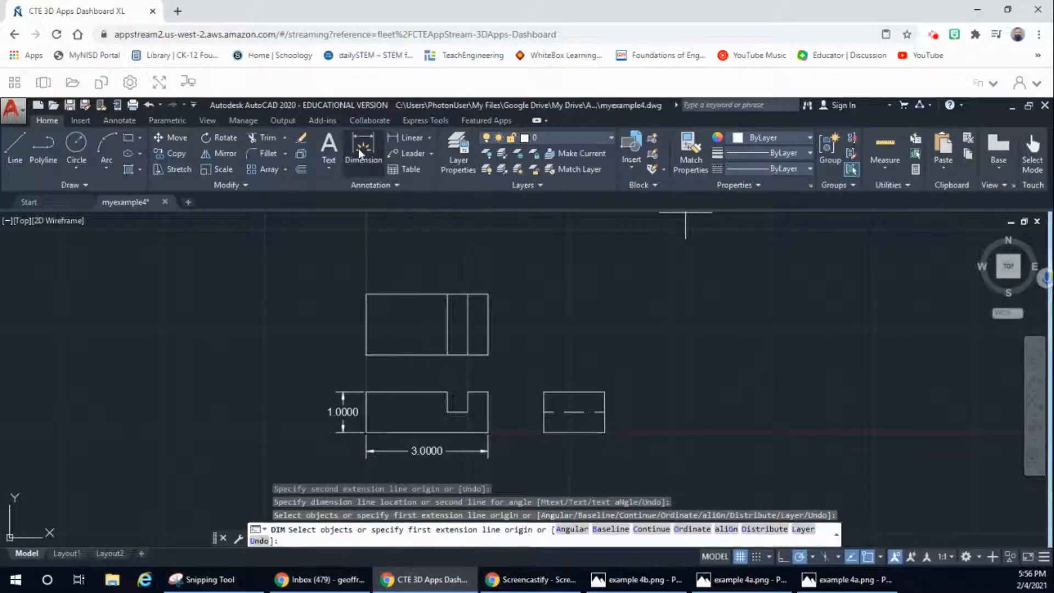
pyautogui.click(366, 350)
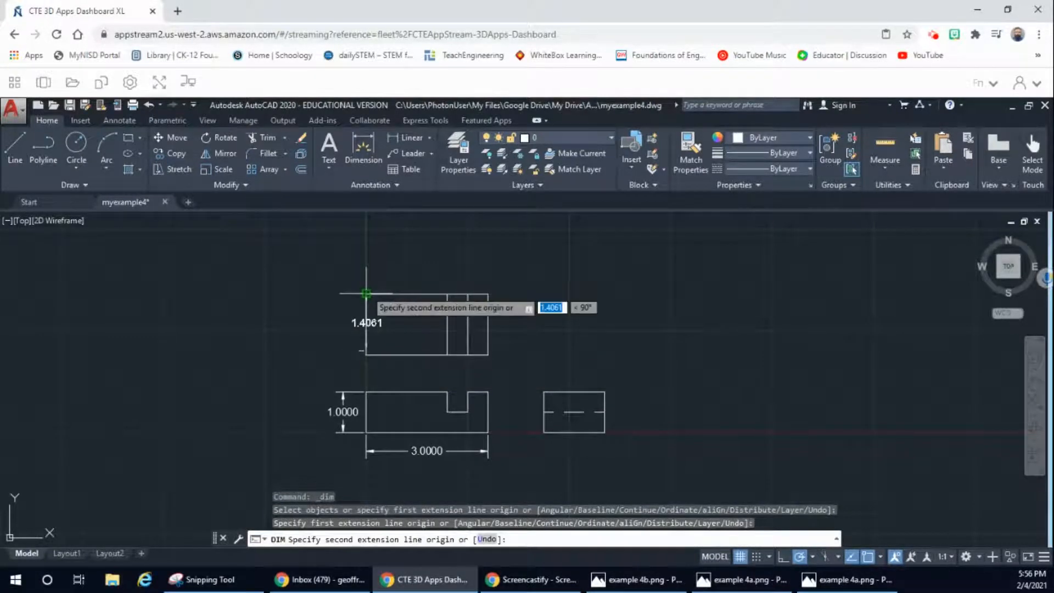
pyautogui.press('Escape')
pyautogui.click(364, 147)
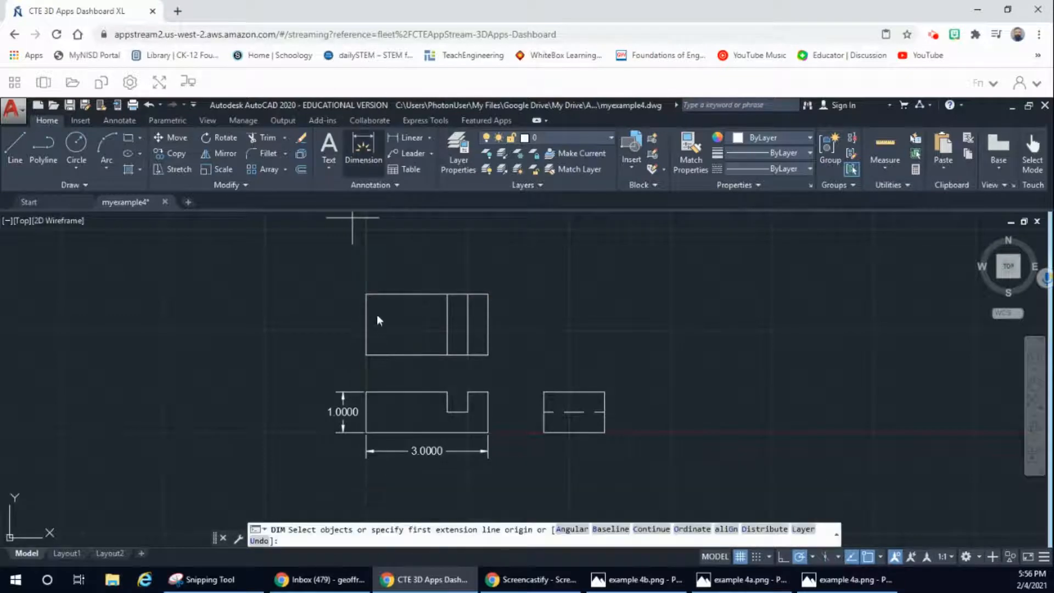
pyautogui.click(366, 354)
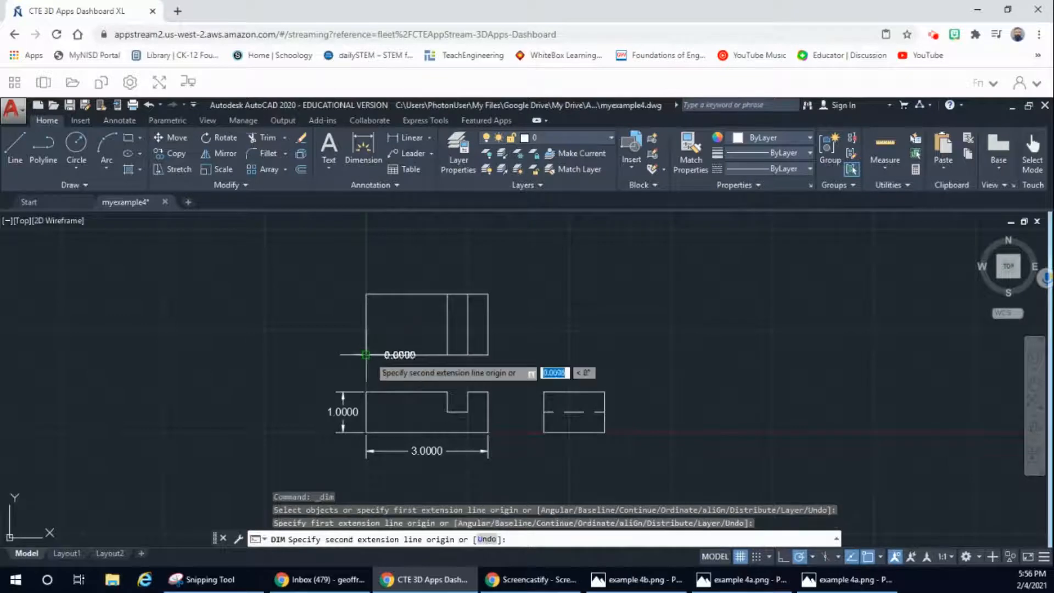
pyautogui.click(366, 294)
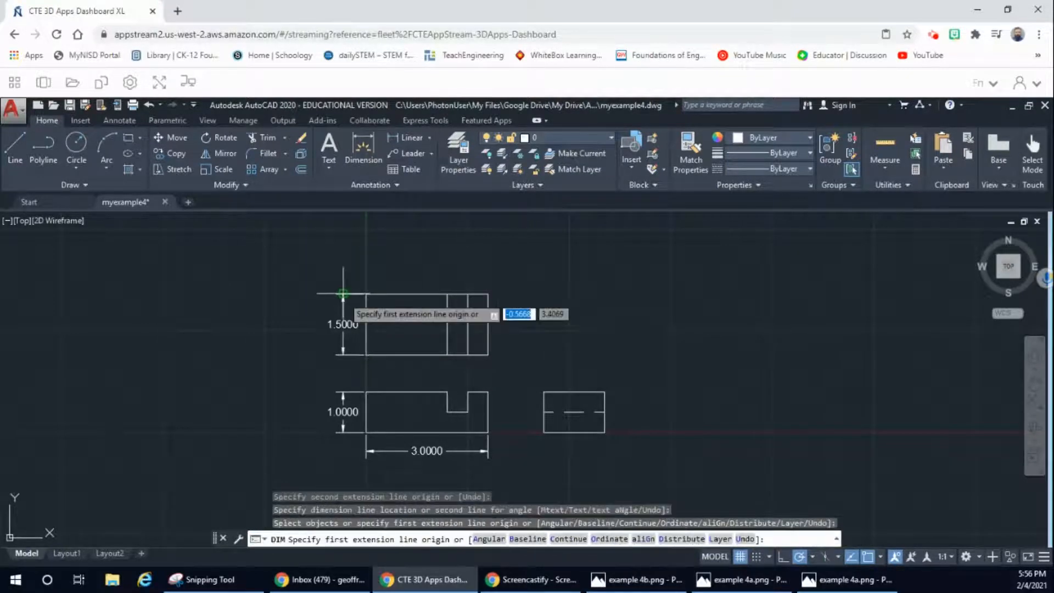
pyautogui.click(342, 297)
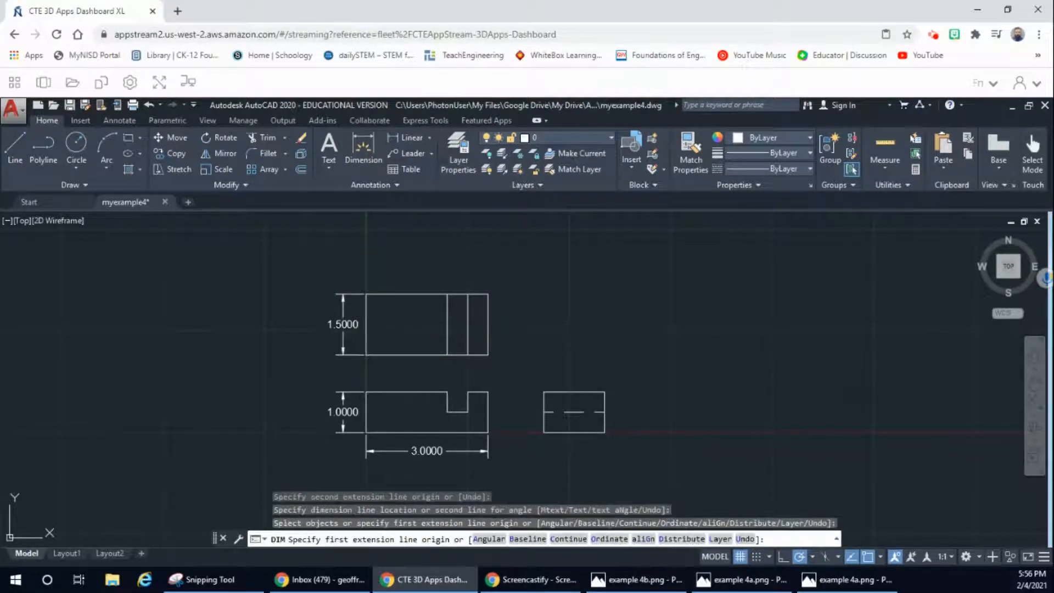
# Step: Above the top view, dimension from the left corner to the first notch line and from the second notch line to the right corner
pyautogui.click(368, 151)
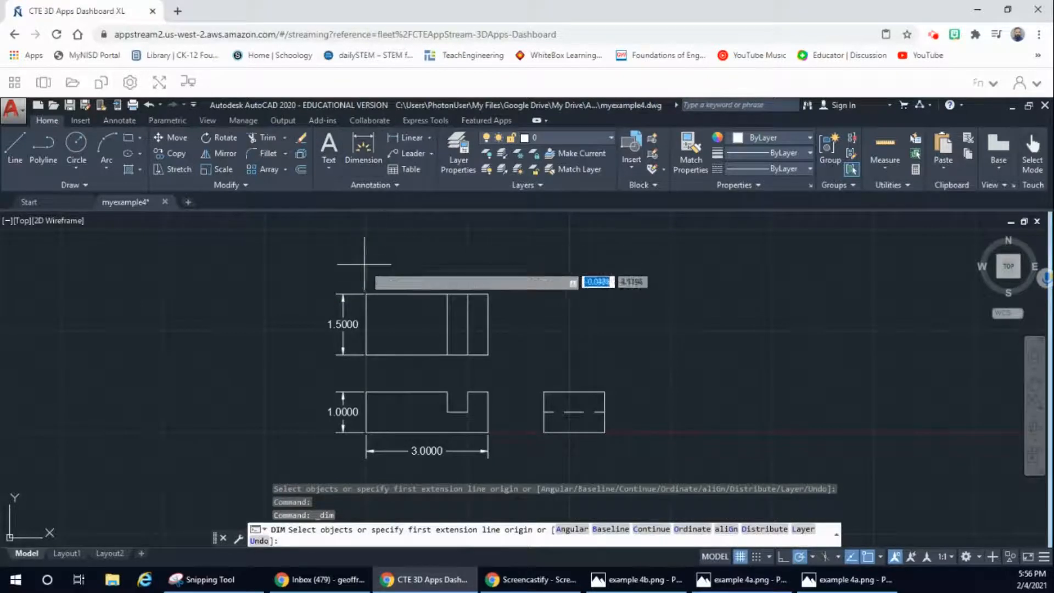
pyautogui.click(366, 294)
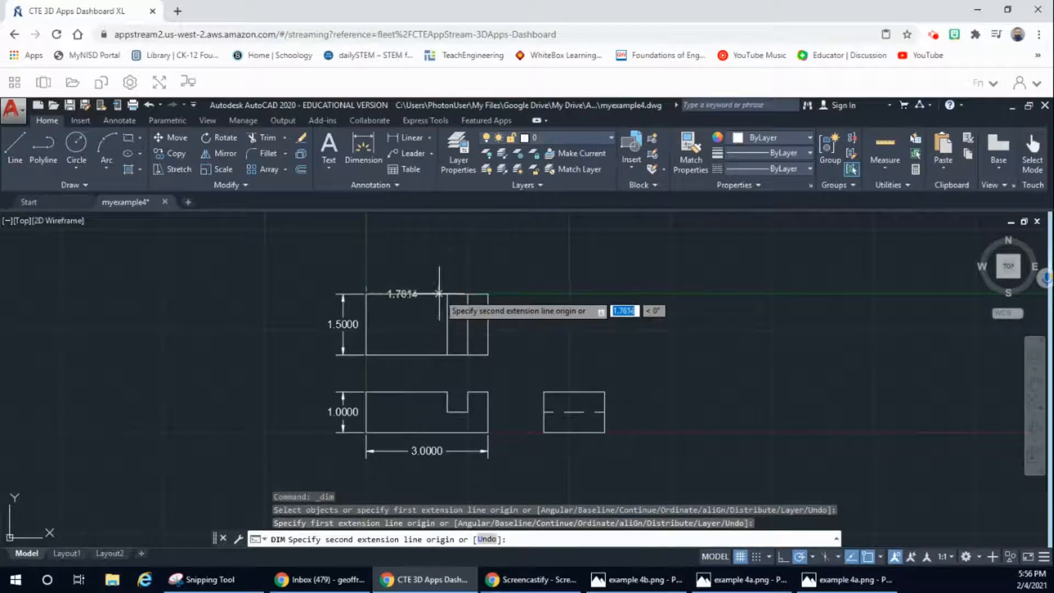
pyautogui.click(448, 294)
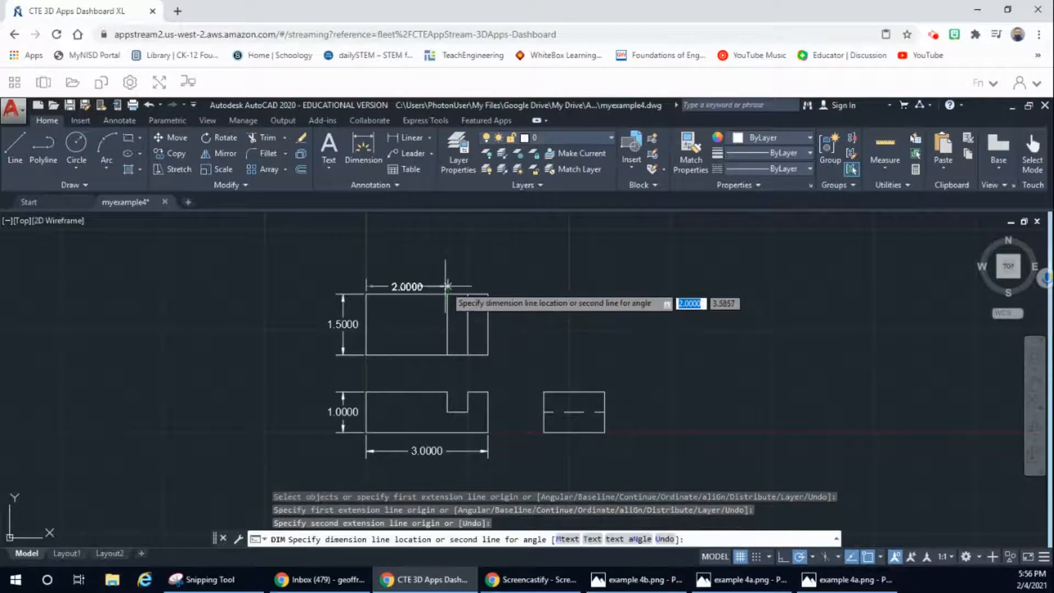
pyautogui.click(448, 277)
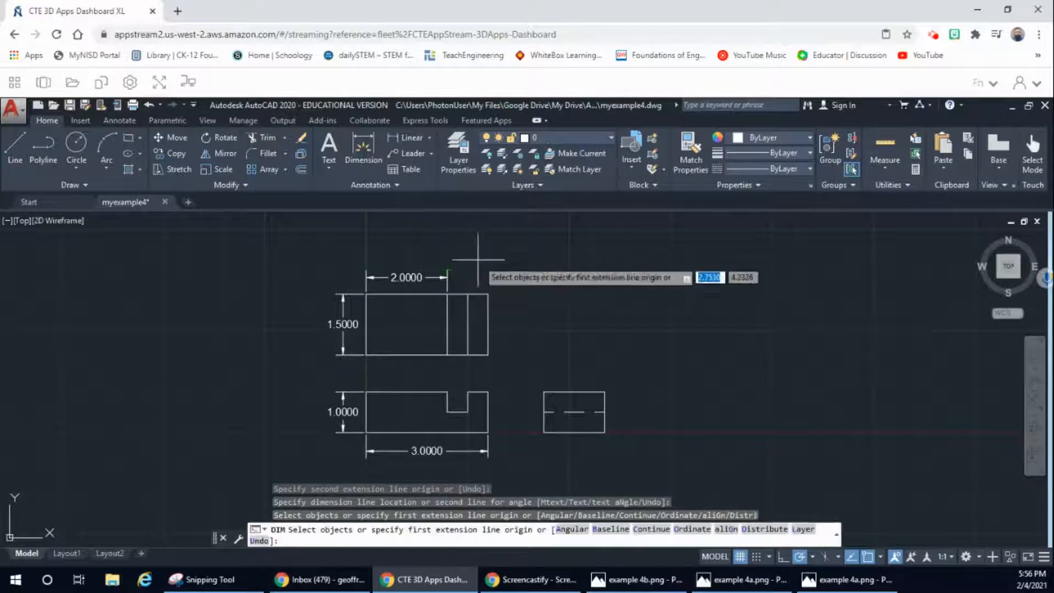
pyautogui.click(363, 150)
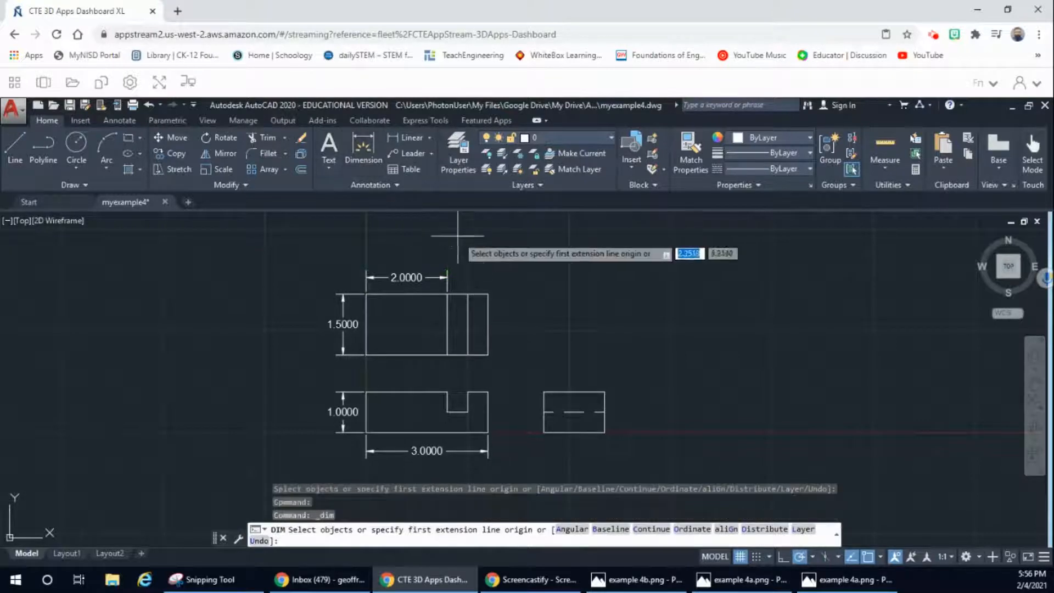
pyautogui.click(467, 293)
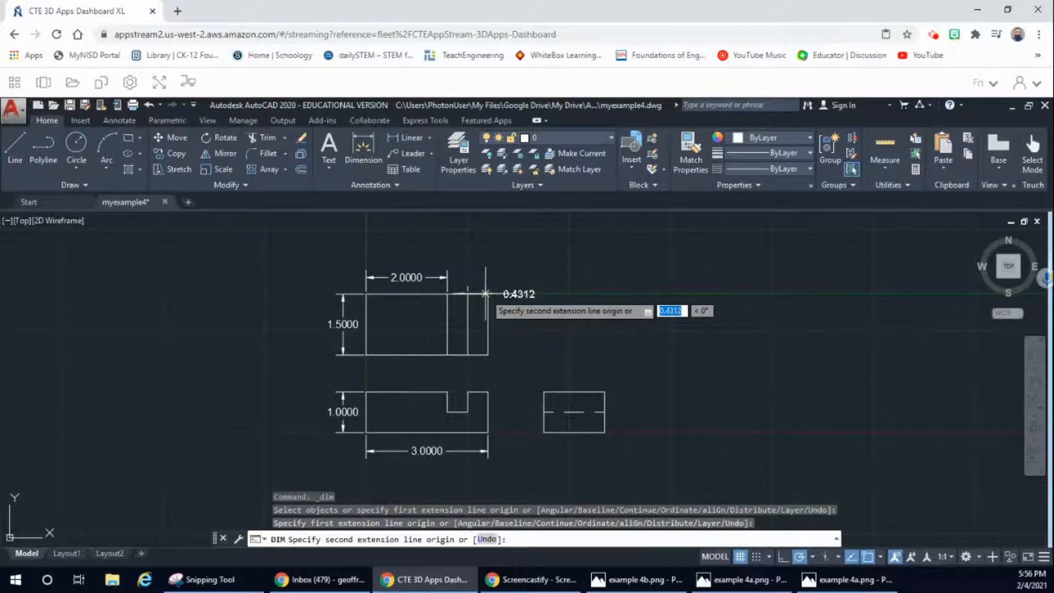
pyautogui.click(488, 294)
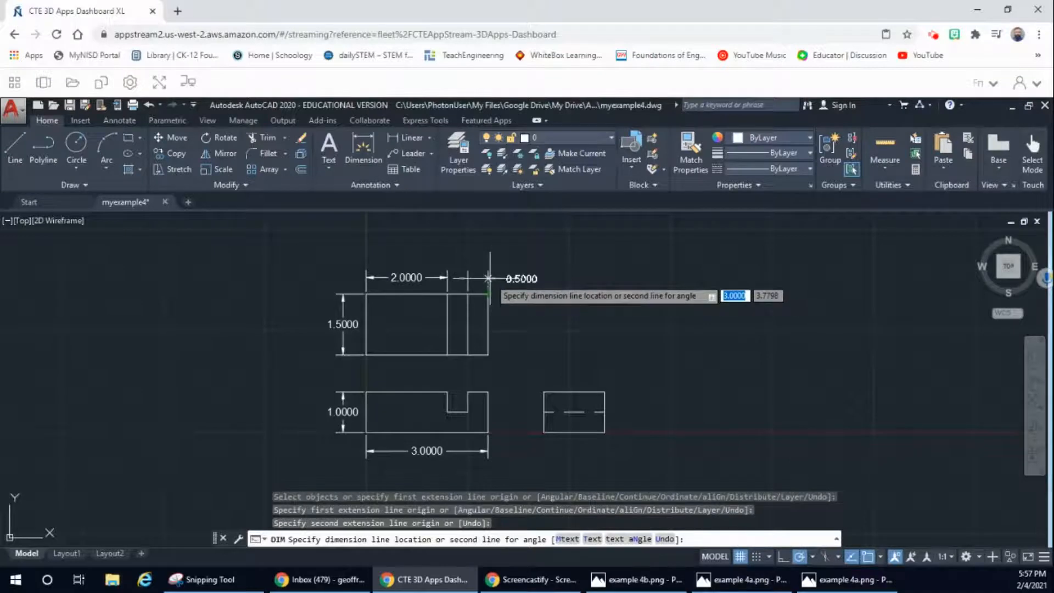
pyautogui.click(488, 278)
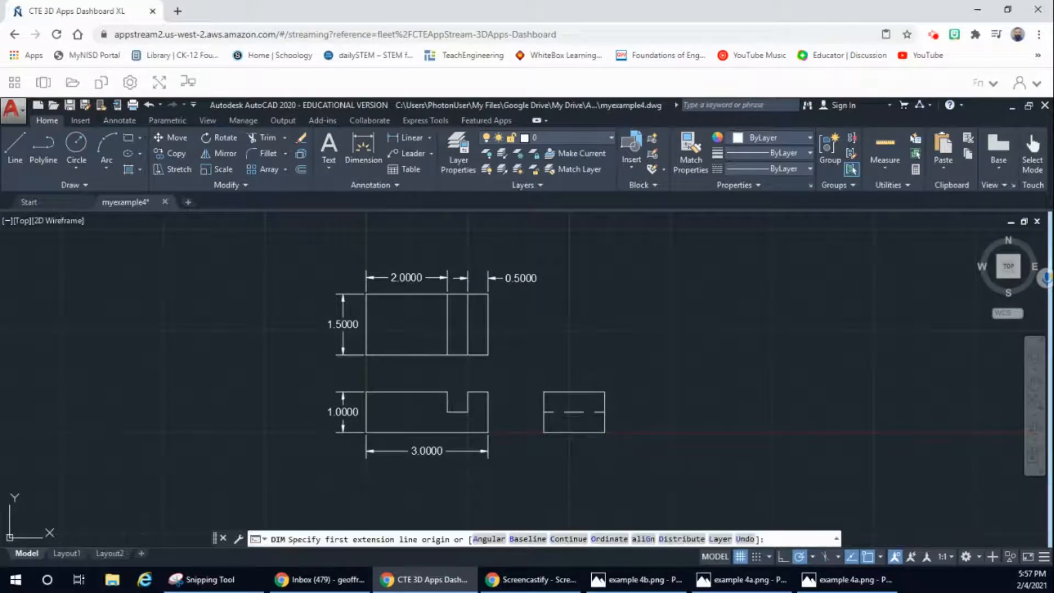
# Step: Dimension the side view's height from its upper-right to lower-right corner, placing the dimension to the right of the view
pyautogui.click(605, 392)
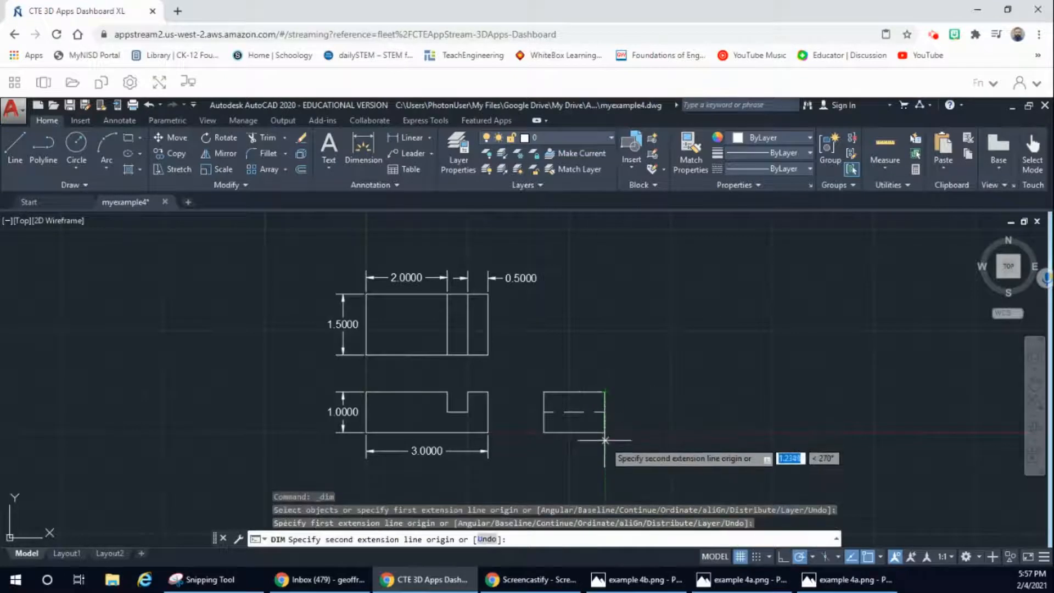
pyautogui.click(604, 433)
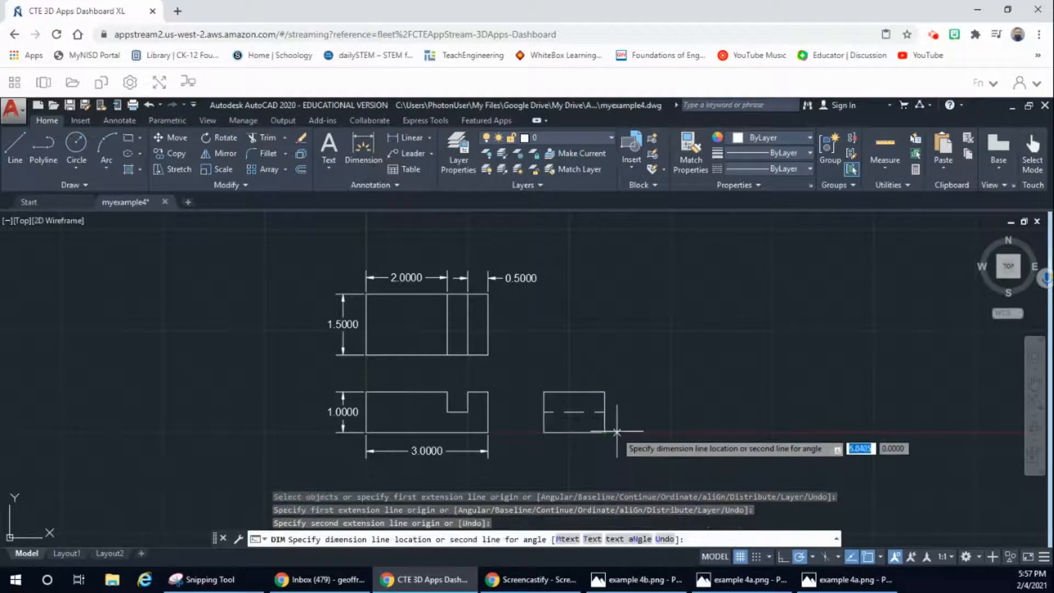
pyautogui.click(629, 442)
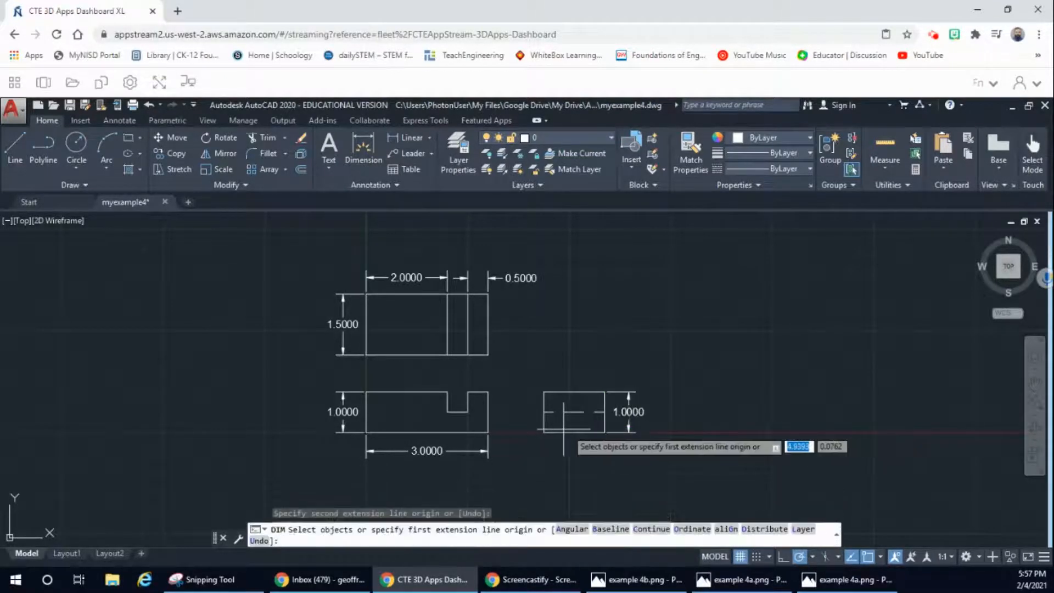
# Step: Dimension the side view's bottom edge below the view, compare the dimensions with the Example 4 reference drawing, and end the dimension command
pyautogui.click(543, 434)
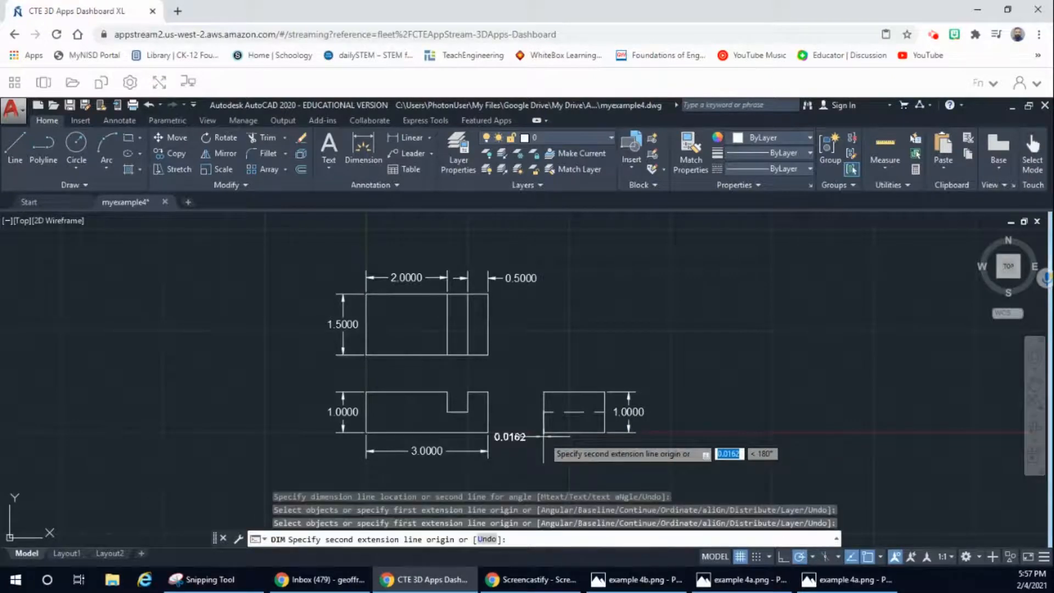
pyautogui.click(605, 437)
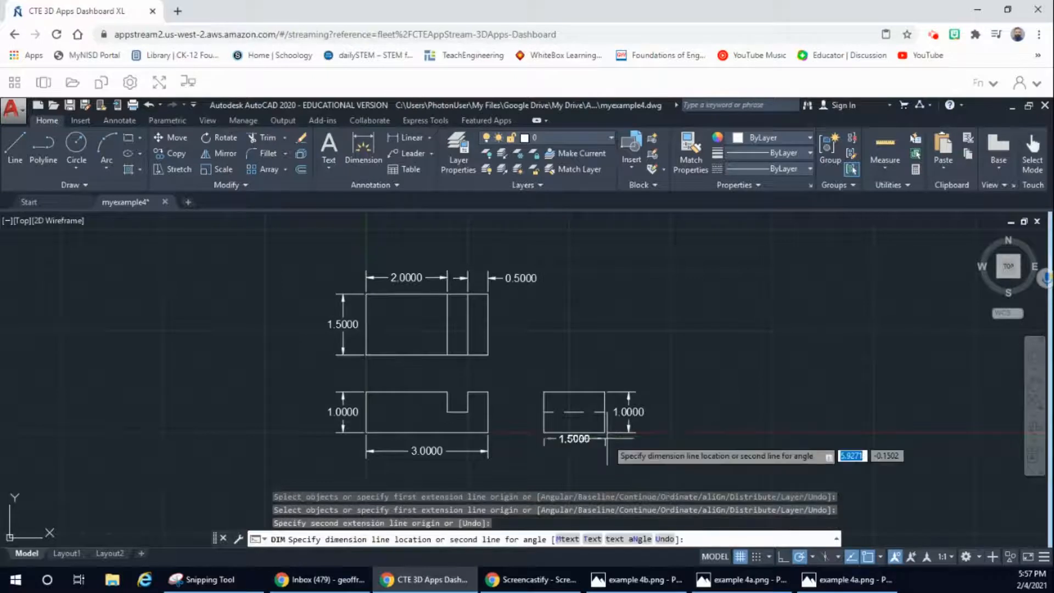
pyautogui.click(606, 447)
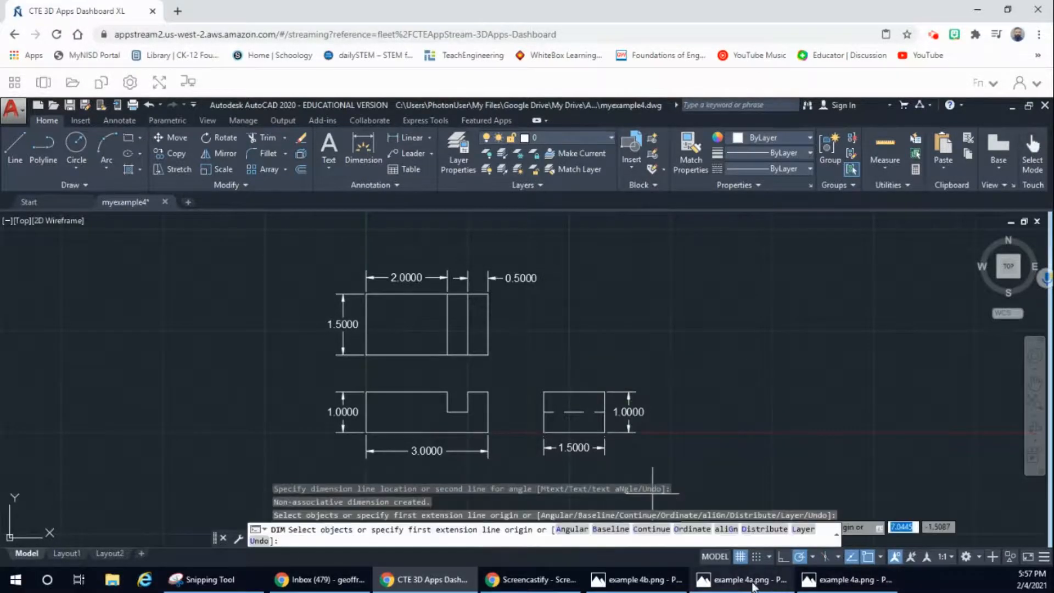
pyautogui.click(753, 584)
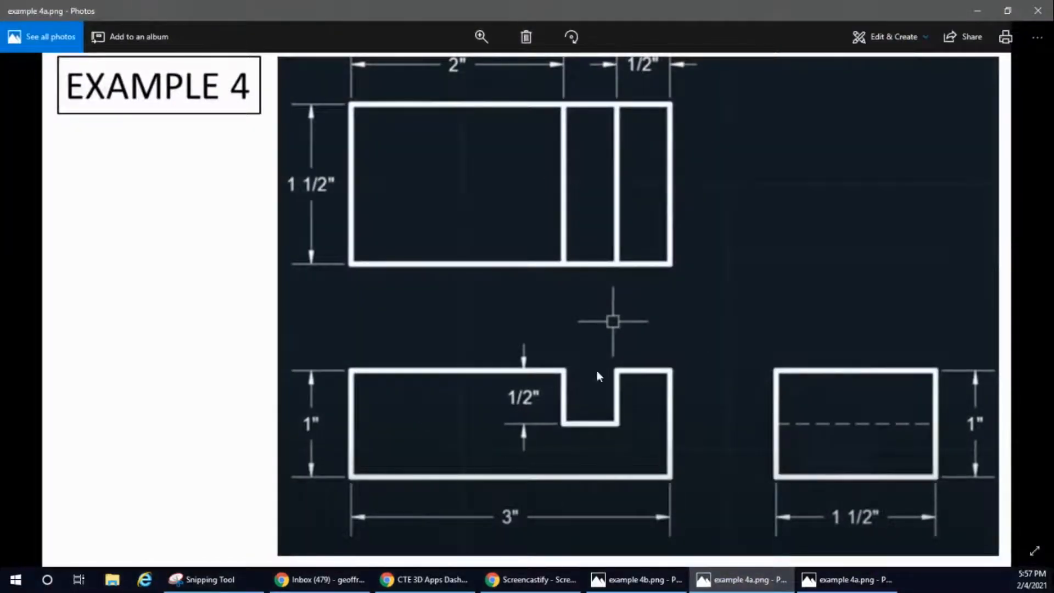
pyautogui.click(981, 12)
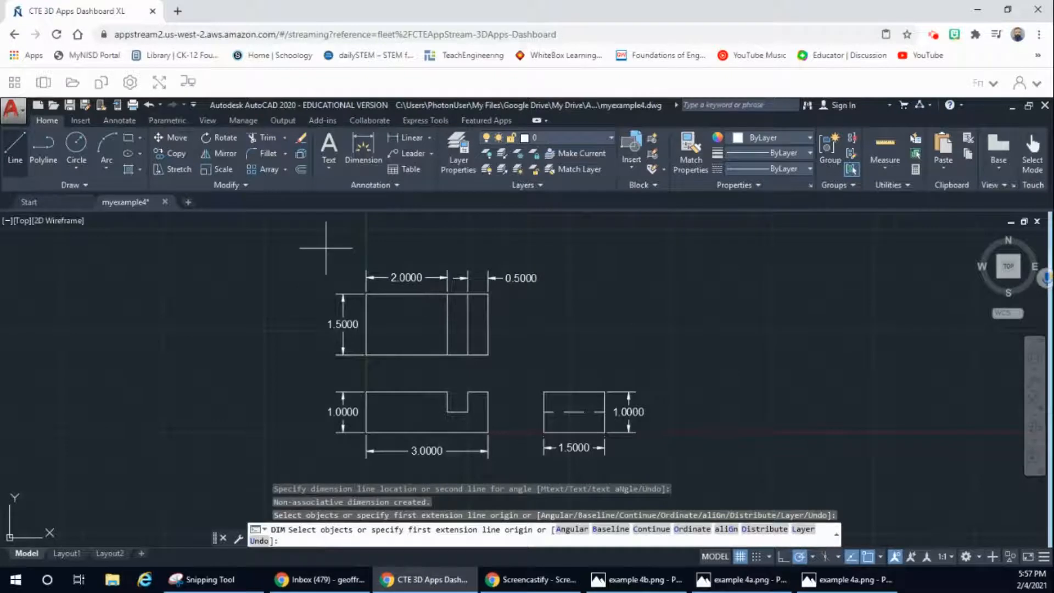
pyautogui.press('Return')
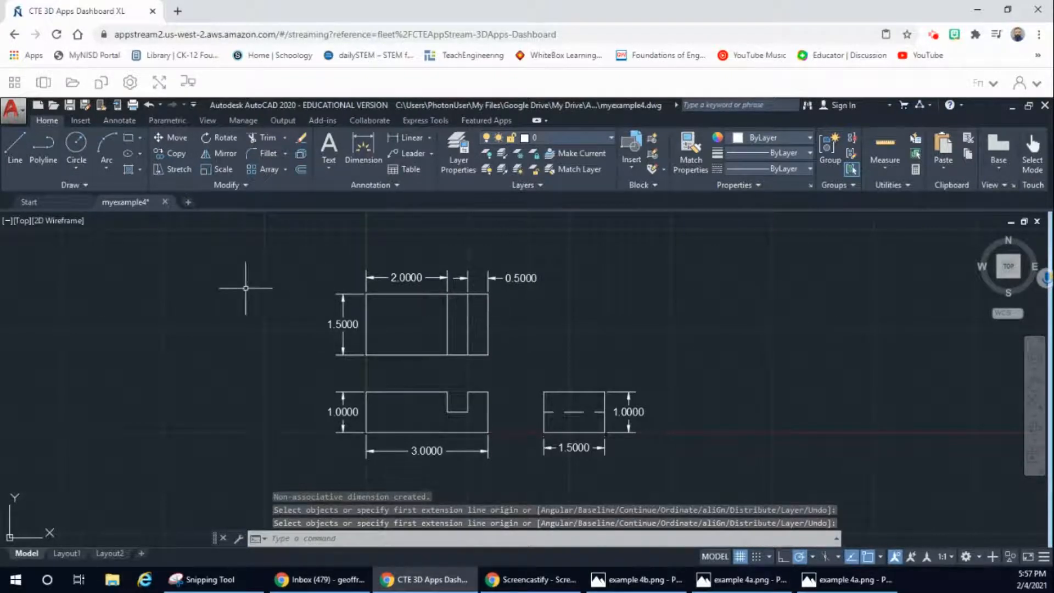
# Step: Select all three views with their dimensions, and in the Lineweight Settings list units in inches and choose the 0.014" lineweight
pyautogui.moveTo(292, 276)
pyautogui.mouseDown()
pyautogui.moveTo(427, 360)
pyautogui.moveTo(529, 388)
pyautogui.moveTo(512, 376)
pyautogui.mouseUp()
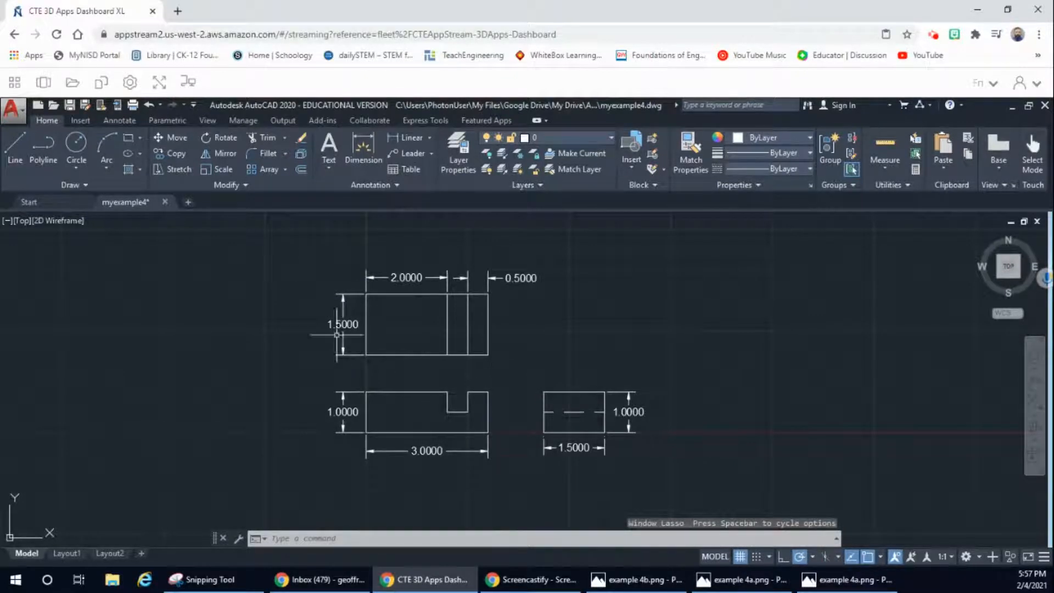
pyautogui.click(292, 254)
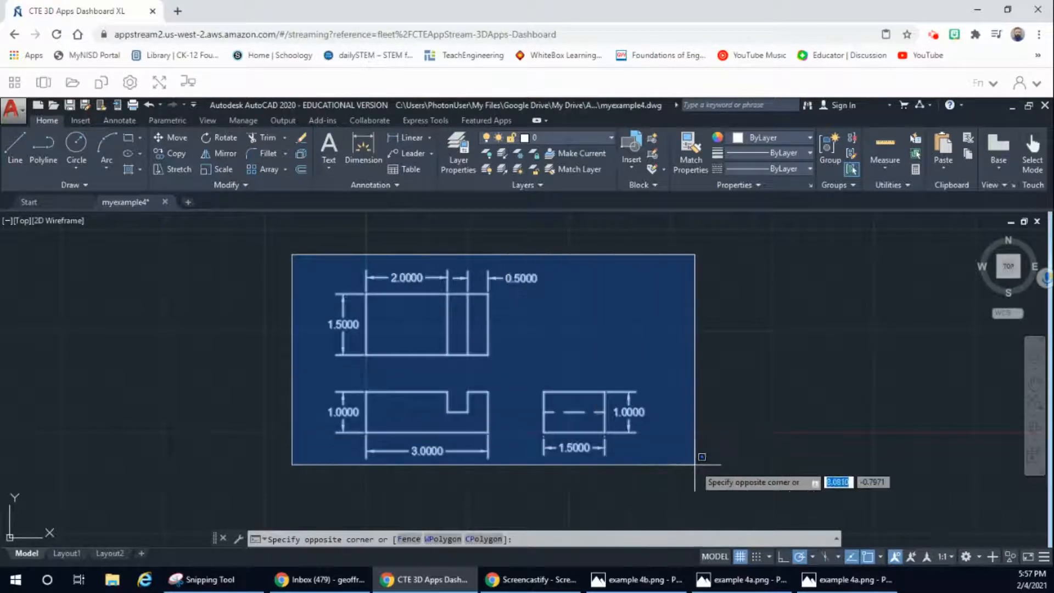
pyautogui.click(709, 470)
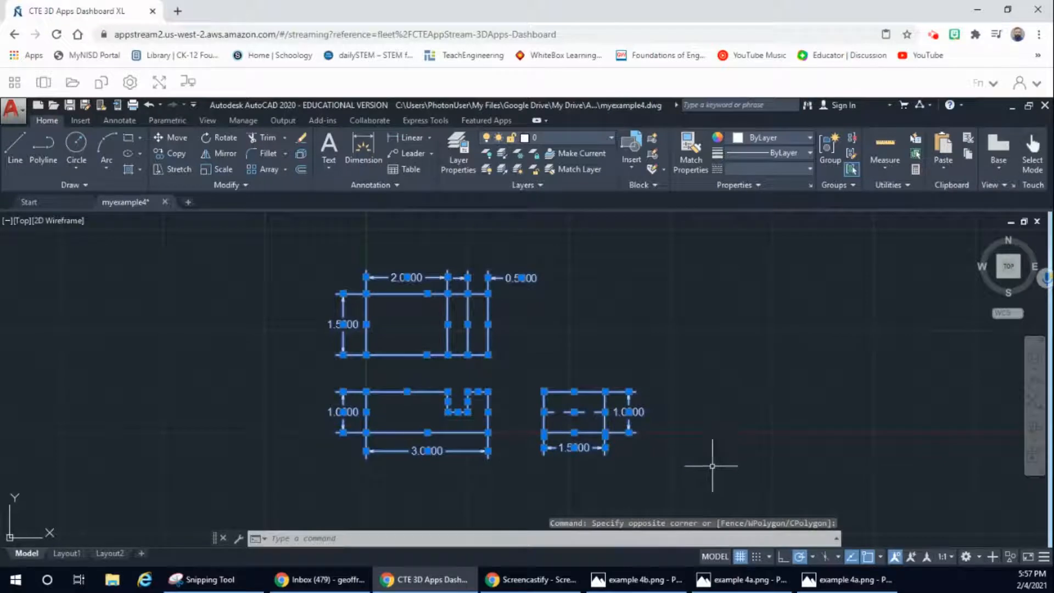
pyautogui.click(808, 154)
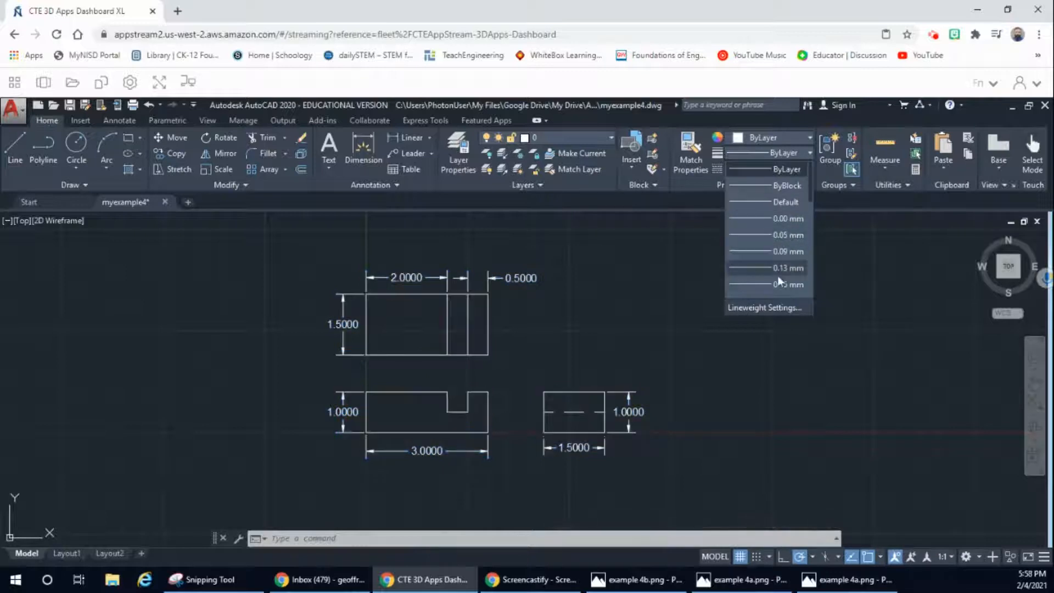
pyautogui.scroll(-1, 772, 288)
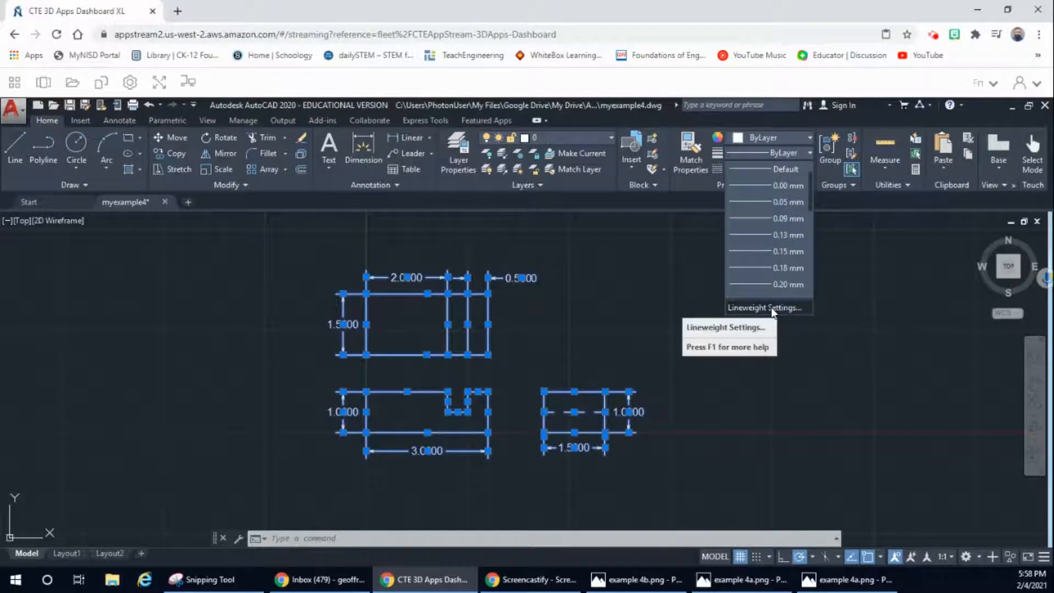
pyautogui.click(772, 308)
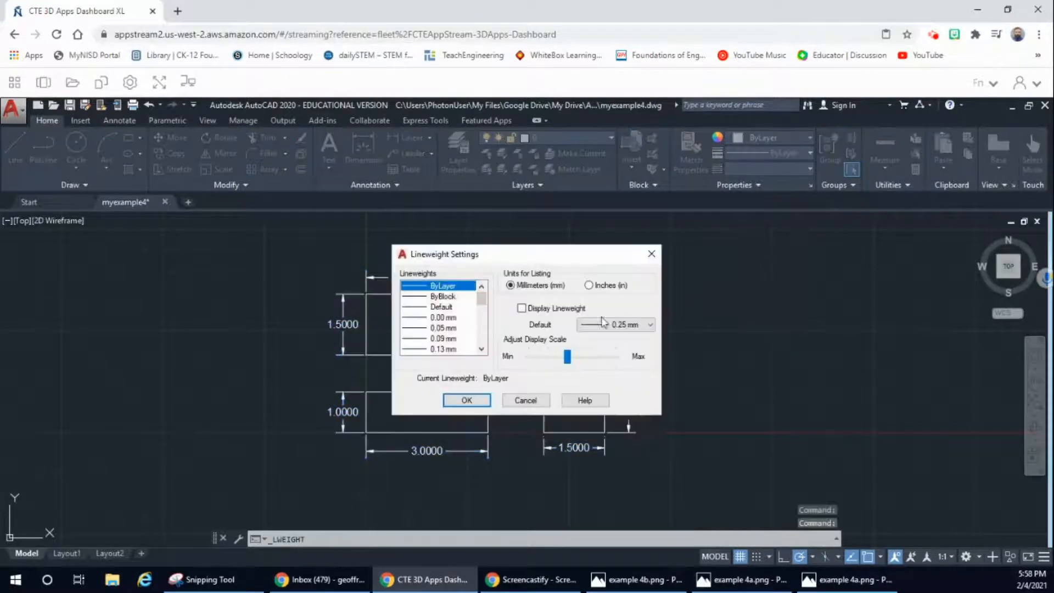
pyautogui.click(588, 286)
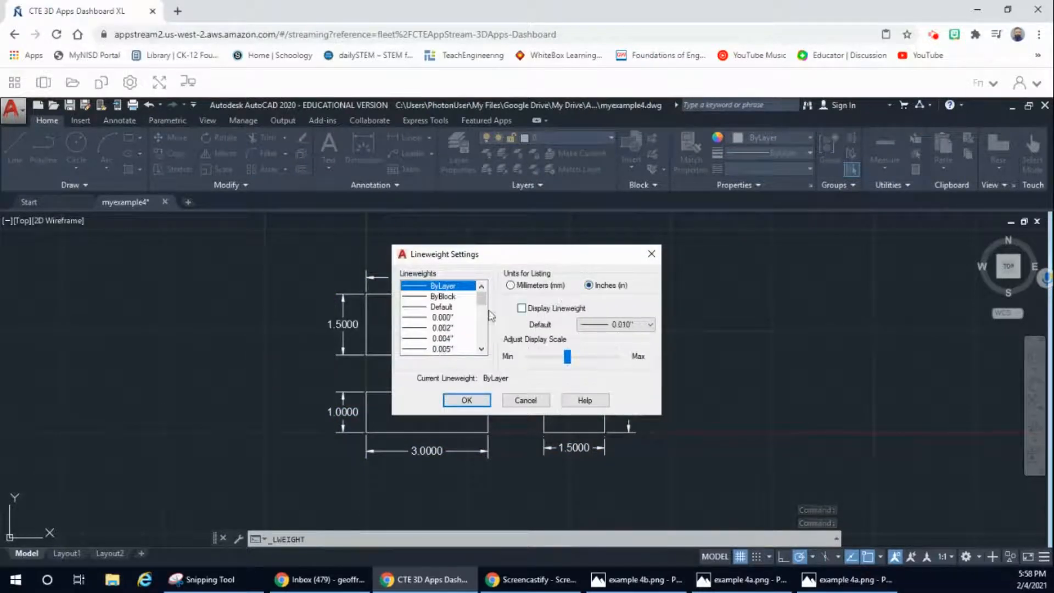
pyautogui.moveTo(478, 304); pyautogui.dragTo(480, 326)
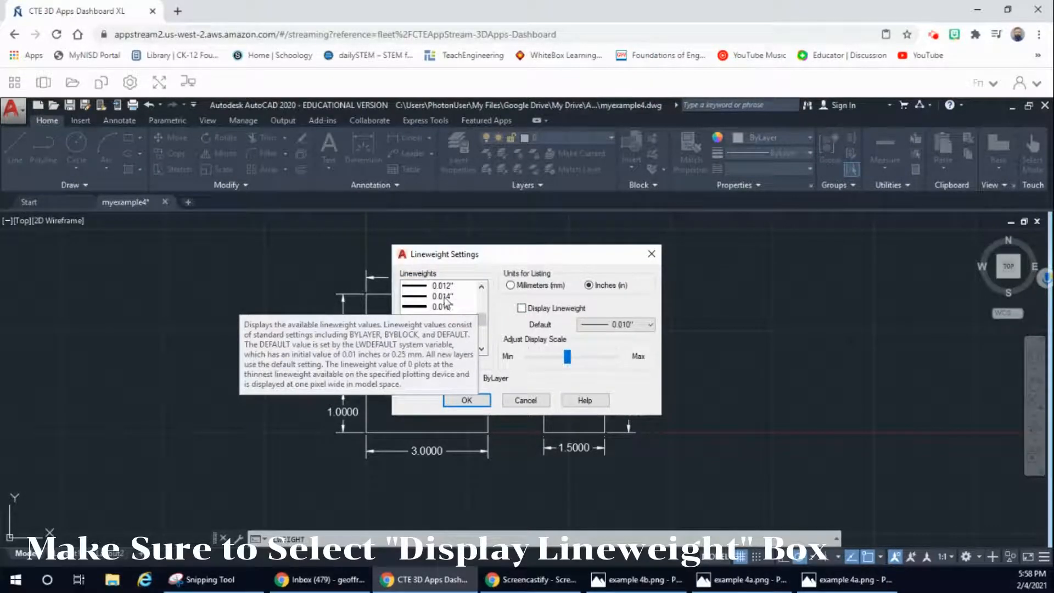
pyautogui.click(444, 296)
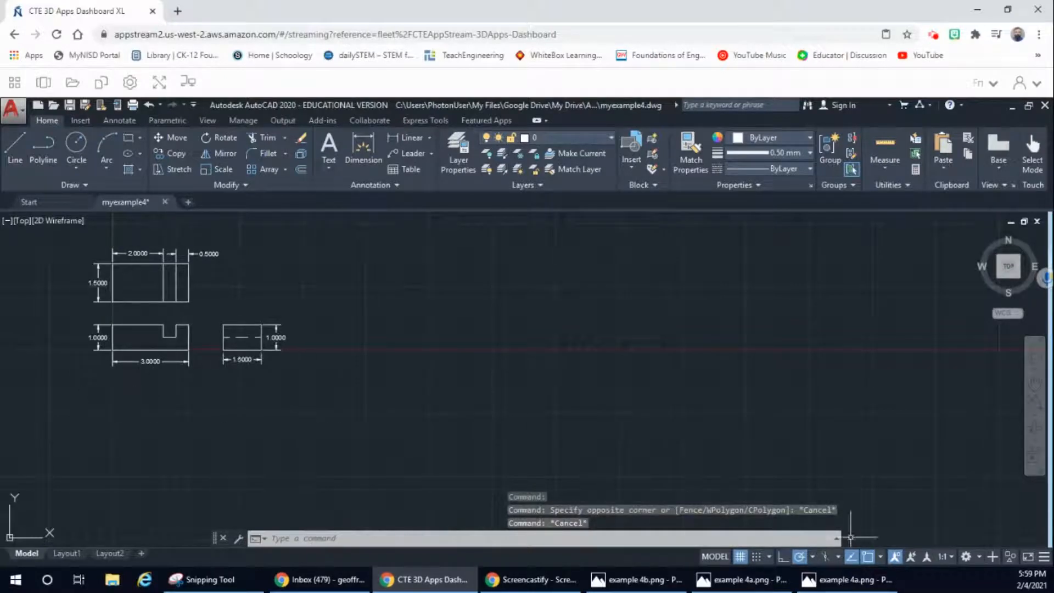
# Step: Check the isometric reference image example 4b.png and return to the drawing
pyautogui.moveTo(849, 588)
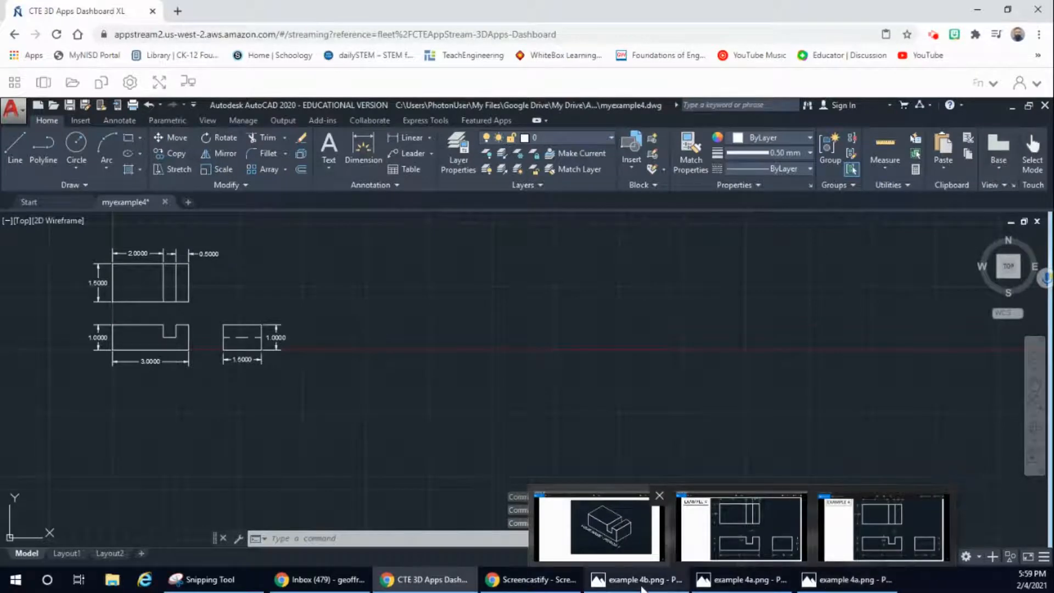
pyautogui.click(599, 526)
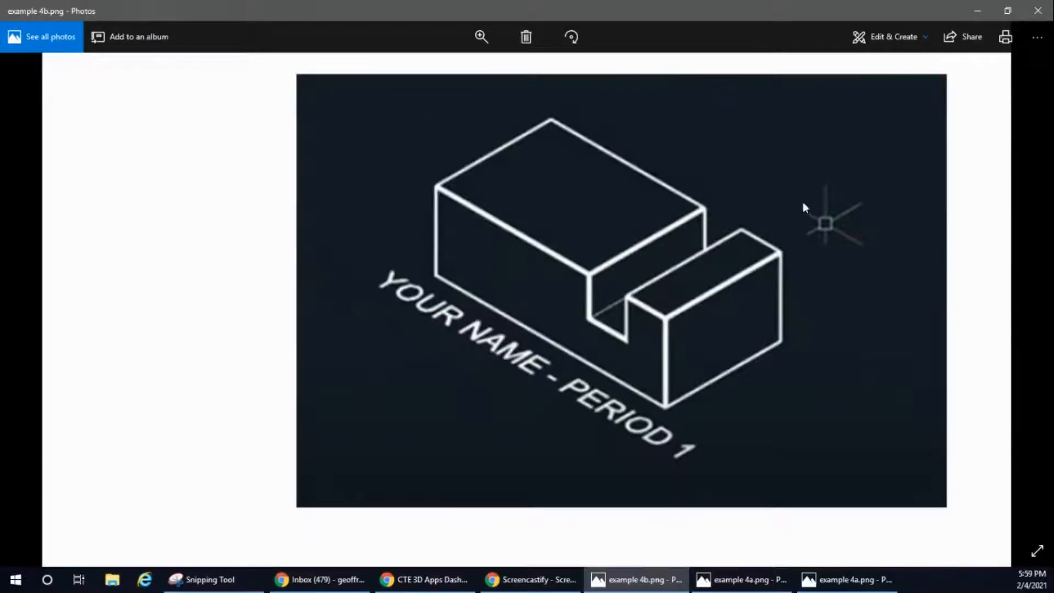
pyautogui.click(977, 11)
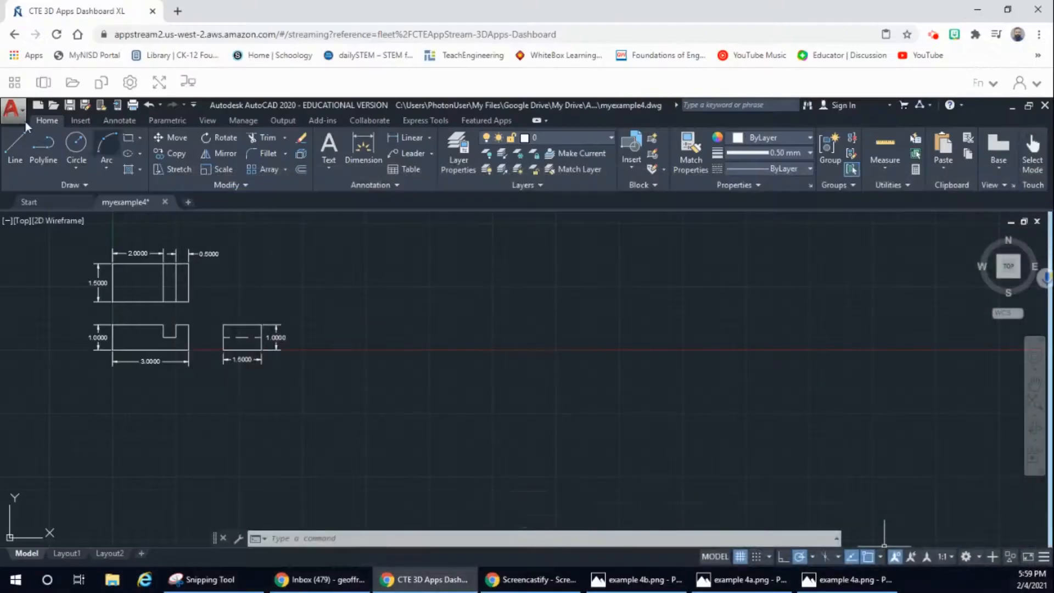
# Step: Save the drawing and switch the workspace to 3D Basics
pyautogui.click(13, 110)
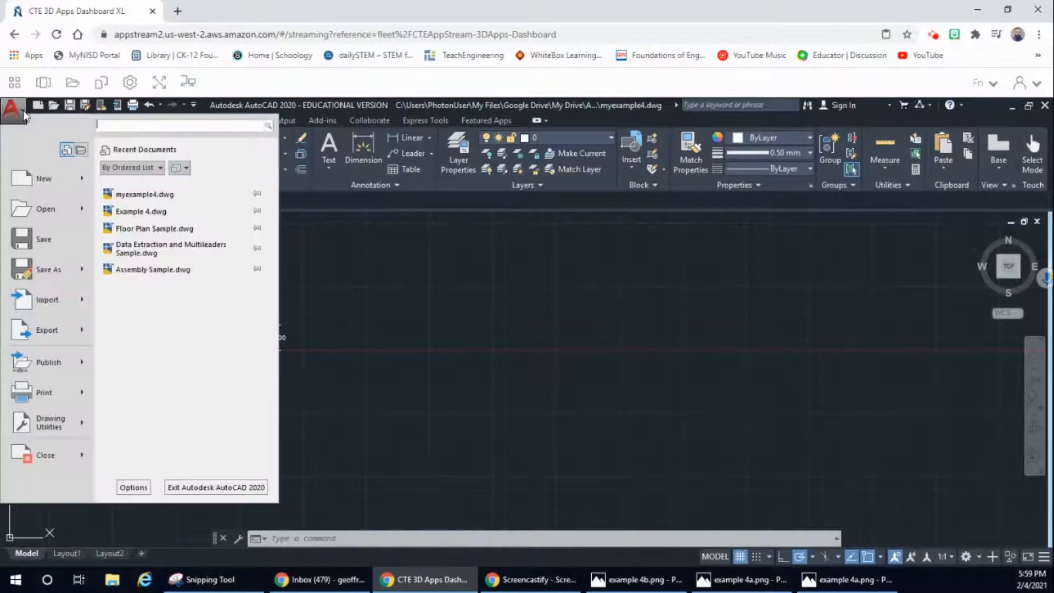
pyautogui.click(44, 241)
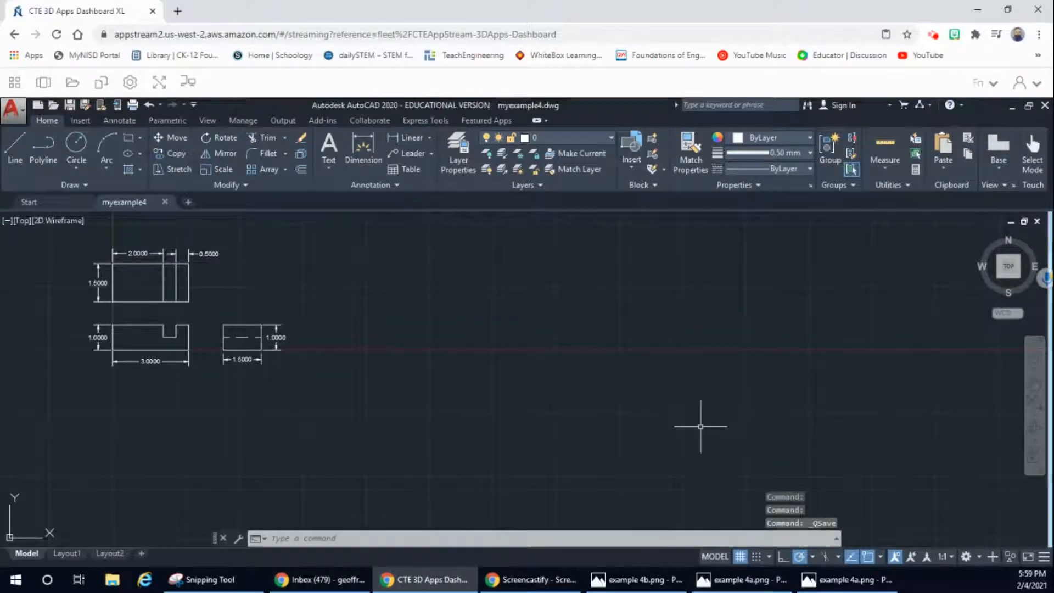
pyautogui.click(977, 556)
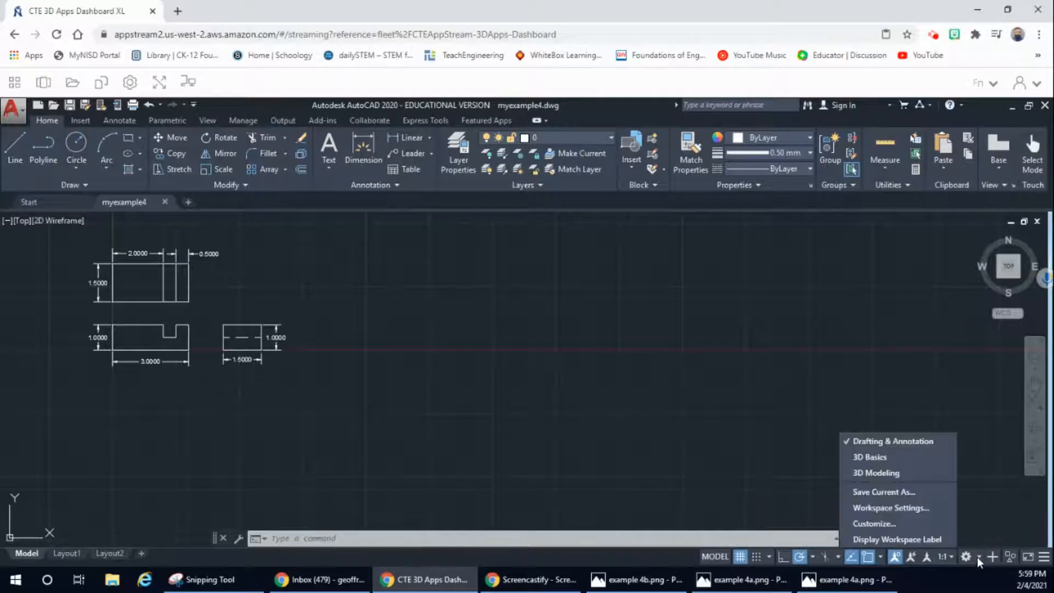
pyautogui.click(870, 456)
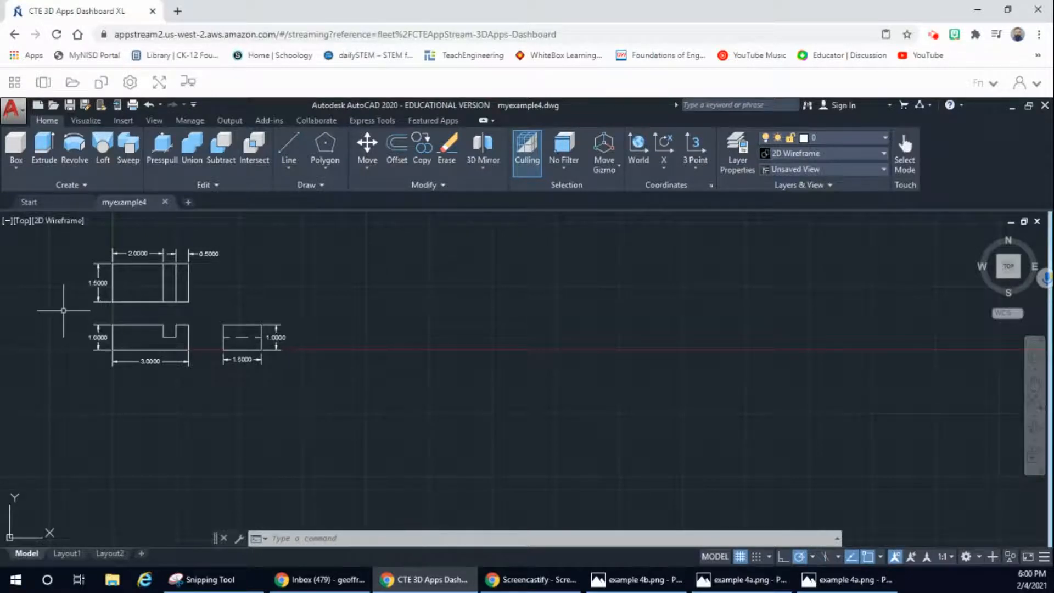
# Step: Copy the front view with its dimensions about 7.36 units at 21° into the empty space beside the top view
pyautogui.click(61, 302)
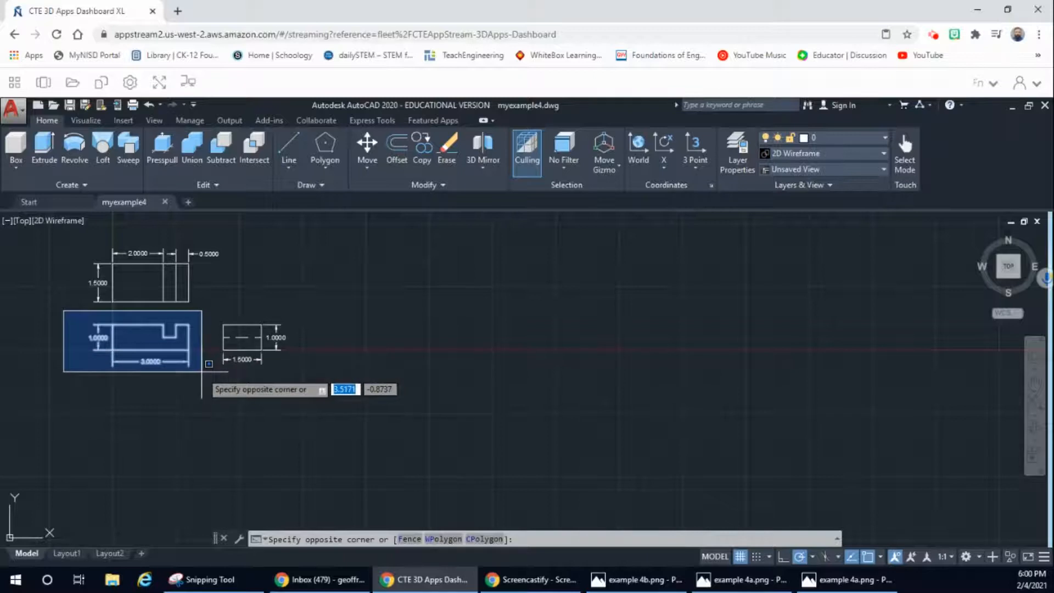
pyautogui.click(201, 371)
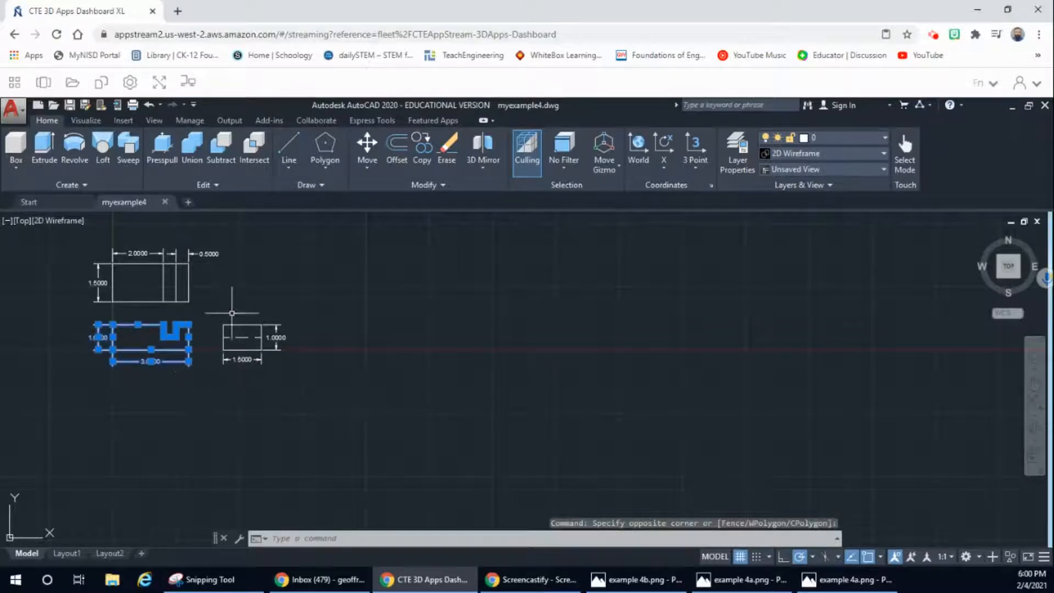
pyautogui.click(425, 146)
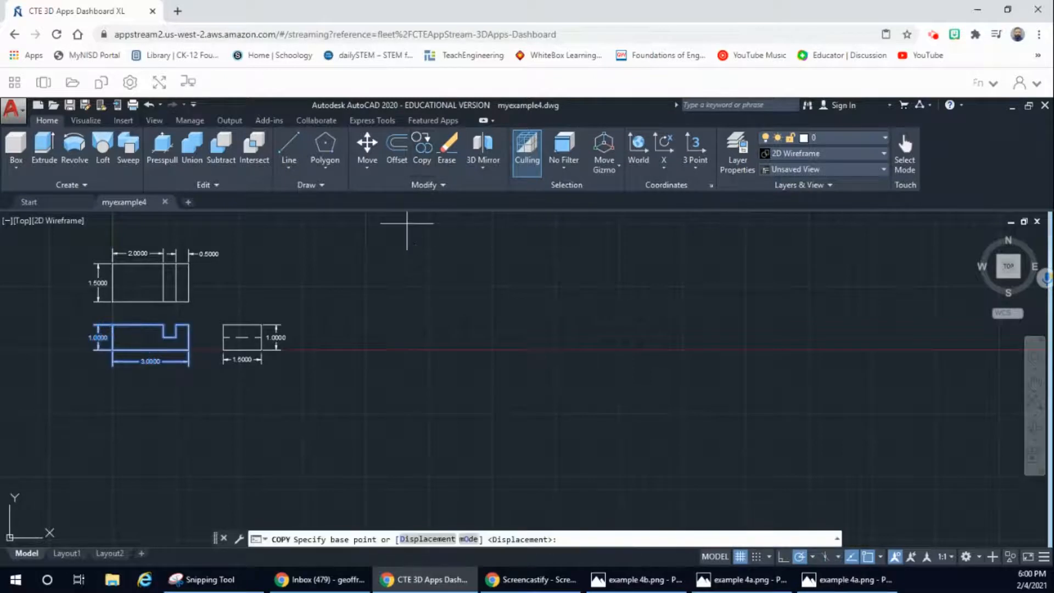
pyautogui.click(353, 325)
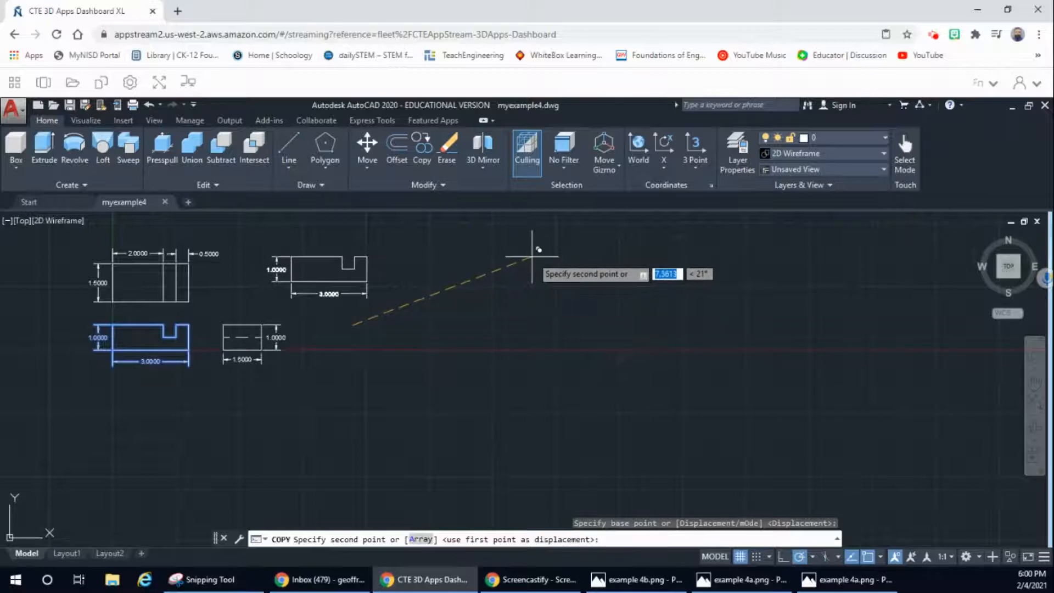
pyautogui.click(532, 256)
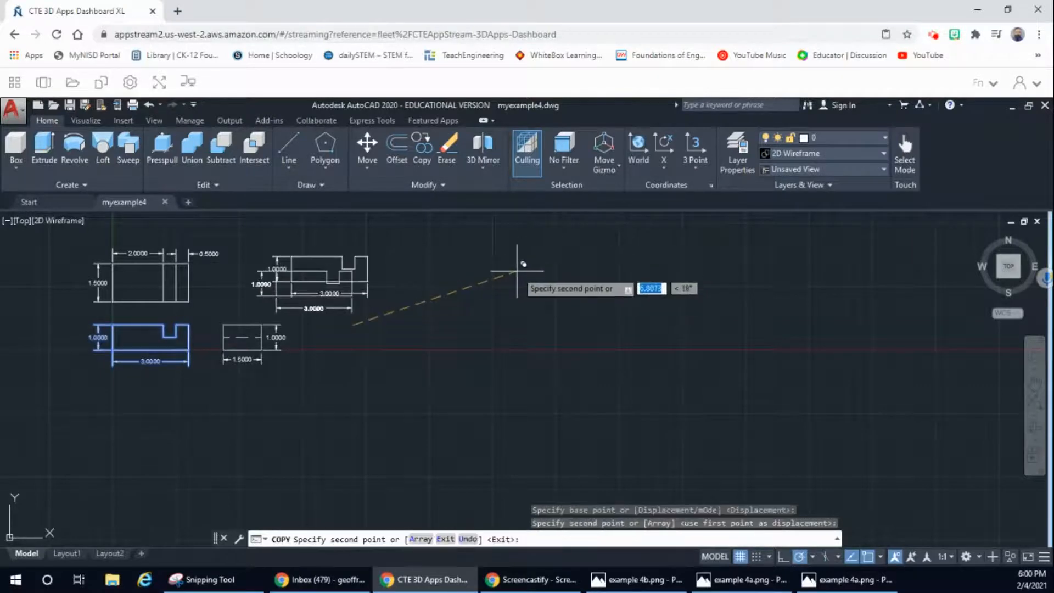
pyautogui.press('Escape')
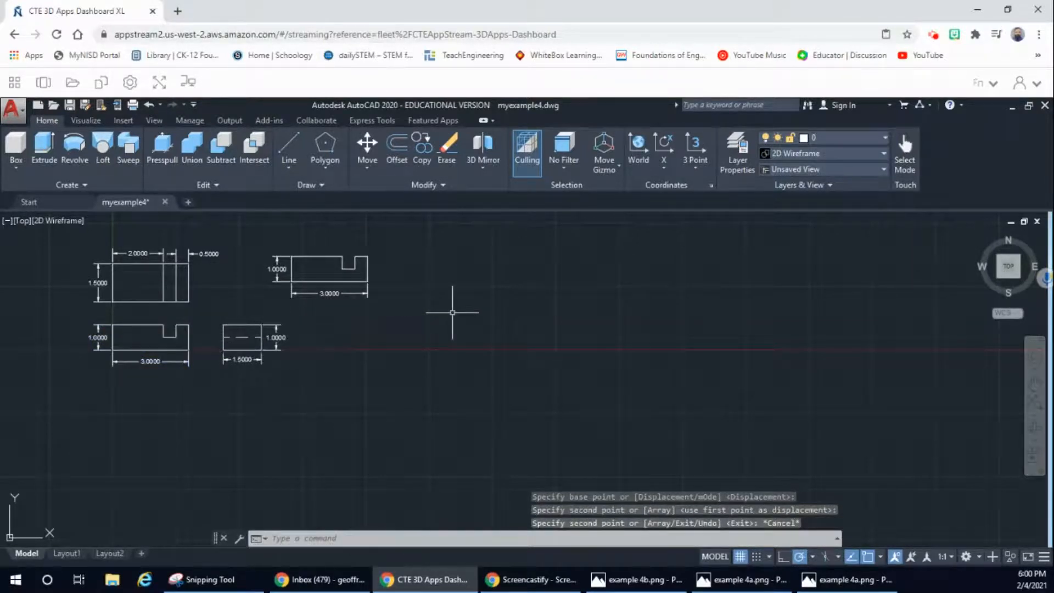
# Step: Erase the height and width dimensions from the copied front view, leaving only its outline
pyautogui.click(280, 271)
pyautogui.moveTo(278, 271)
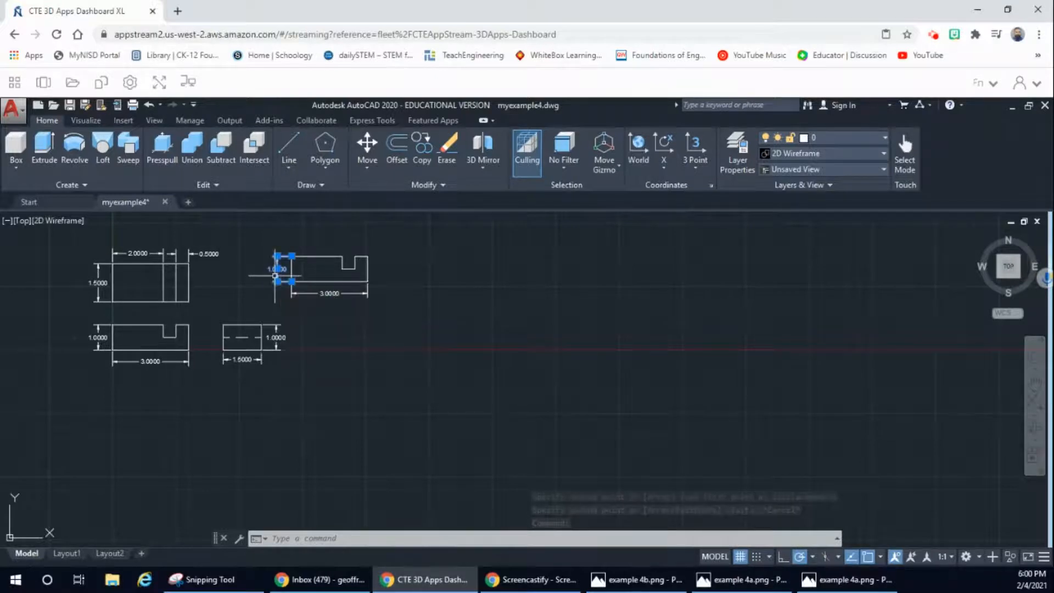
pyautogui.rightClick(278, 273)
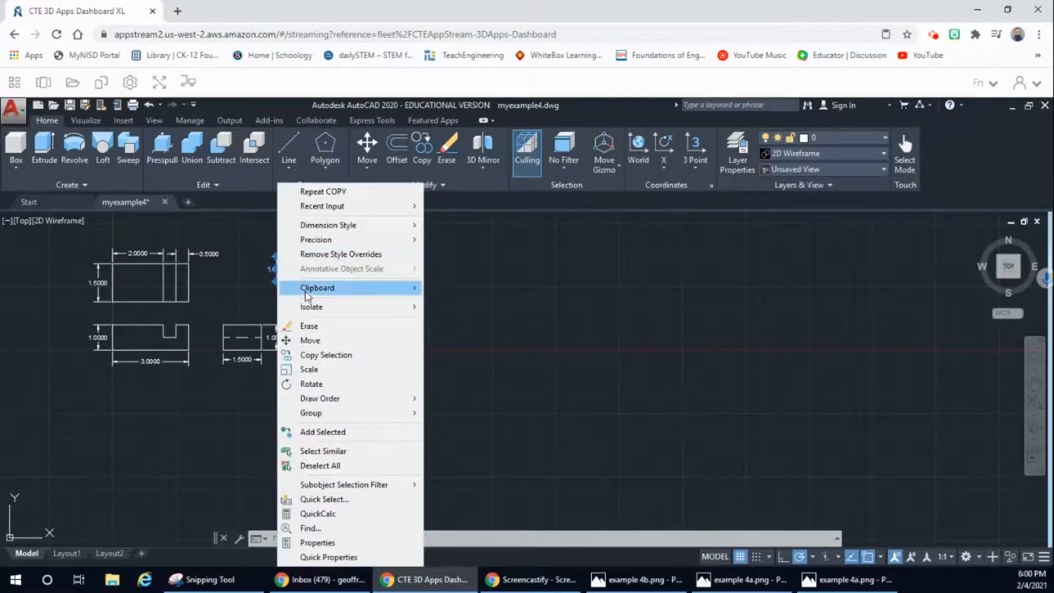
pyautogui.click(311, 326)
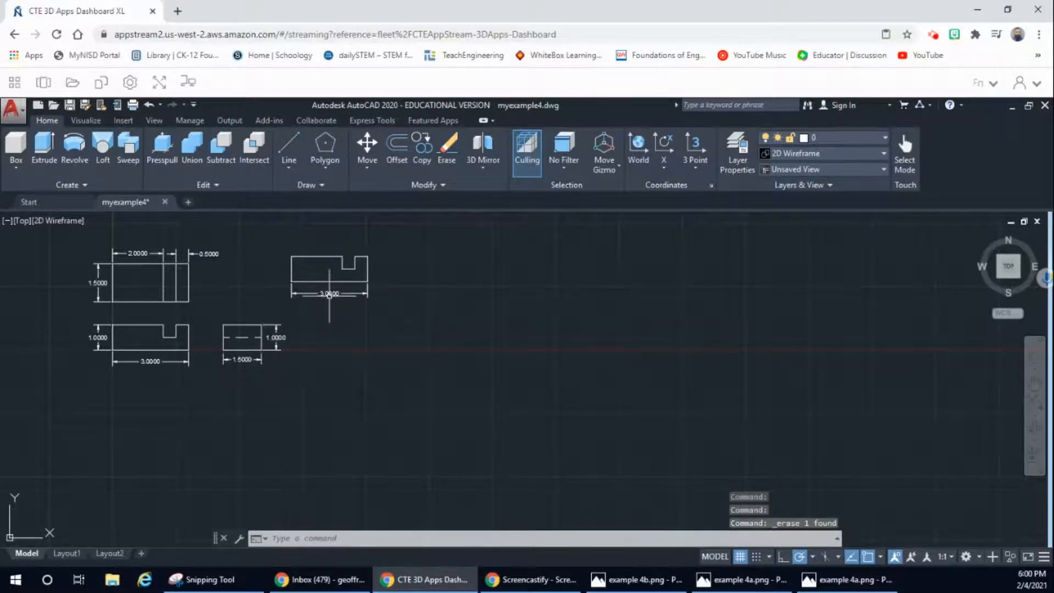
pyautogui.click(330, 293)
pyautogui.rightClick(331, 301)
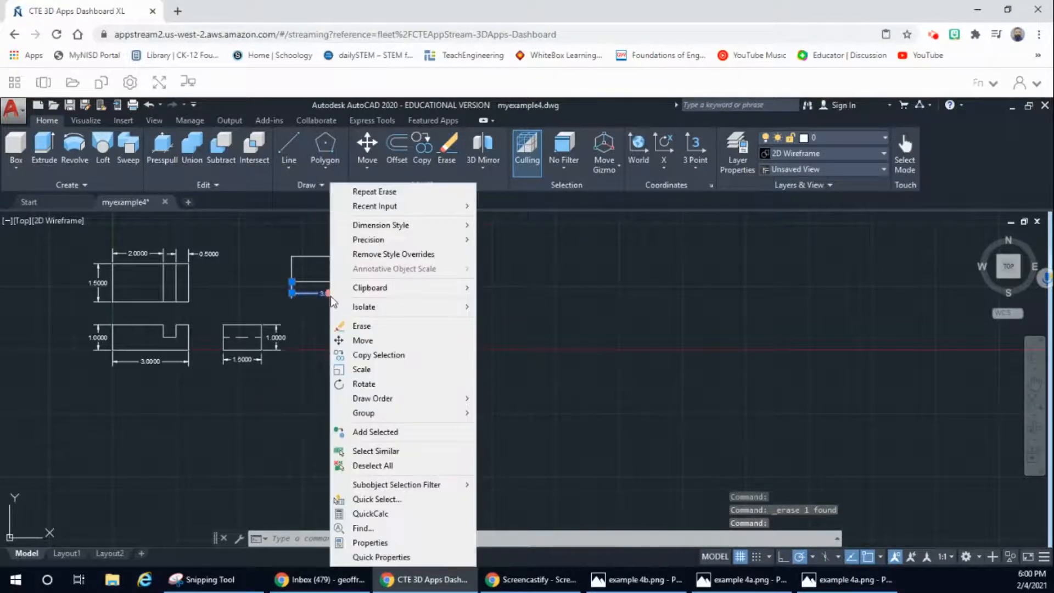
pyautogui.click(364, 326)
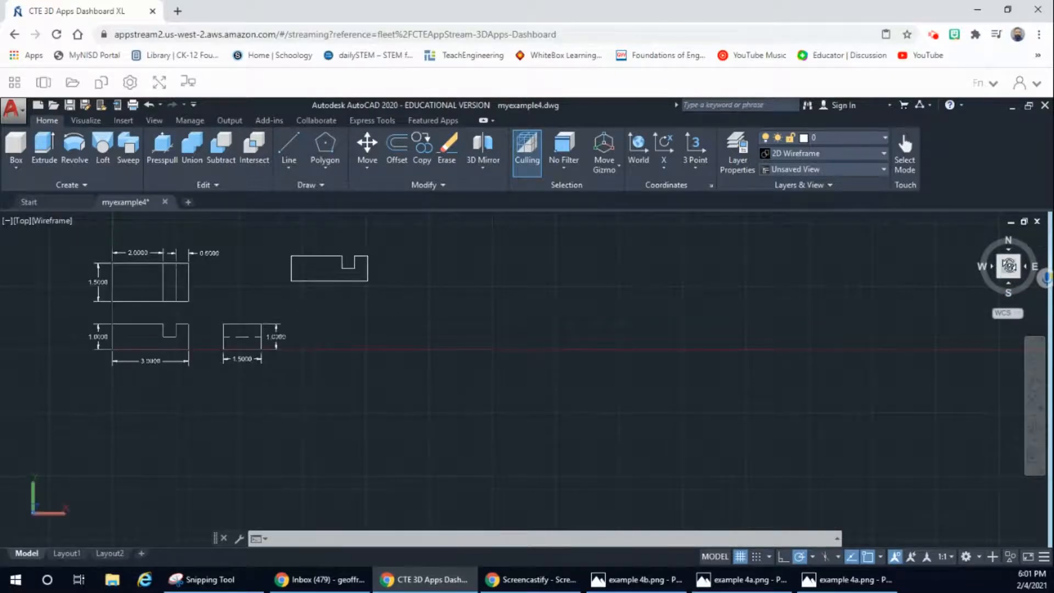
# Step: Join all the line segments of the copied front-view outline into one closed profile
pyautogui.click(1005, 264)
pyautogui.click(1004, 281)
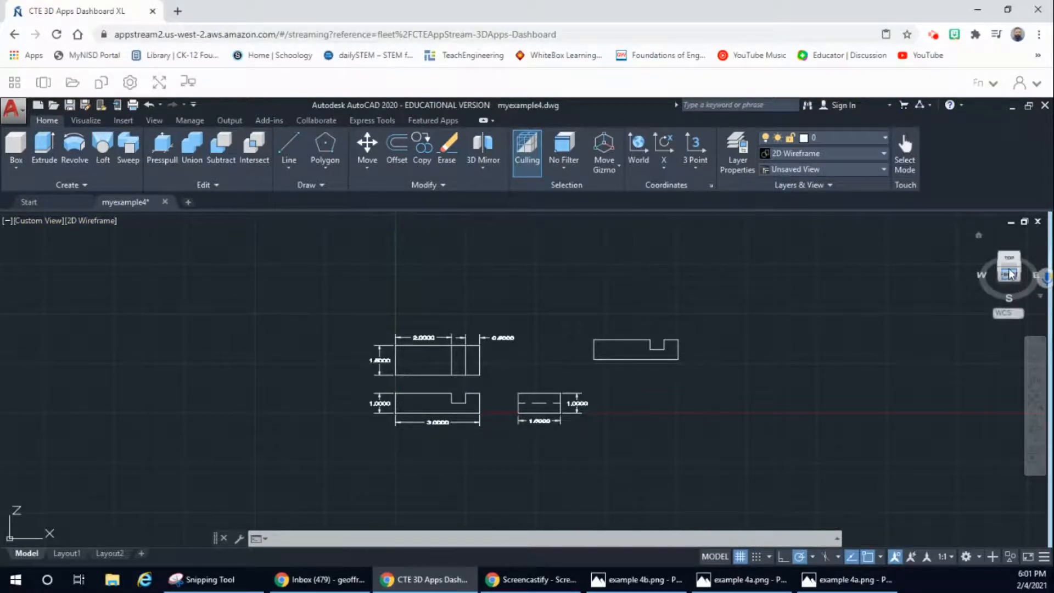
pyautogui.moveTo(1011, 274)
pyautogui.keyDown('shift'); pyautogui.mouseDown(button='middle')
pyautogui.moveTo(926, 256)
pyautogui.moveTo(851, 313)
pyautogui.moveTo(851, 285)
pyautogui.moveTo(931, 230)
pyautogui.moveTo(864, 199)
pyautogui.moveTo(865, 287)
pyautogui.moveTo(850, 344)
pyautogui.moveTo(871, 376)
pyautogui.moveTo(896, 382)
pyautogui.mouseUp(button='middle'); pyautogui.keyUp('shift')
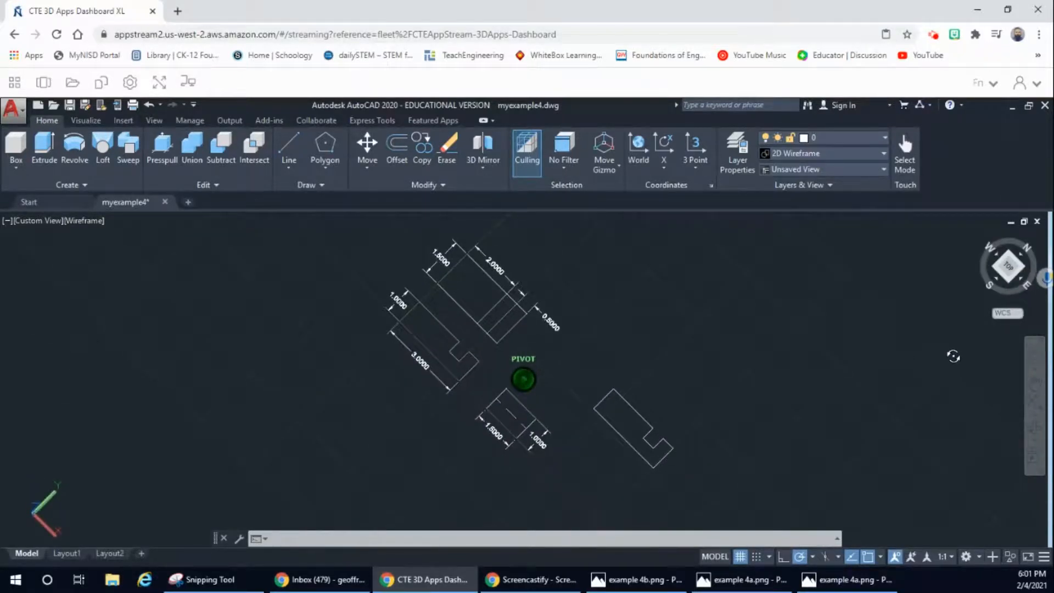
pyautogui.moveTo(953, 356)
pyautogui.keyDown('shift'); pyautogui.mouseDown(button='middle')
pyautogui.moveTo(973, 329)
pyautogui.moveTo(974, 291)
pyautogui.moveTo(941, 261)
pyautogui.moveTo(971, 276)
pyautogui.moveTo(966, 292)
pyautogui.moveTo(913, 277)
pyautogui.moveTo(960, 279)
pyautogui.moveTo(932, 367)
pyautogui.moveTo(943, 325)
pyautogui.moveTo(935, 298)
pyautogui.mouseUp(button='middle'); pyautogui.keyUp('shift')
pyautogui.moveTo(935, 298); pyautogui.dragTo(934, 297)
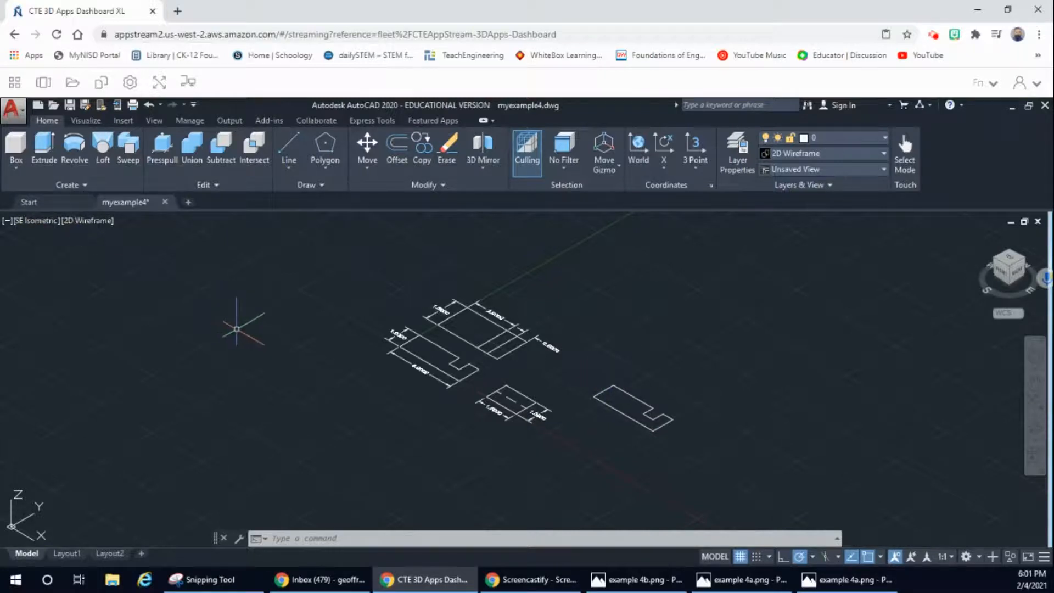
pyautogui.press('Escape')
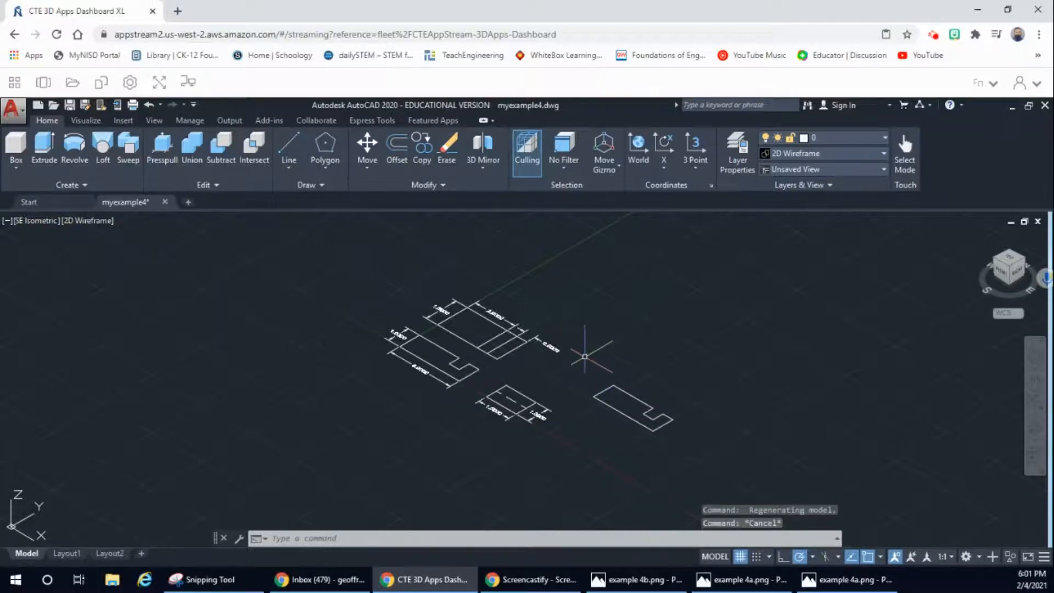
pyautogui.click(544, 392)
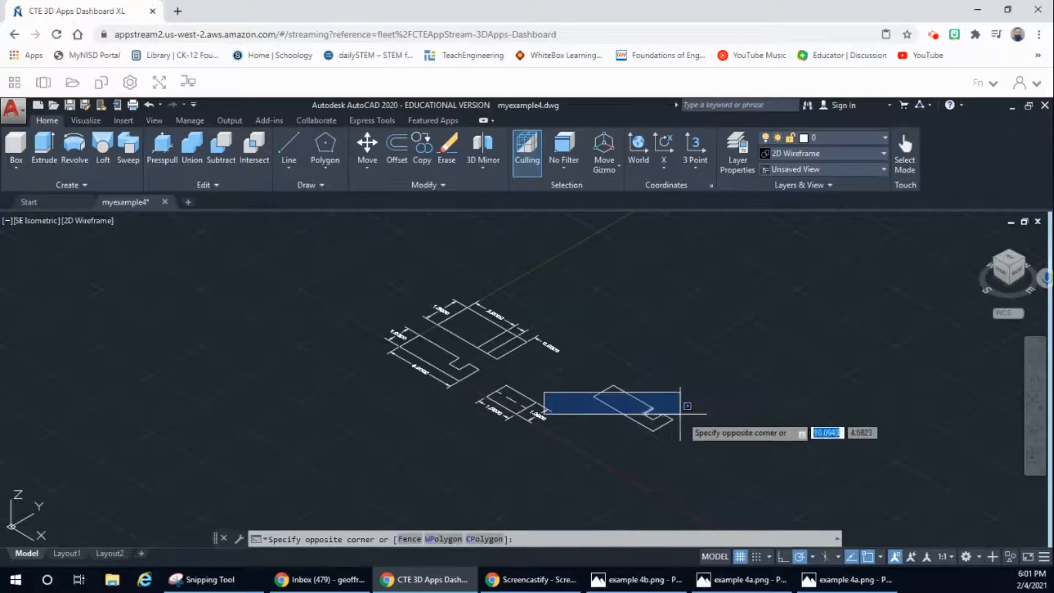
pyautogui.click(734, 448)
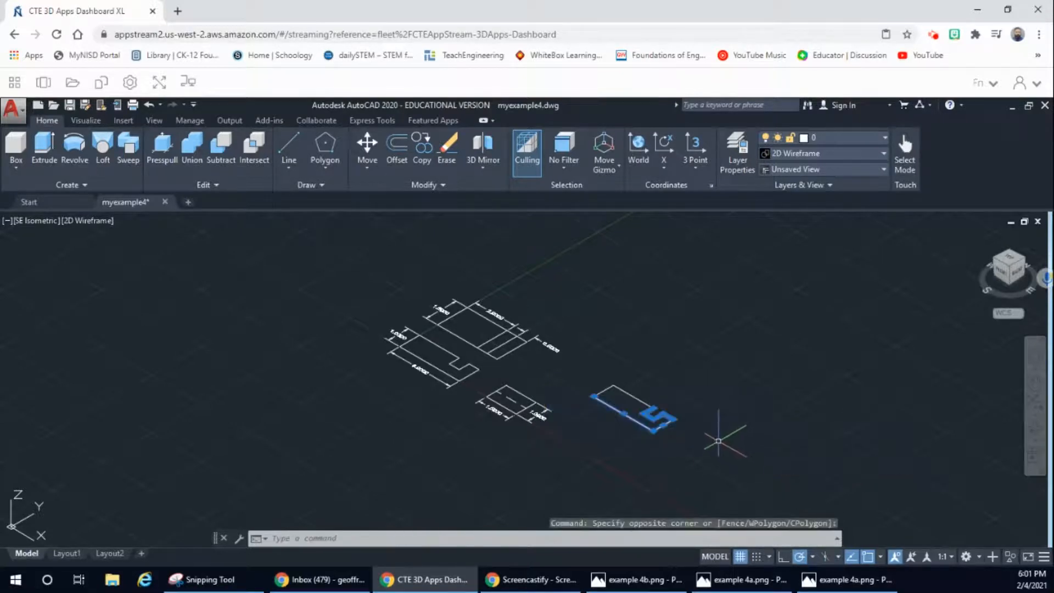
pyautogui.click(560, 369)
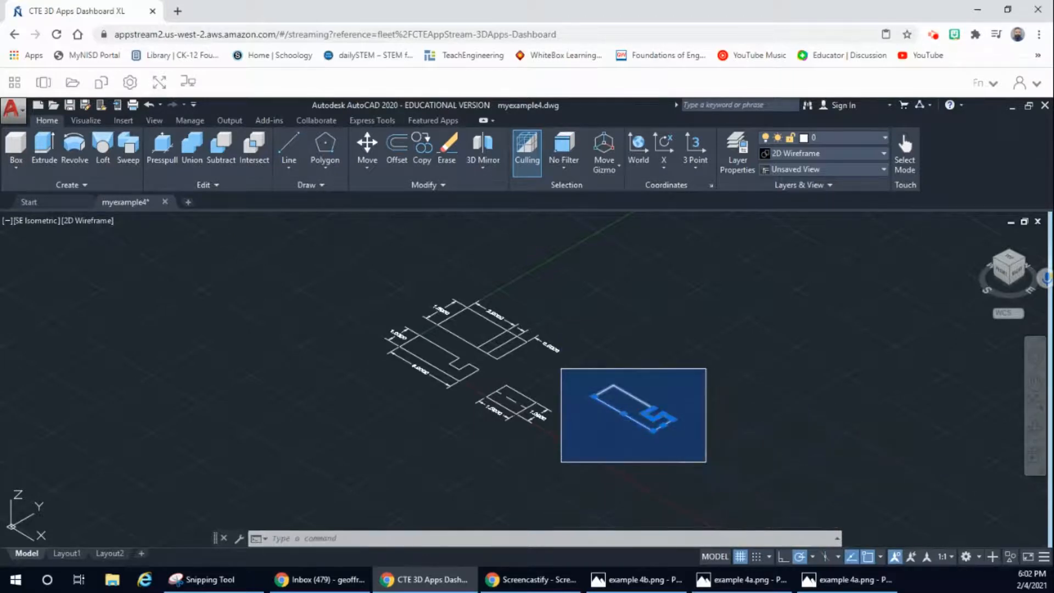
pyautogui.click(704, 447)
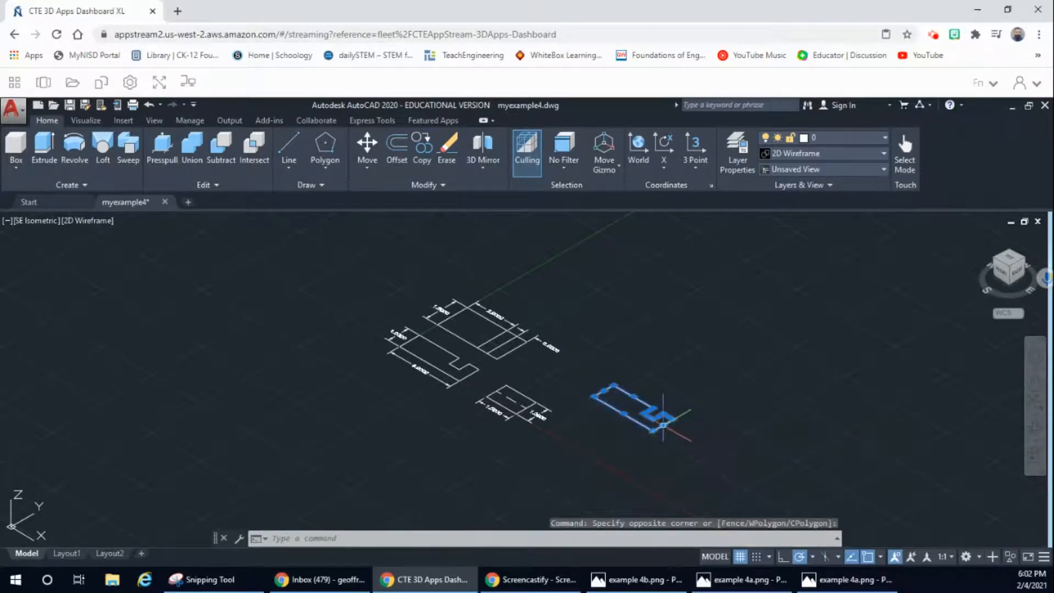
pyautogui.write('j')
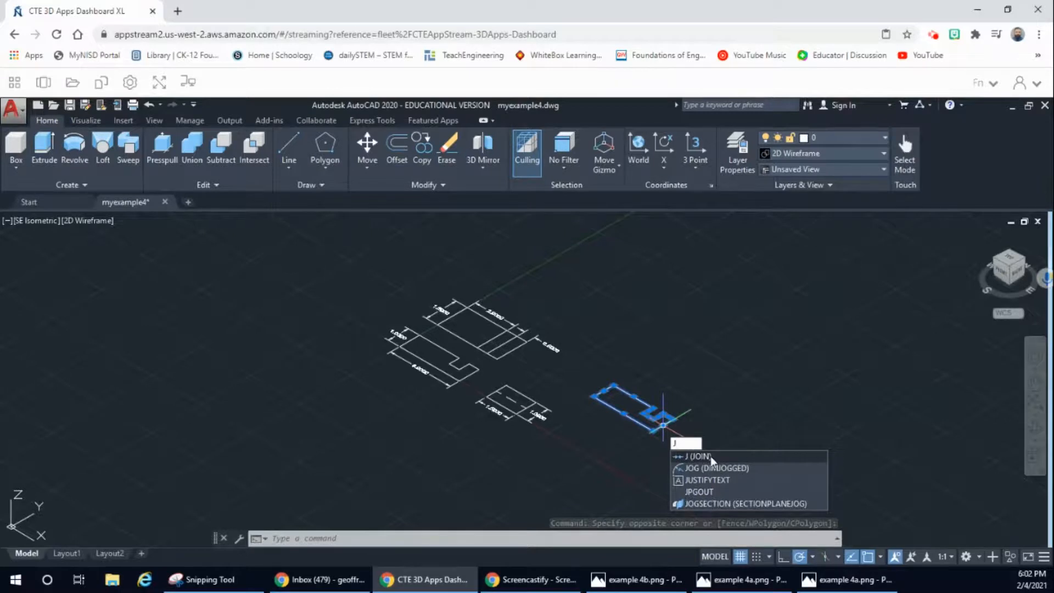
pyautogui.press('Return')
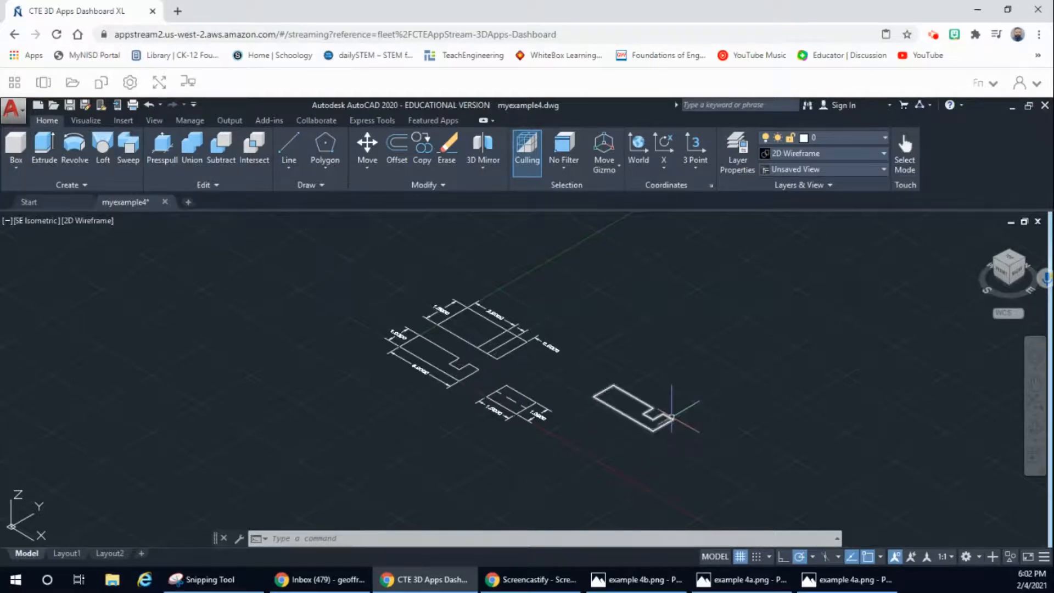
# Step: Check the reference dimensions in example 4a.png and extrude the joined front-view profile to a height of 1
pyautogui.click(729, 585)
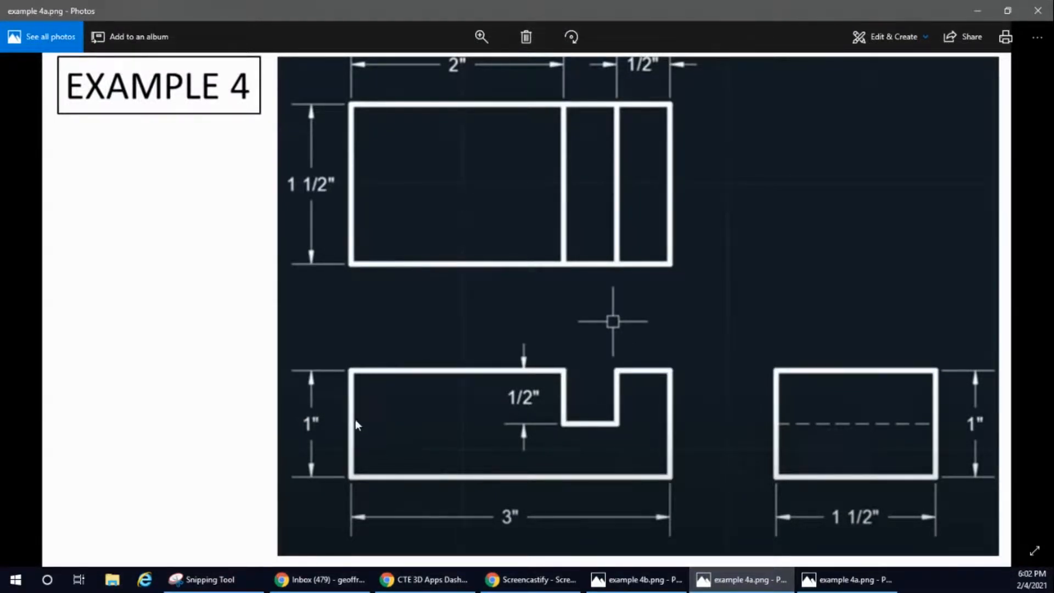
pyautogui.click(976, 11)
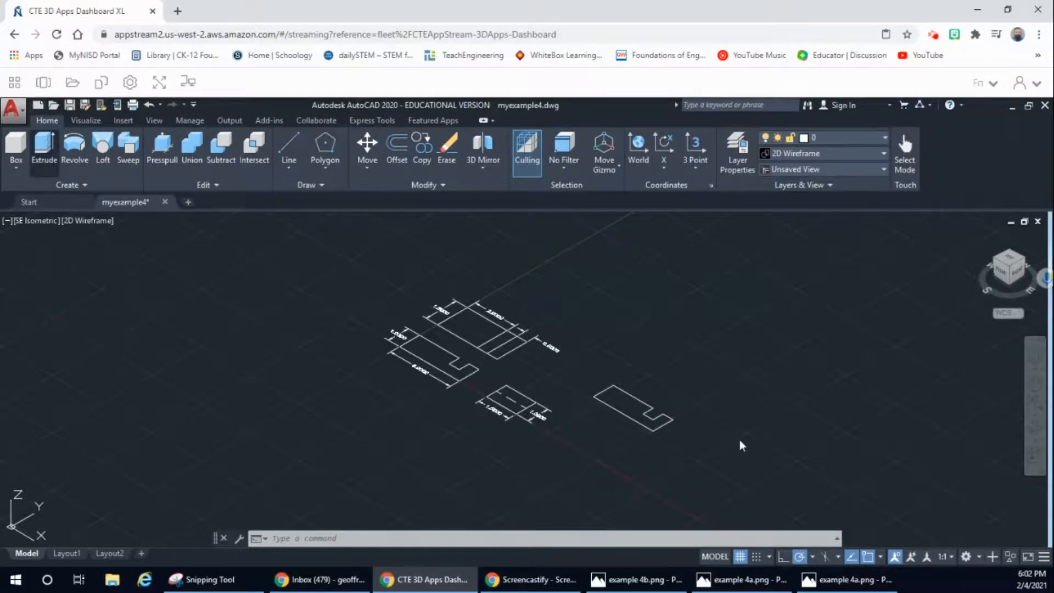
pyautogui.click(643, 427)
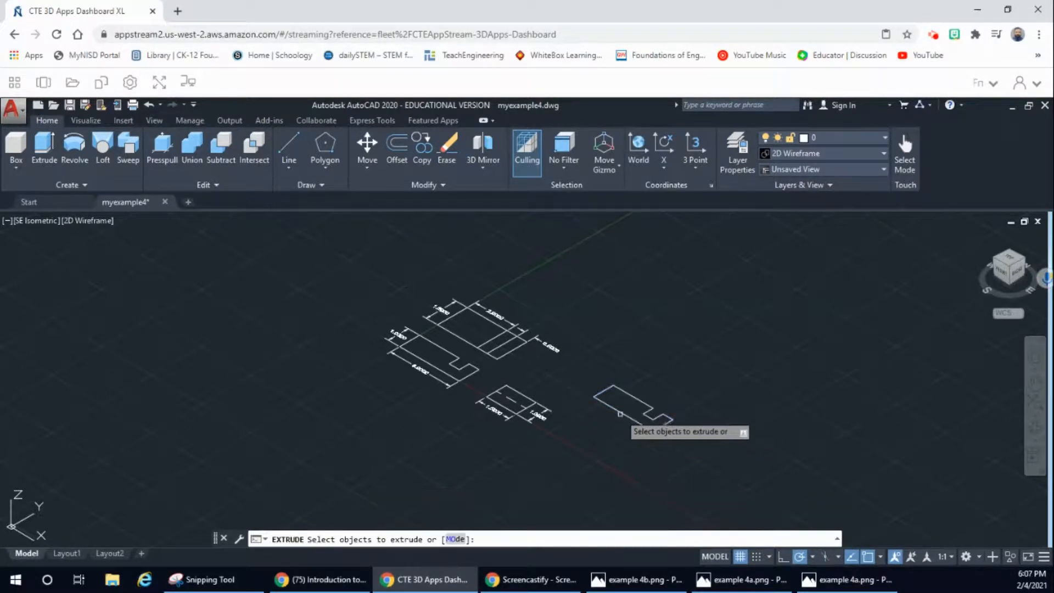
pyautogui.click(624, 414)
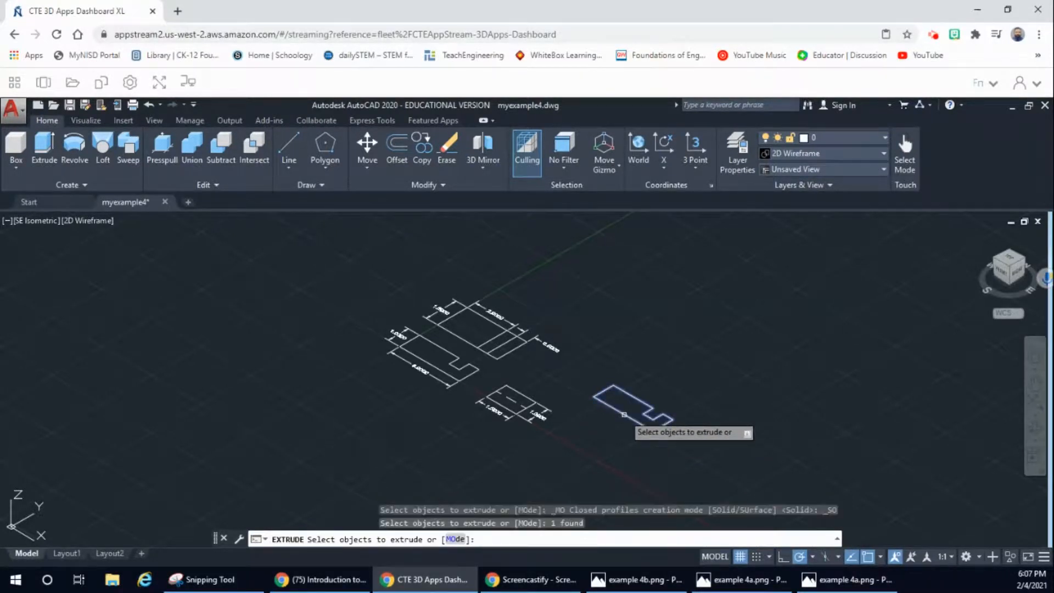
pyautogui.press('Return')
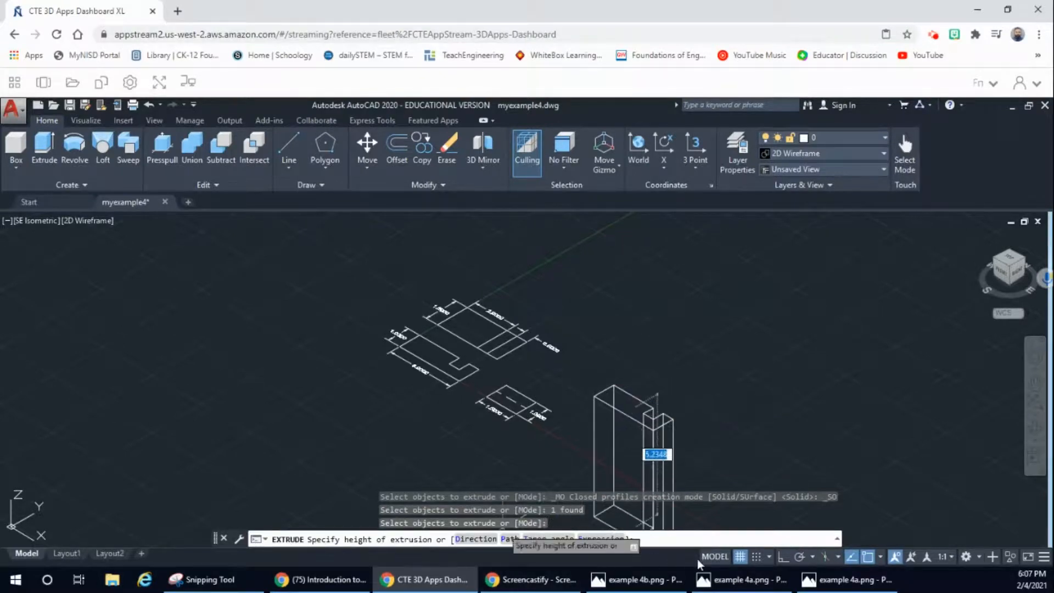
pyautogui.click(730, 584)
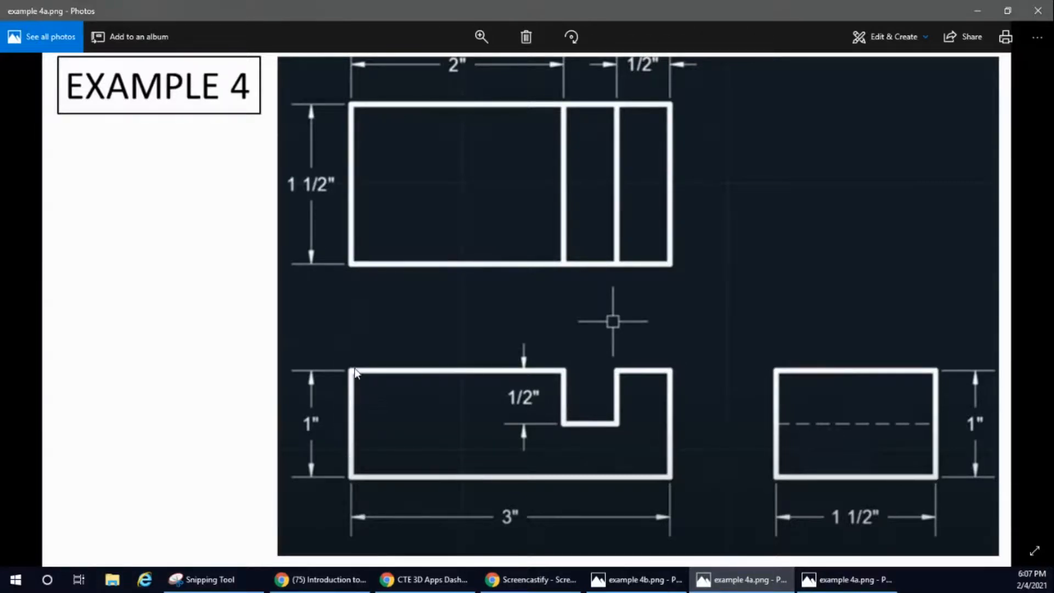
pyautogui.click(977, 10)
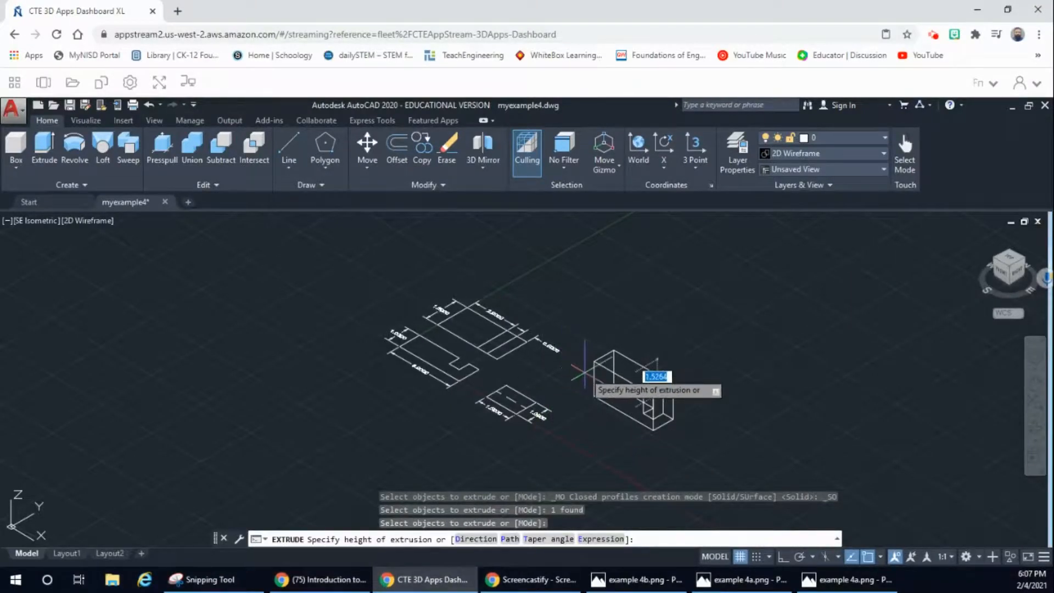
pyautogui.press('Return')
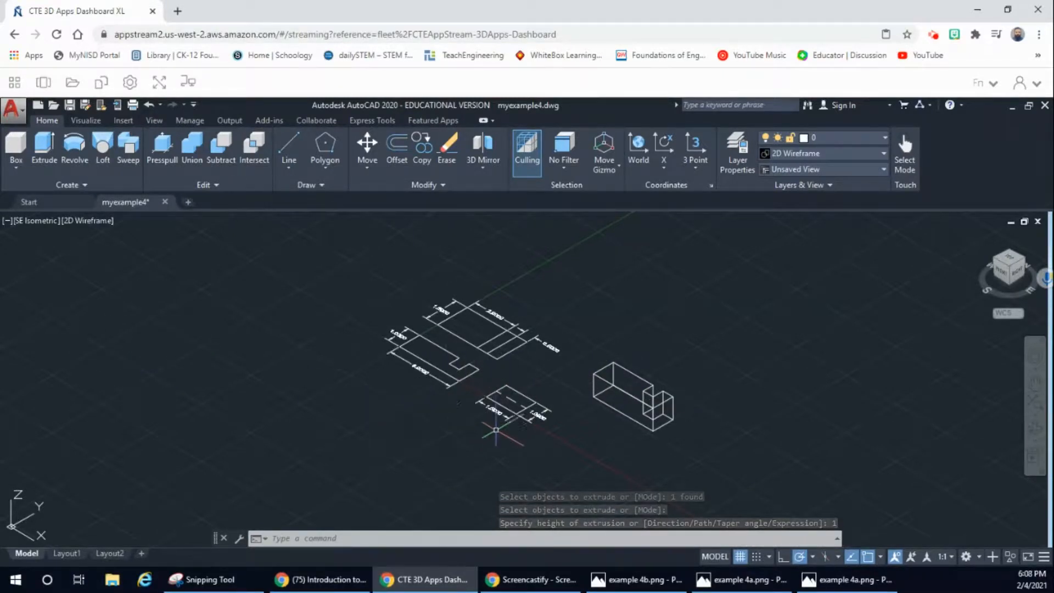
# Step: Examine the extruded solid beside the flat views from the top, from several isometric directions and by free orbiting
pyautogui.click(1011, 262)
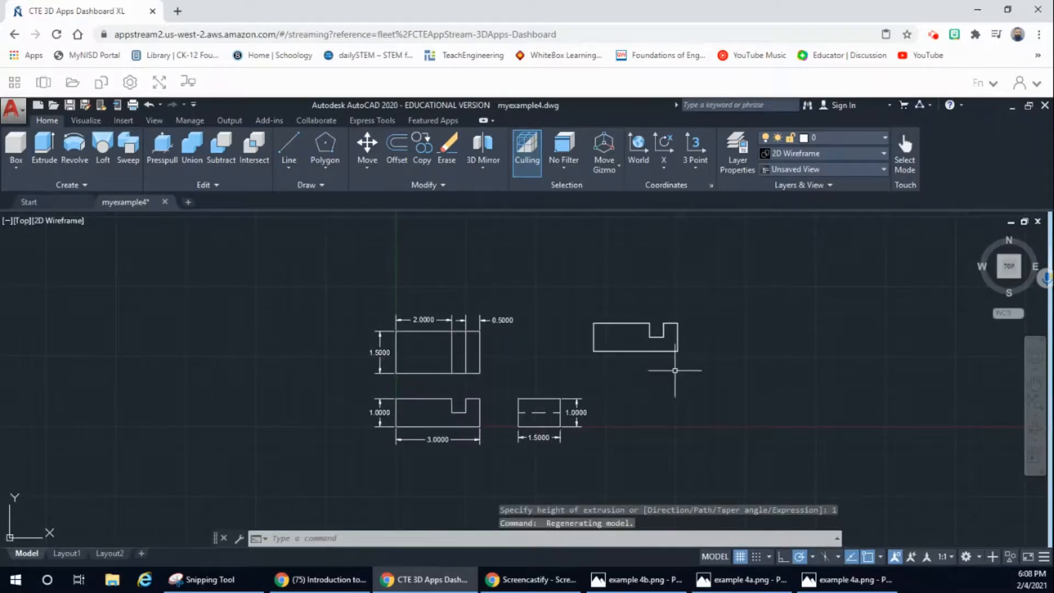
pyautogui.moveTo(675, 370); pyautogui.dragTo(644, 385, button='middle')
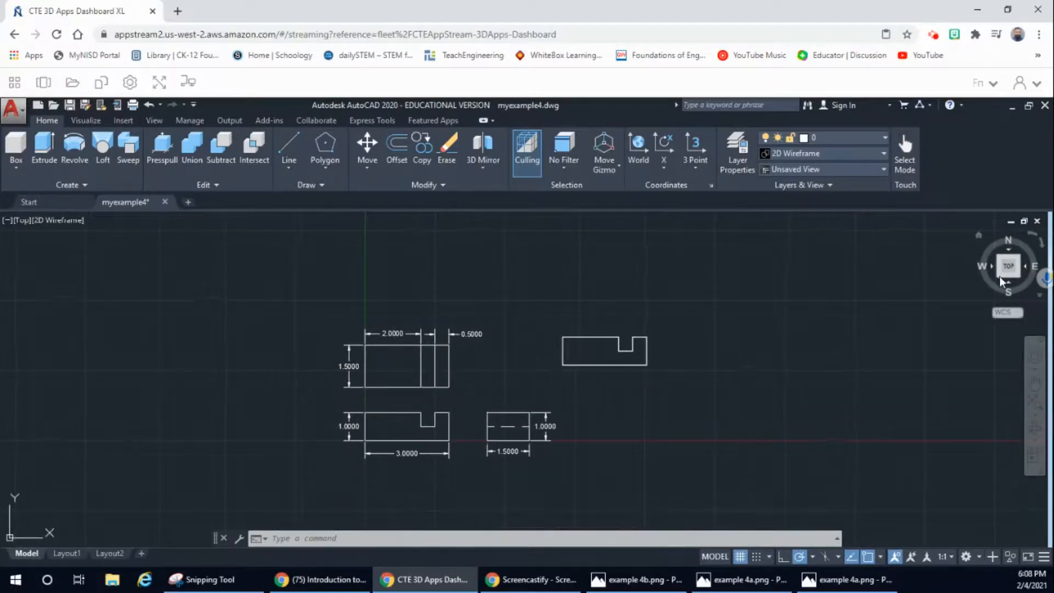
pyautogui.click(998, 256)
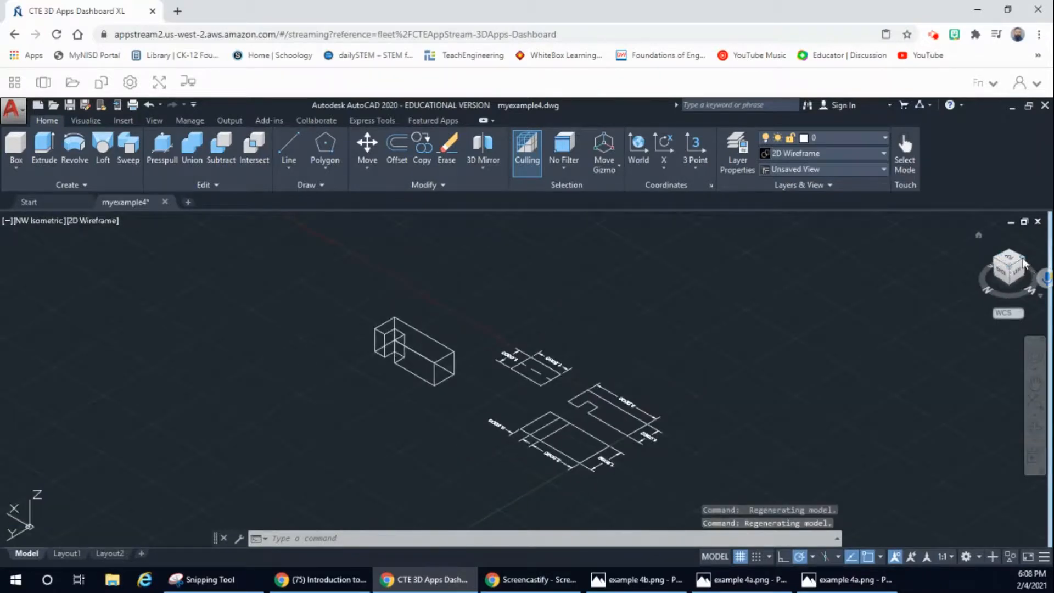
pyautogui.click(1023, 264)
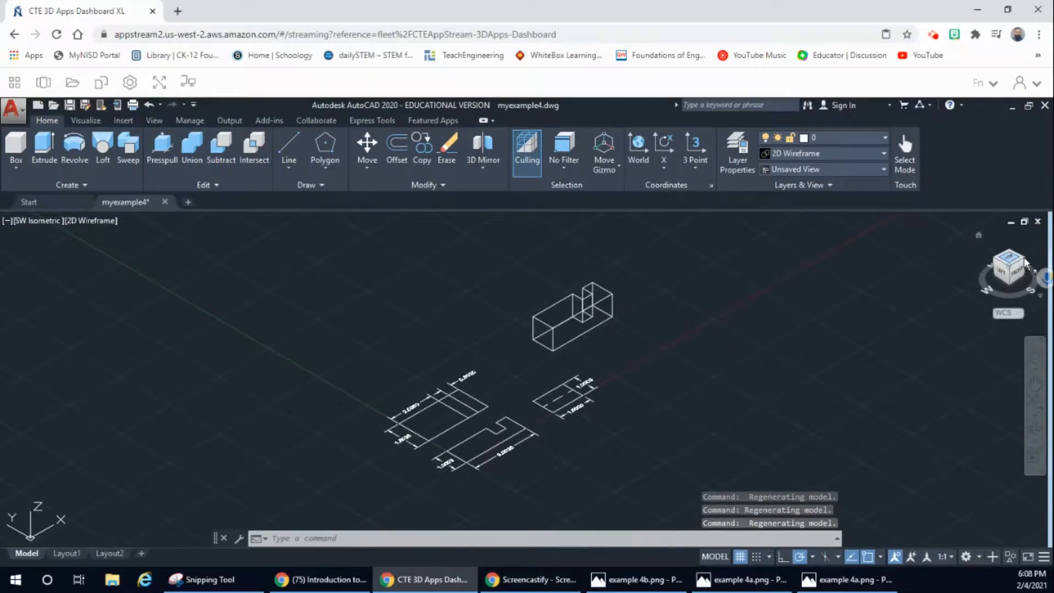
pyautogui.click(1025, 263)
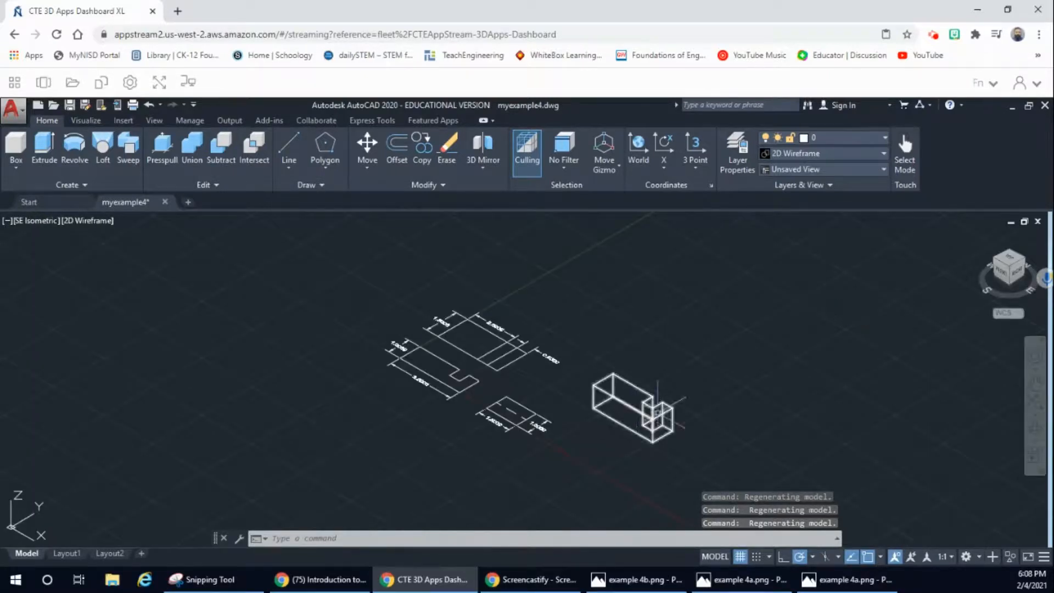
pyautogui.click(1009, 254)
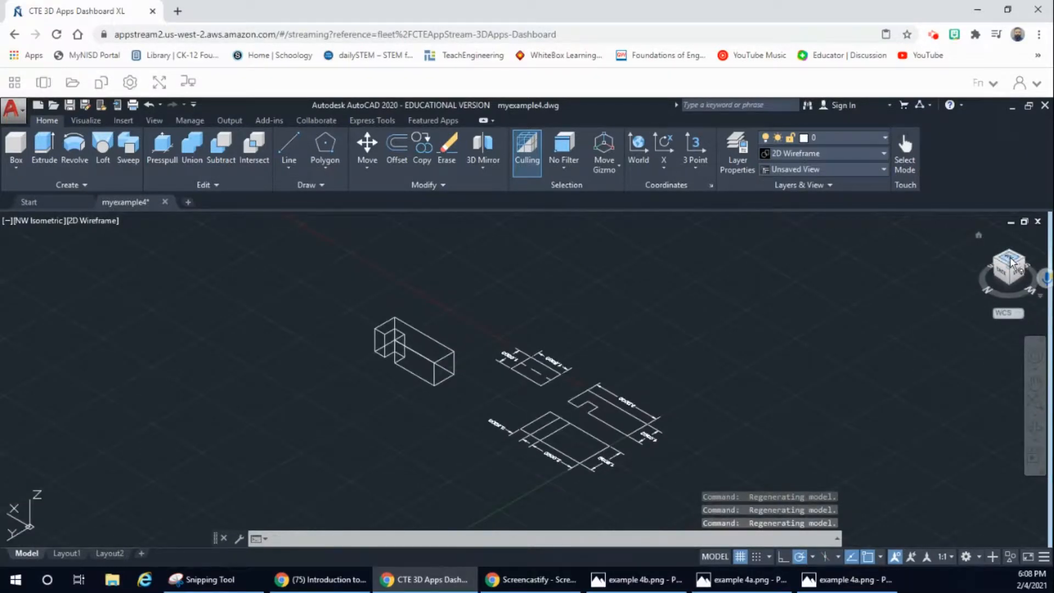
pyautogui.click(1010, 261)
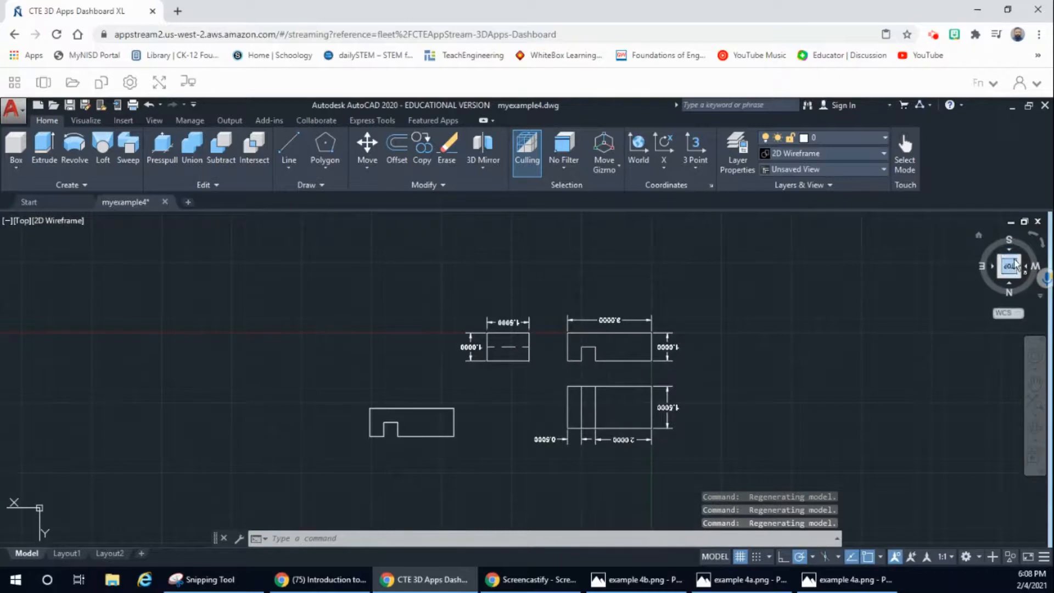
pyautogui.click(1018, 260)
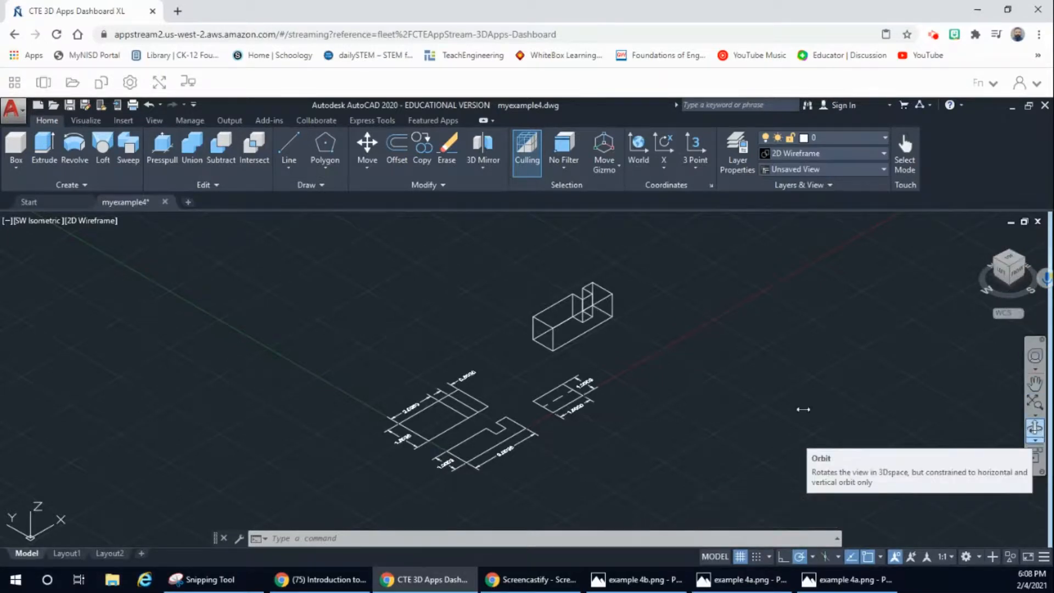
pyautogui.click(1034, 428)
pyautogui.moveTo(694, 360); pyautogui.dragTo(689, 366)
pyautogui.moveTo(689, 366)
pyautogui.mouseDown(button='middle')
pyautogui.moveTo(674, 393)
pyautogui.moveTo(635, 390)
pyautogui.moveTo(612, 335)
pyautogui.mouseUp(button='middle')
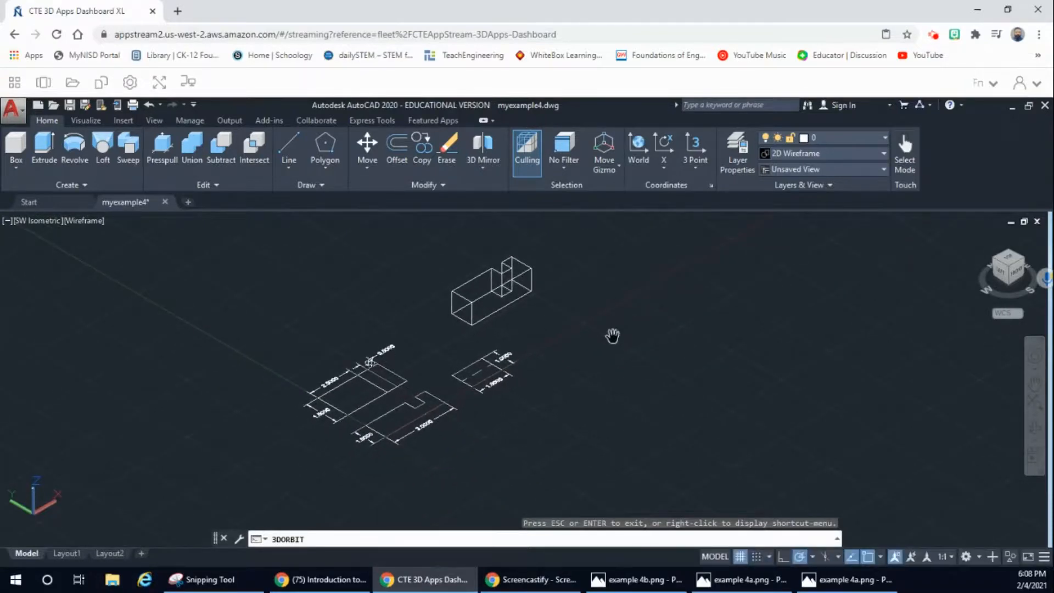
pyautogui.moveTo(412, 292)
pyautogui.mouseDown()
pyautogui.moveTo(461, 308)
pyautogui.moveTo(316, 378)
pyautogui.moveTo(301, 353)
pyautogui.moveTo(259, 427)
pyautogui.moveTo(188, 414)
pyautogui.moveTo(242, 470)
pyautogui.moveTo(256, 468)
pyautogui.moveTo(239, 466)
pyautogui.moveTo(250, 489)
pyautogui.moveTo(243, 477)
pyautogui.mouseUp()
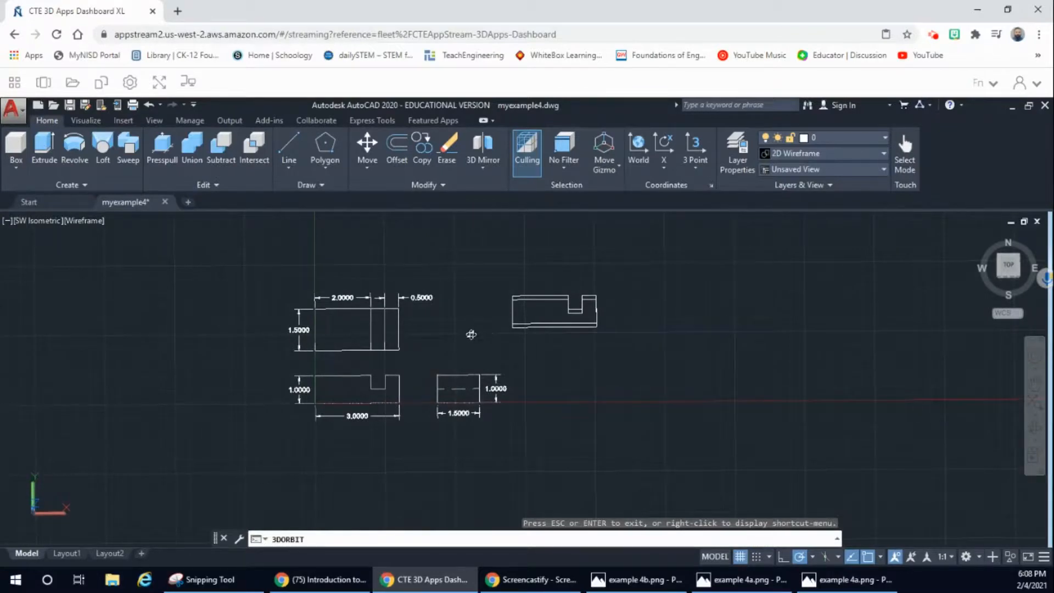
pyautogui.moveTo(471, 334); pyautogui.dragTo(445, 337)
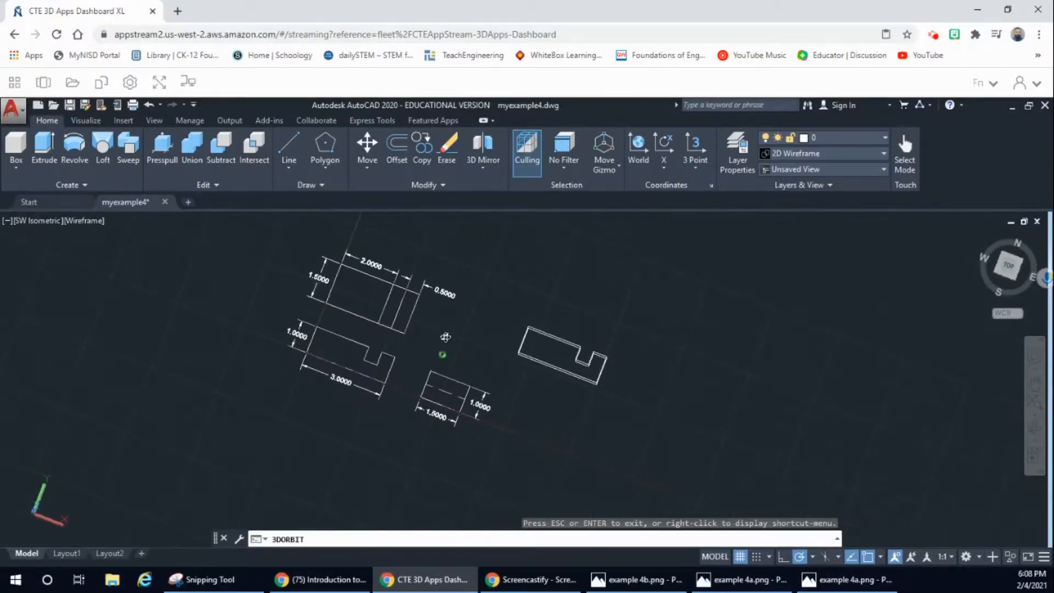
pyautogui.moveTo(329, 328)
pyautogui.mouseDown()
pyautogui.moveTo(267, 328)
pyautogui.moveTo(242, 388)
pyautogui.moveTo(334, 437)
pyautogui.moveTo(334, 456)
pyautogui.moveTo(315, 455)
pyautogui.moveTo(297, 432)
pyautogui.moveTo(308, 444)
pyautogui.moveTo(312, 320)
pyautogui.moveTo(229, 438)
pyautogui.moveTo(267, 403)
pyautogui.mouseUp()
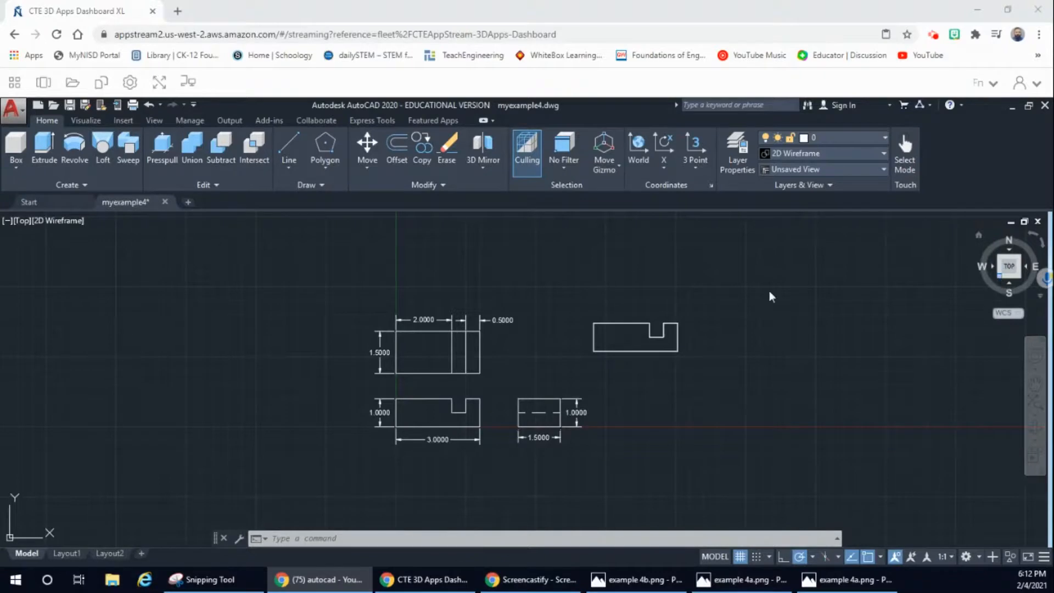
# Step: Show the drawing from the southwest isometric direction and display the extruded solid in the Shaded visual style
pyautogui.click(1000, 276)
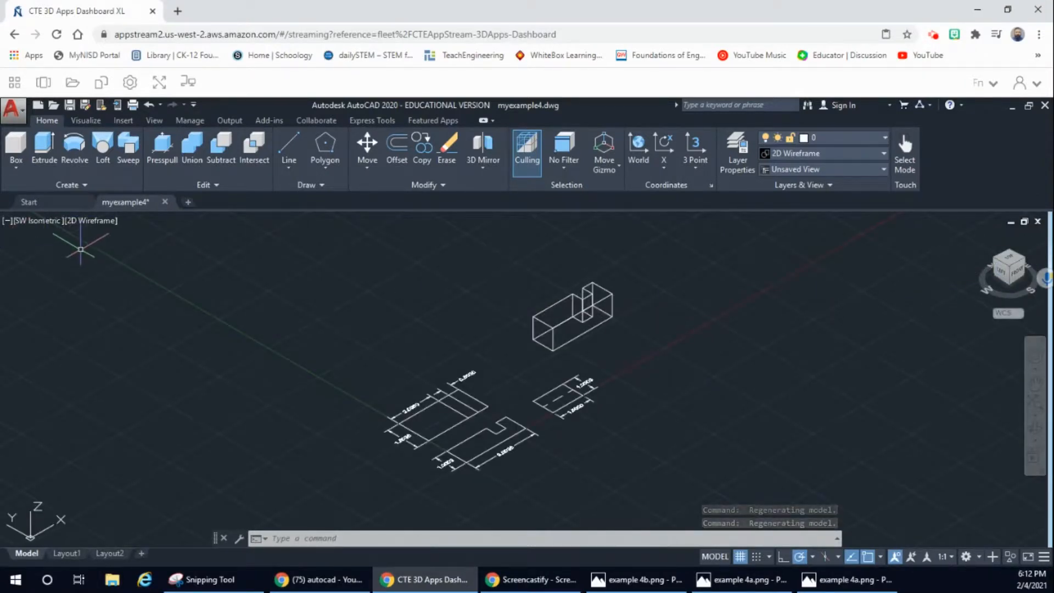
pyautogui.click(100, 221)
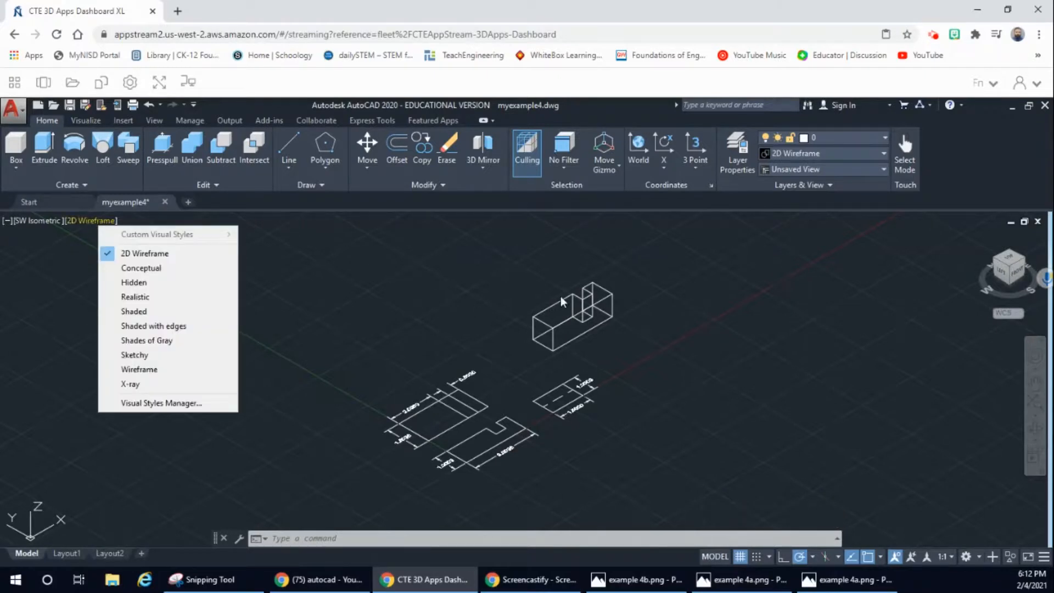
pyautogui.click(483, 253)
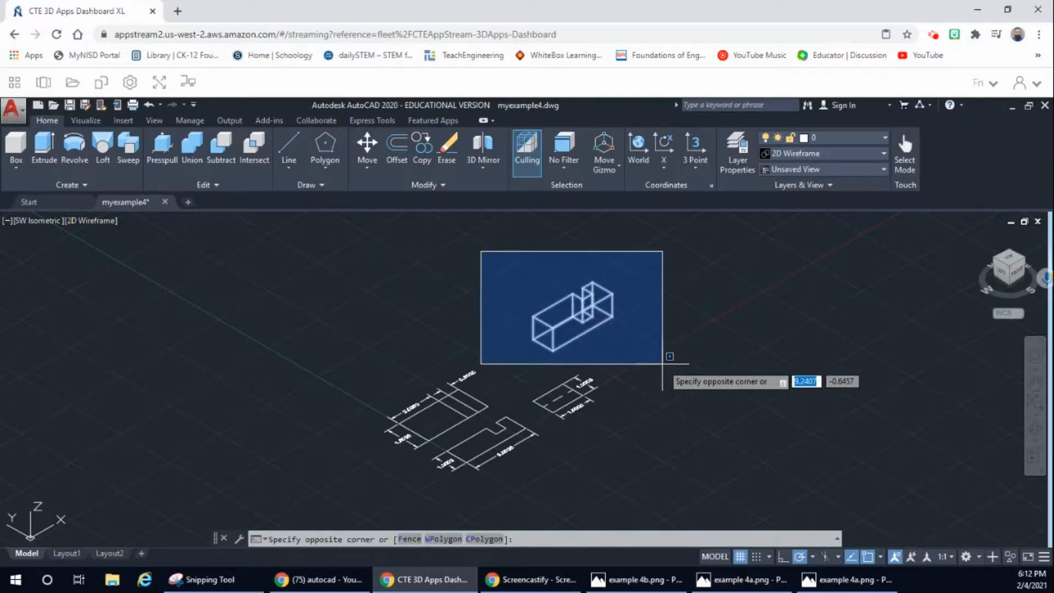
pyautogui.click(696, 365)
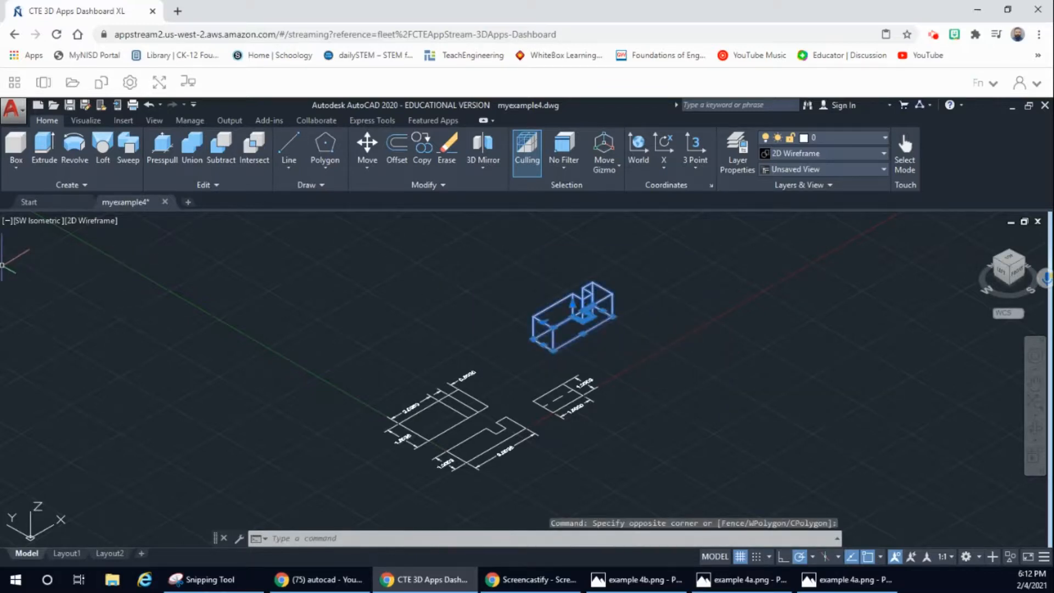
pyautogui.click(82, 221)
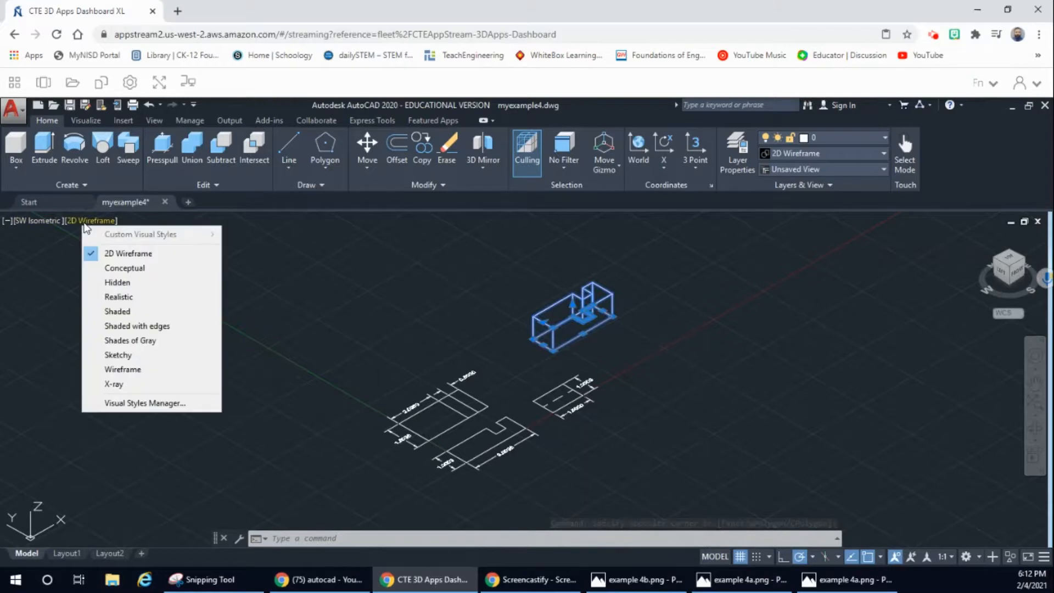
pyautogui.click(116, 311)
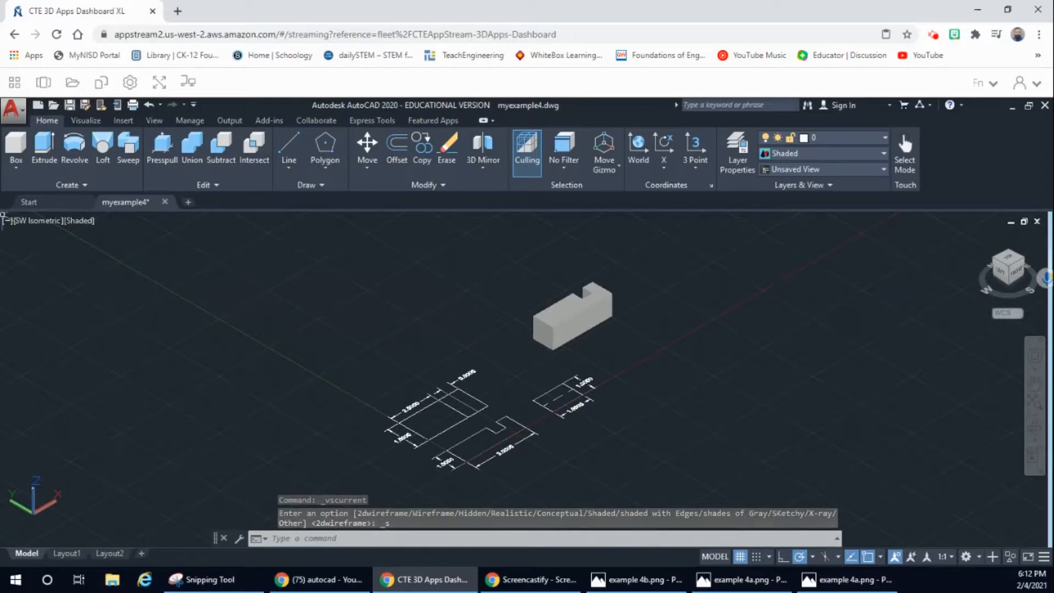
# Step: Preview the extruded solid in the Realistic, Hidden, Wireframe and Conceptual visual styles
pyautogui.click(72, 221)
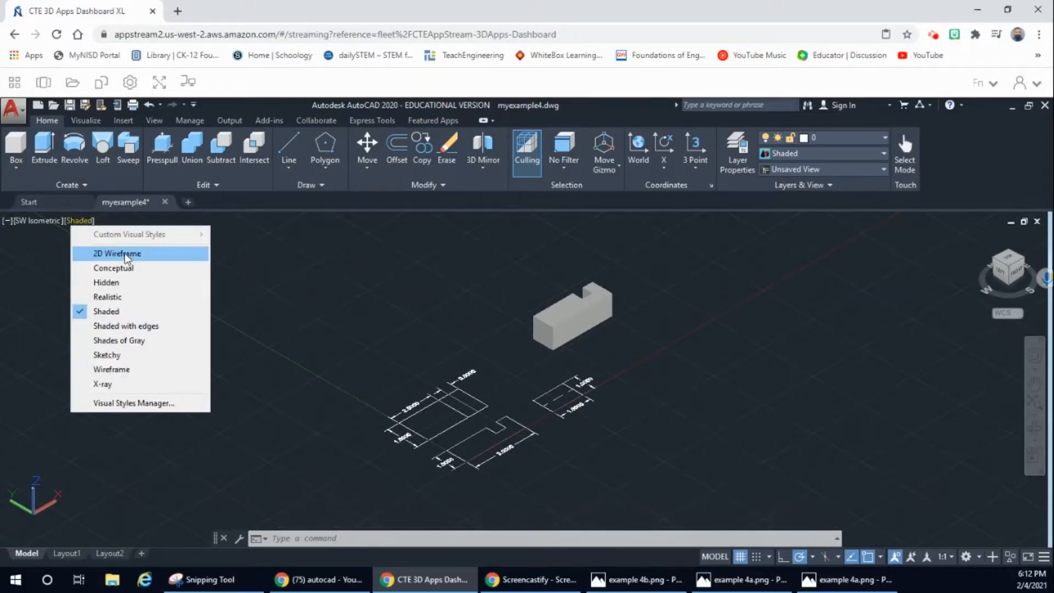
pyautogui.click(123, 297)
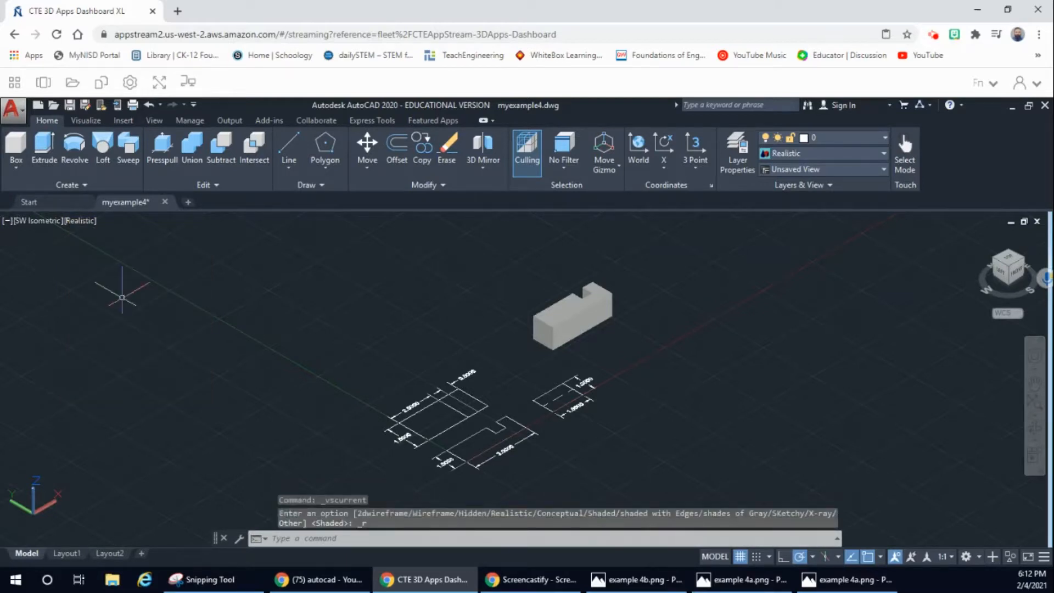
pyautogui.click(75, 221)
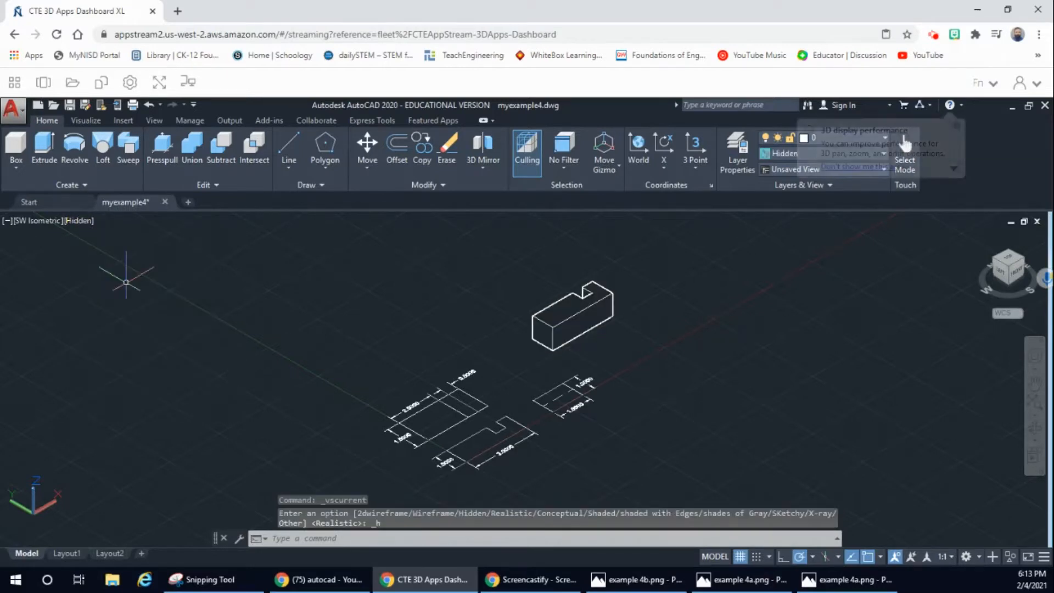
pyautogui.click(130, 290)
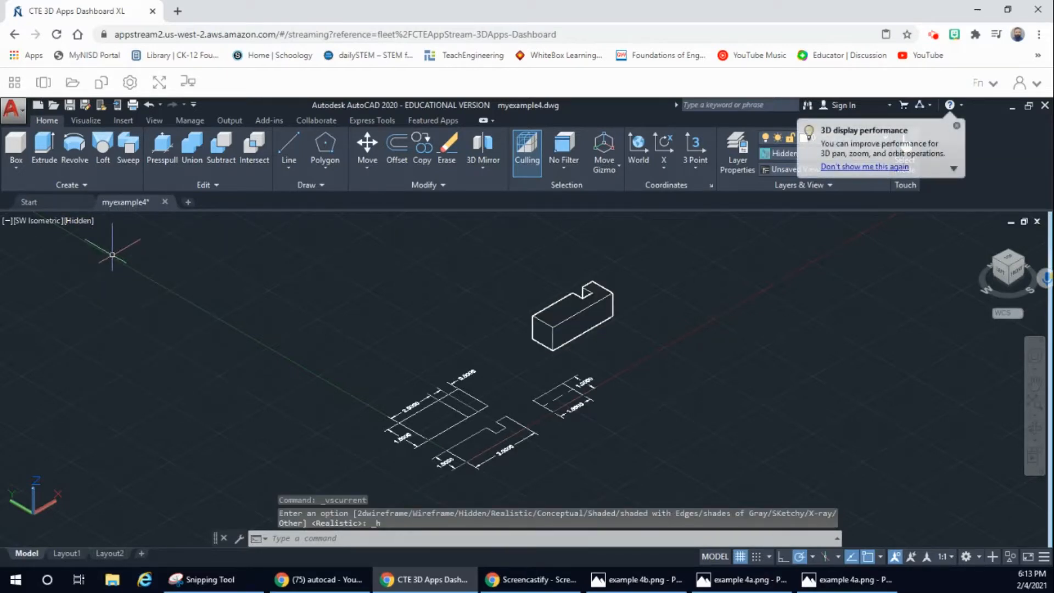
pyautogui.click(85, 220)
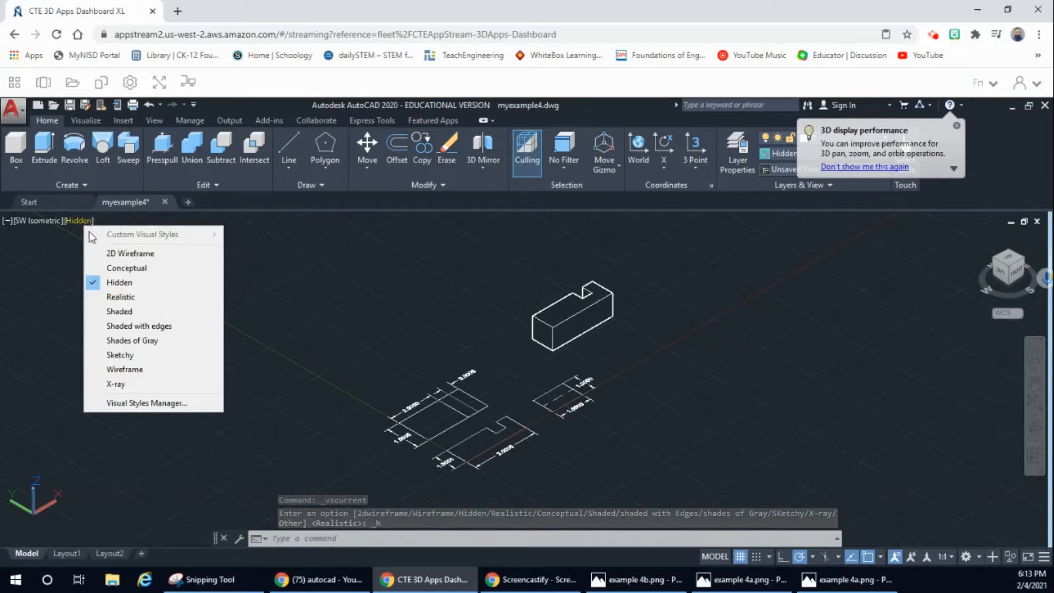
pyautogui.click(126, 369)
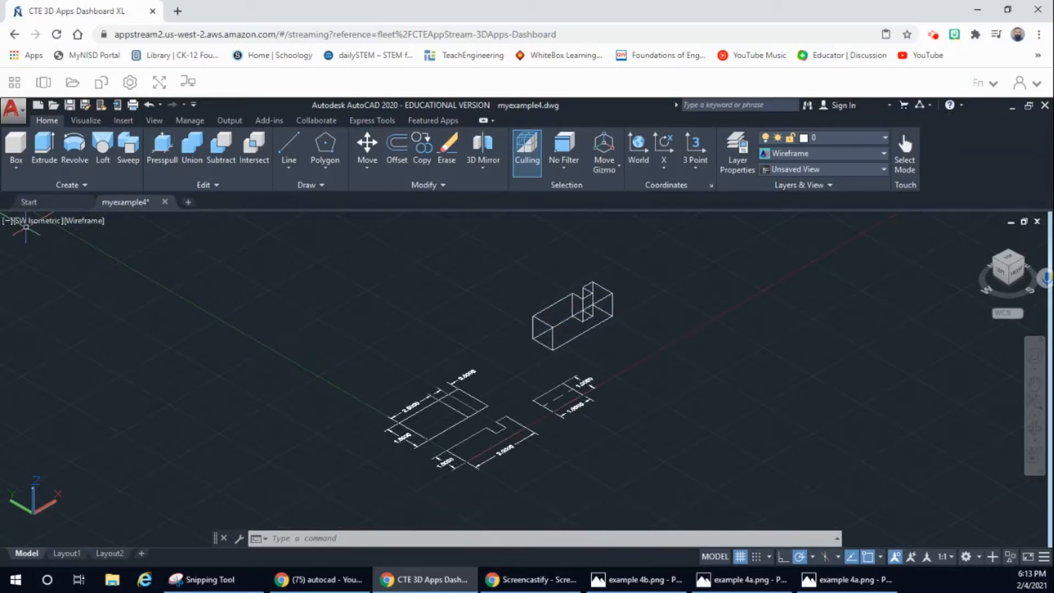
pyautogui.click(90, 219)
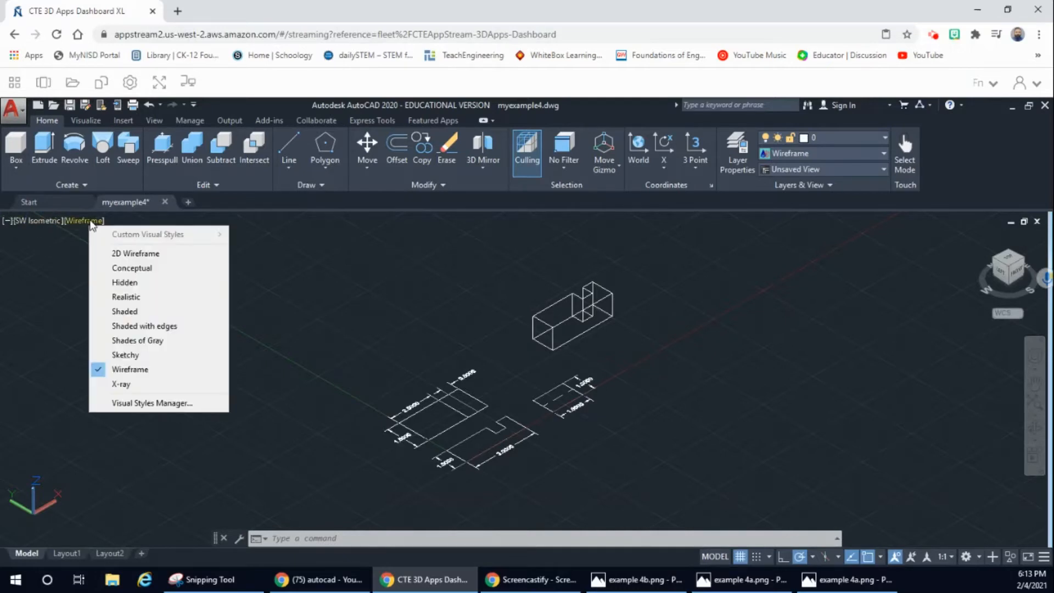
pyautogui.click(132, 268)
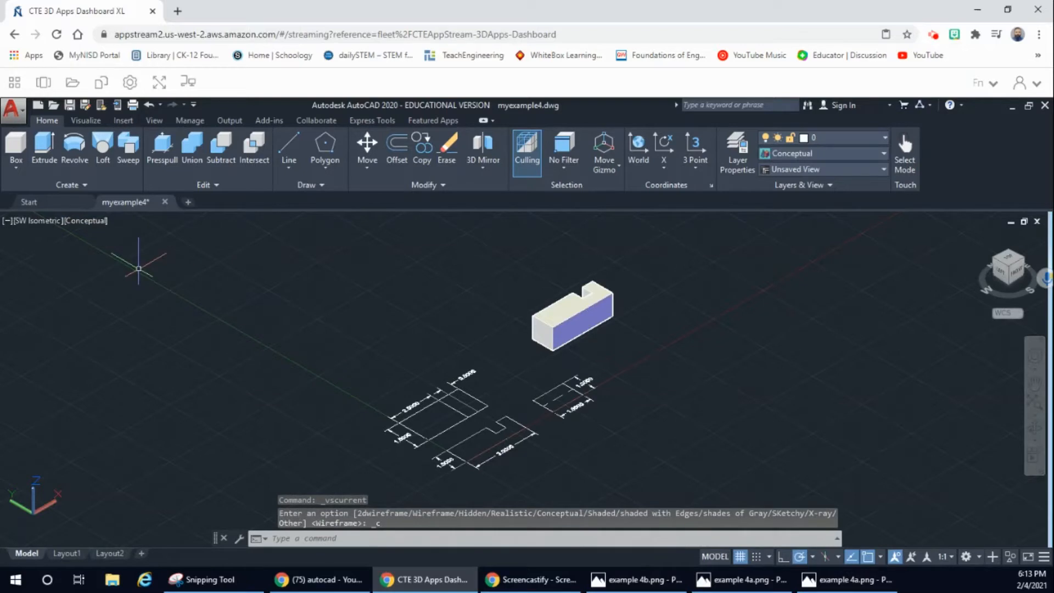
# Step: Display the extruded solid and the flat views in the X-Ray visual style
pyautogui.click(83, 220)
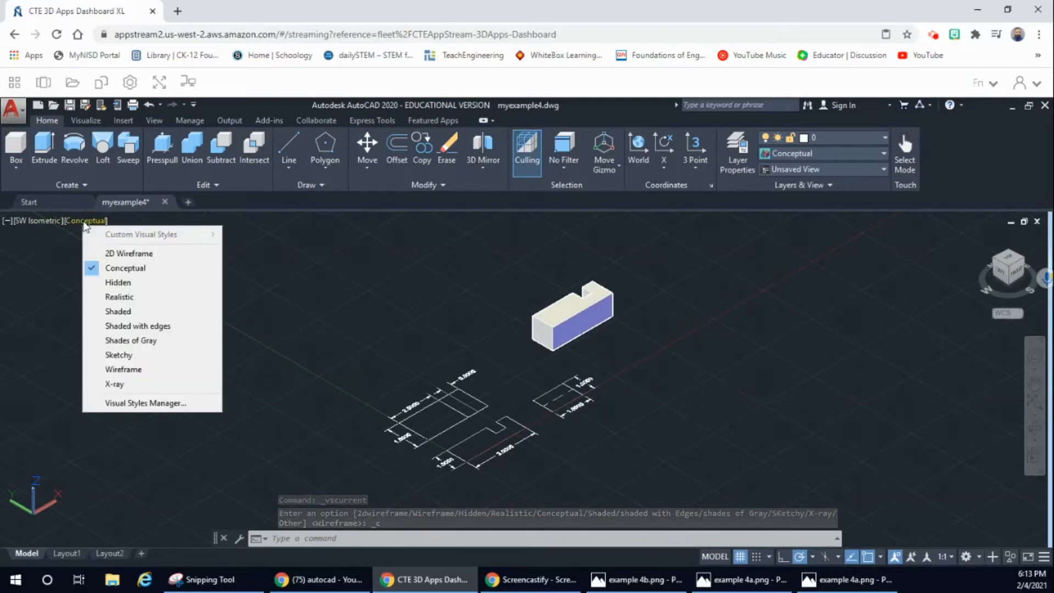
pyautogui.click(116, 385)
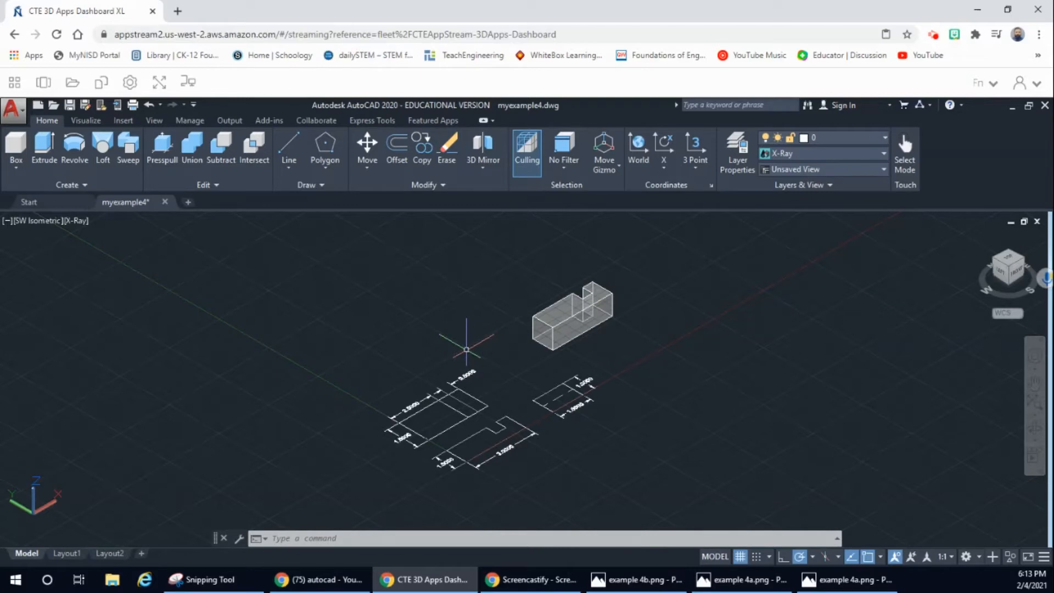
pyautogui.scroll(2, 463, 359)
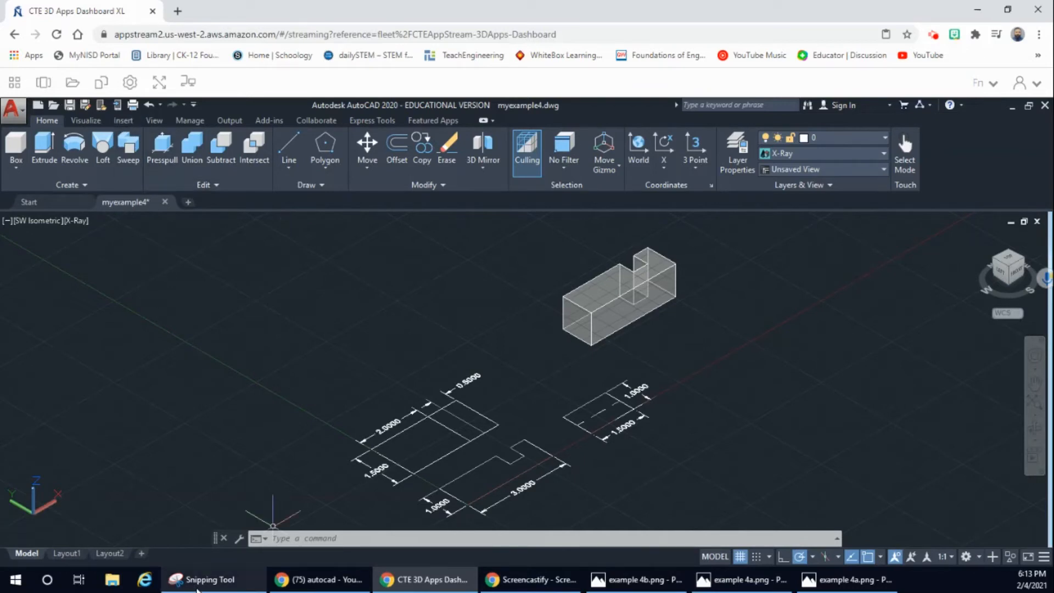
pyautogui.moveTo(197, 588)
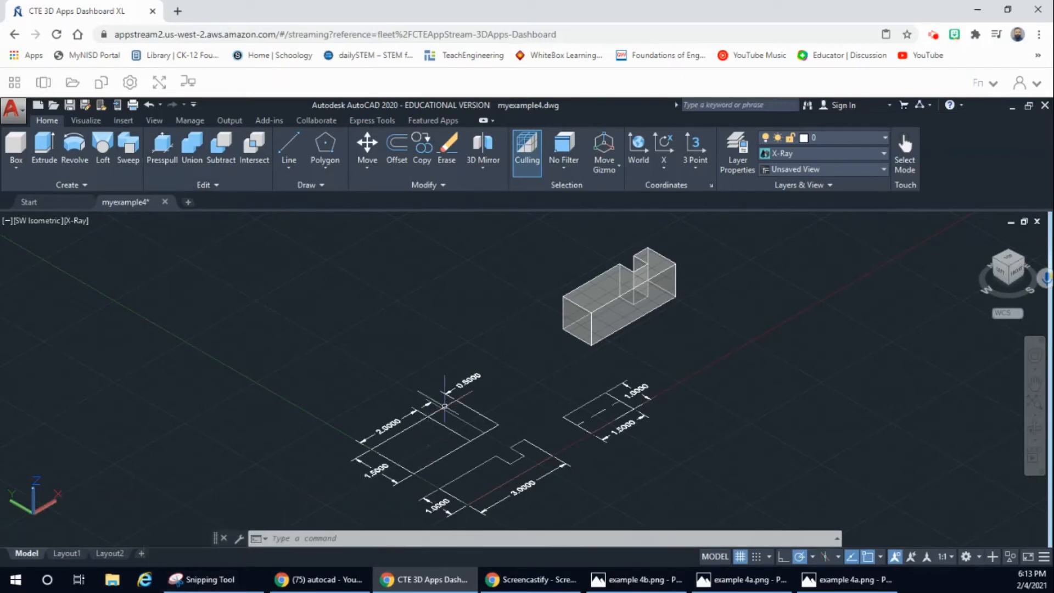